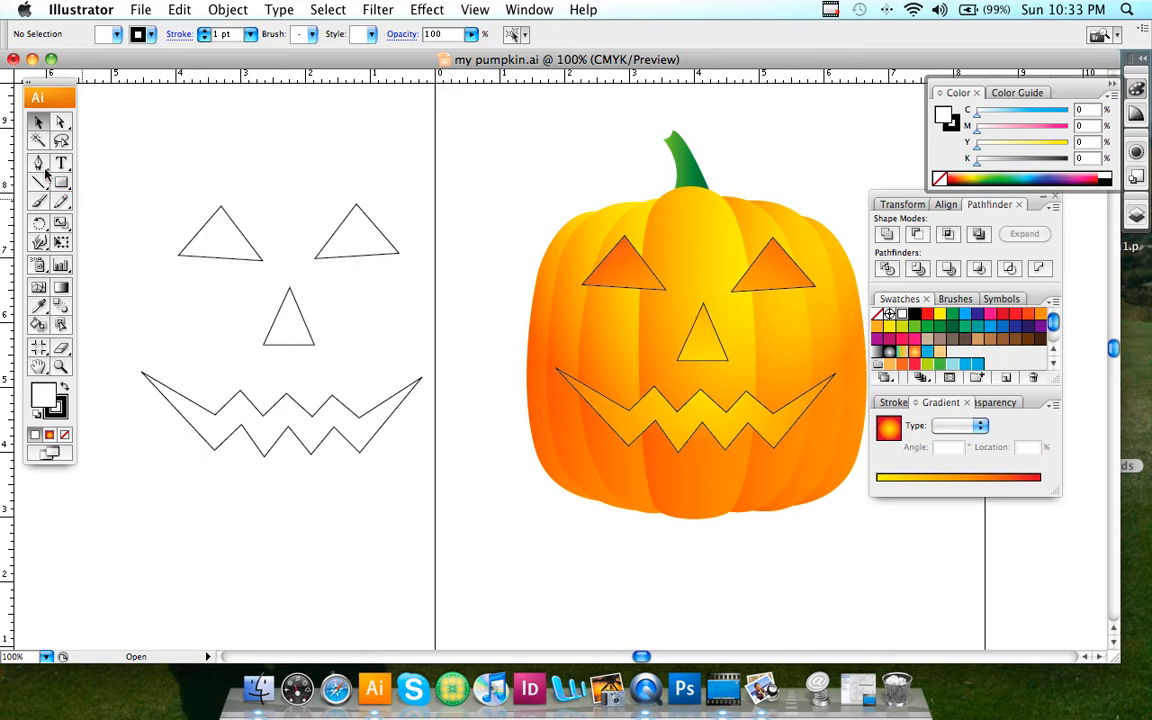
Draw a closed L-shaped Pen path about 1.82 by 1.28 in over the outlined left eye's left and lower edges, and remove its fill
click(39, 162)
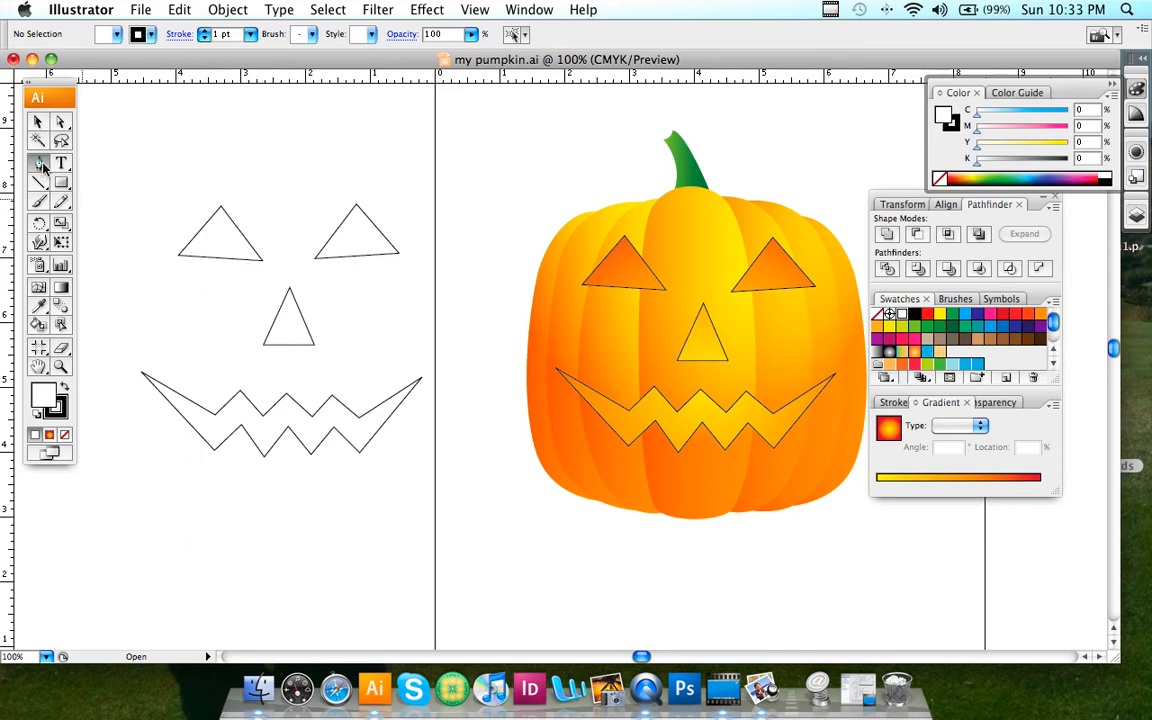
click(236, 205)
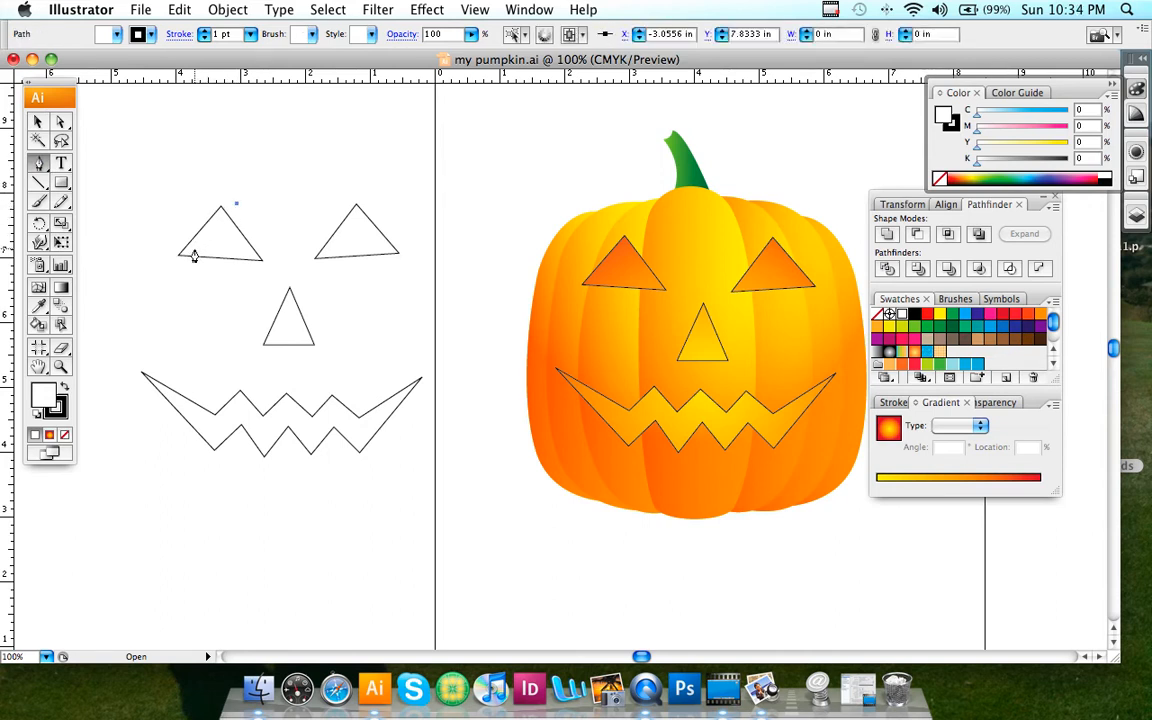
click(194, 250)
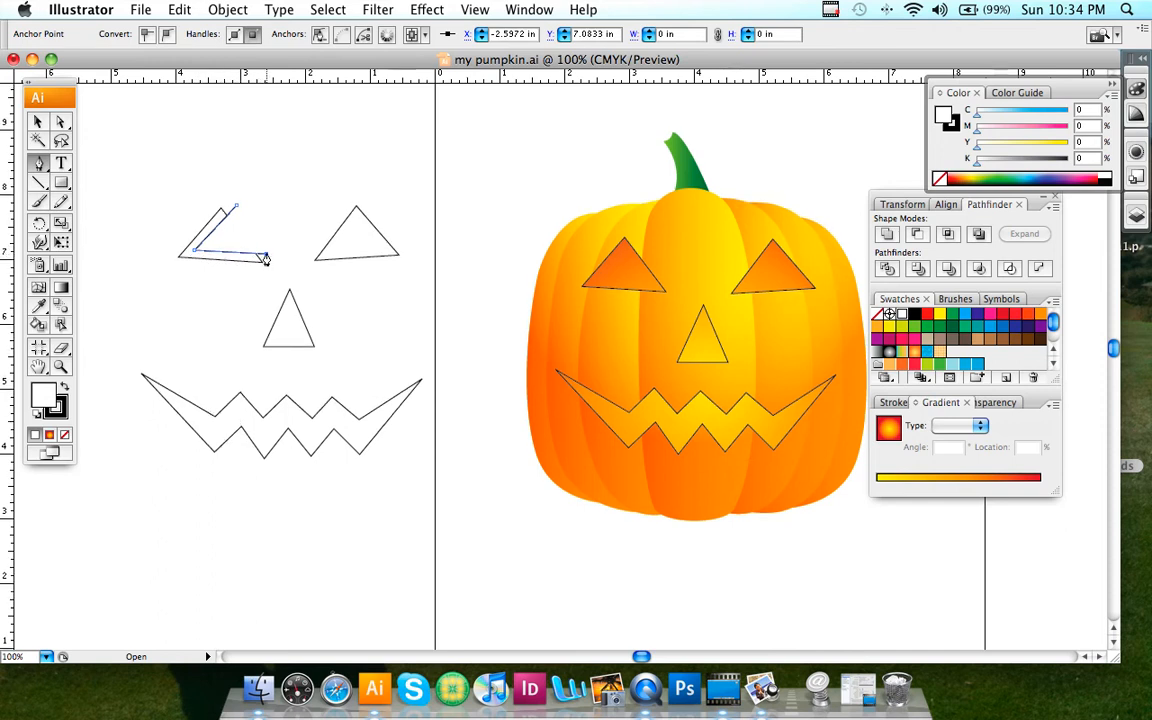
scroll(265, 258, up, 3)
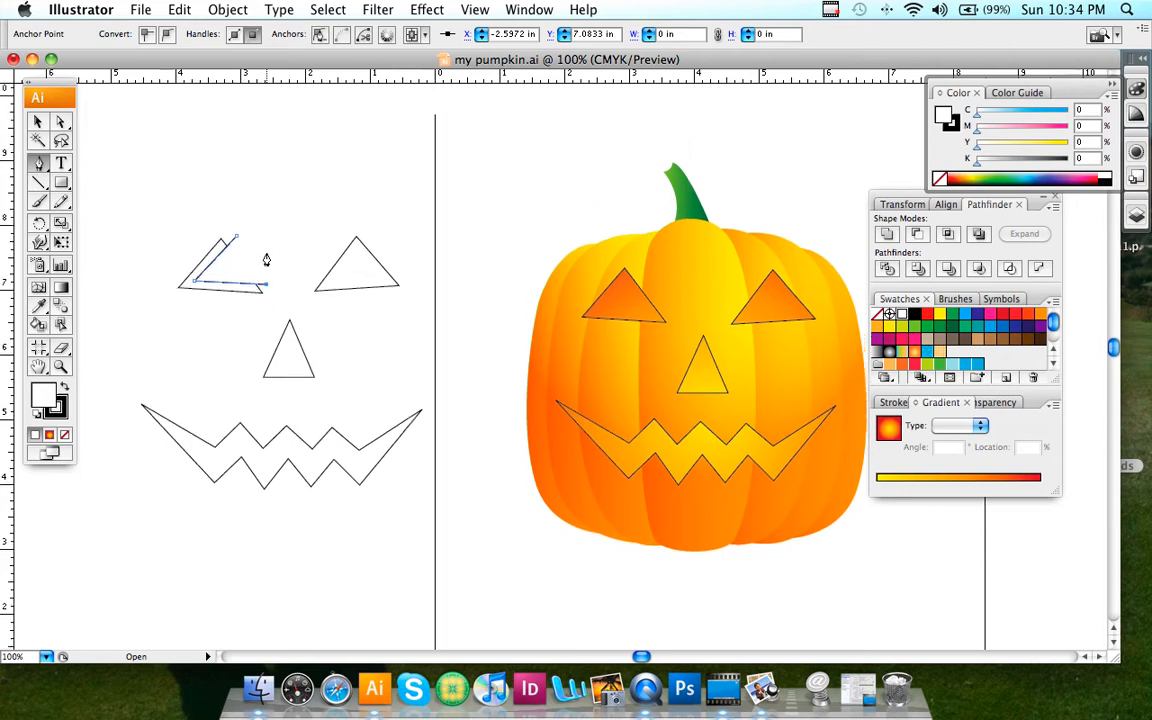
click(273, 320)
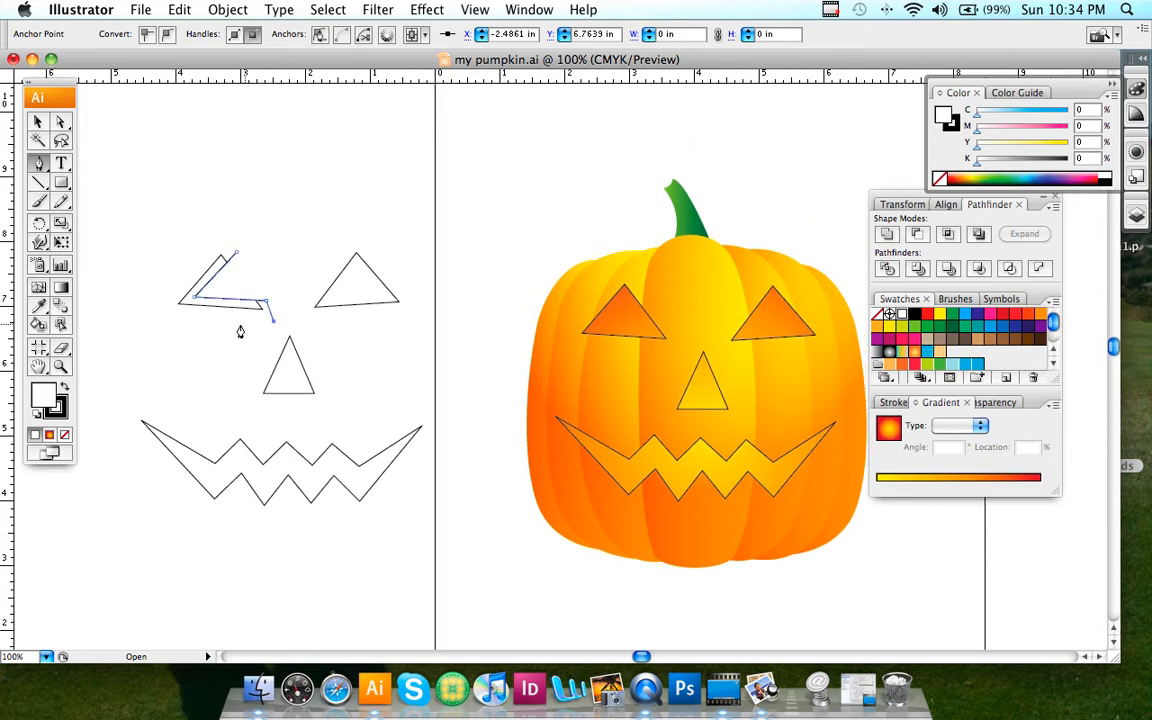
click(155, 310)
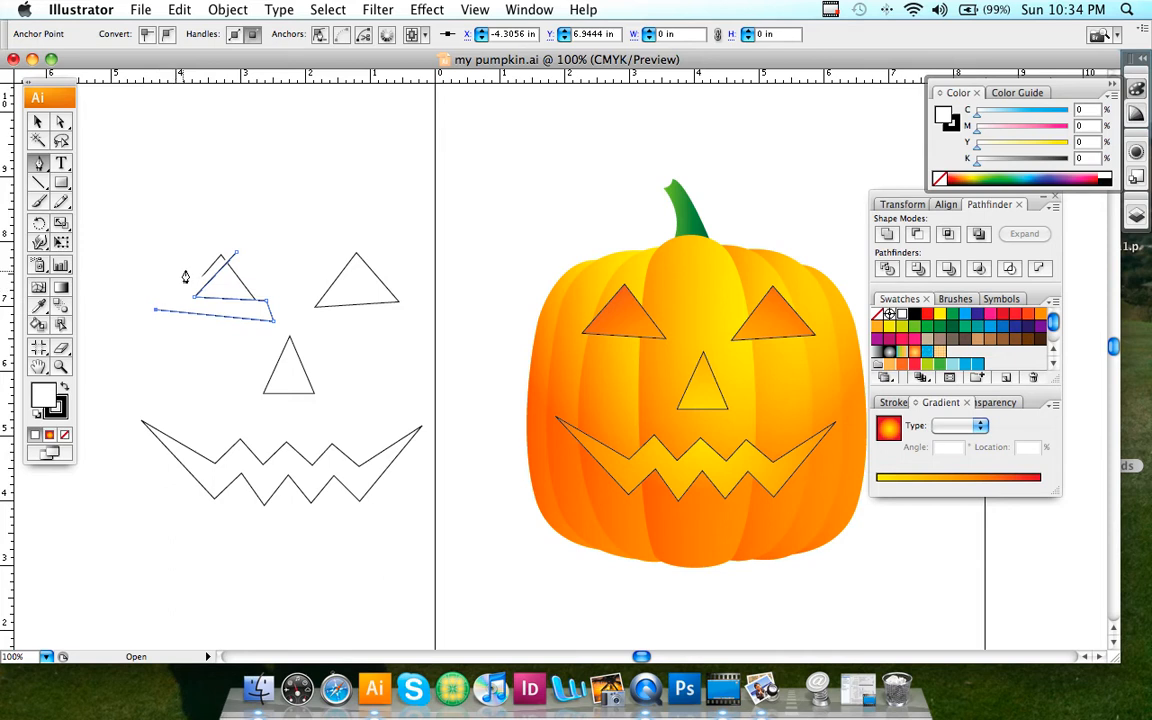
click(220, 242)
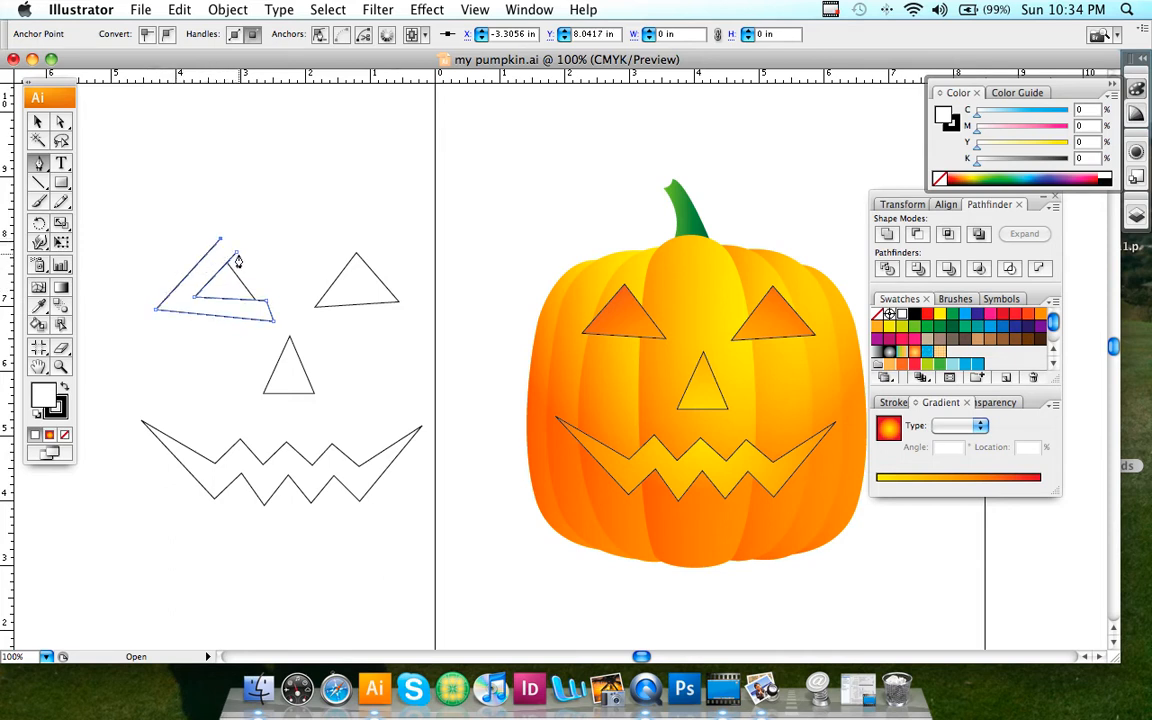
click(236, 255)
click(64, 436)
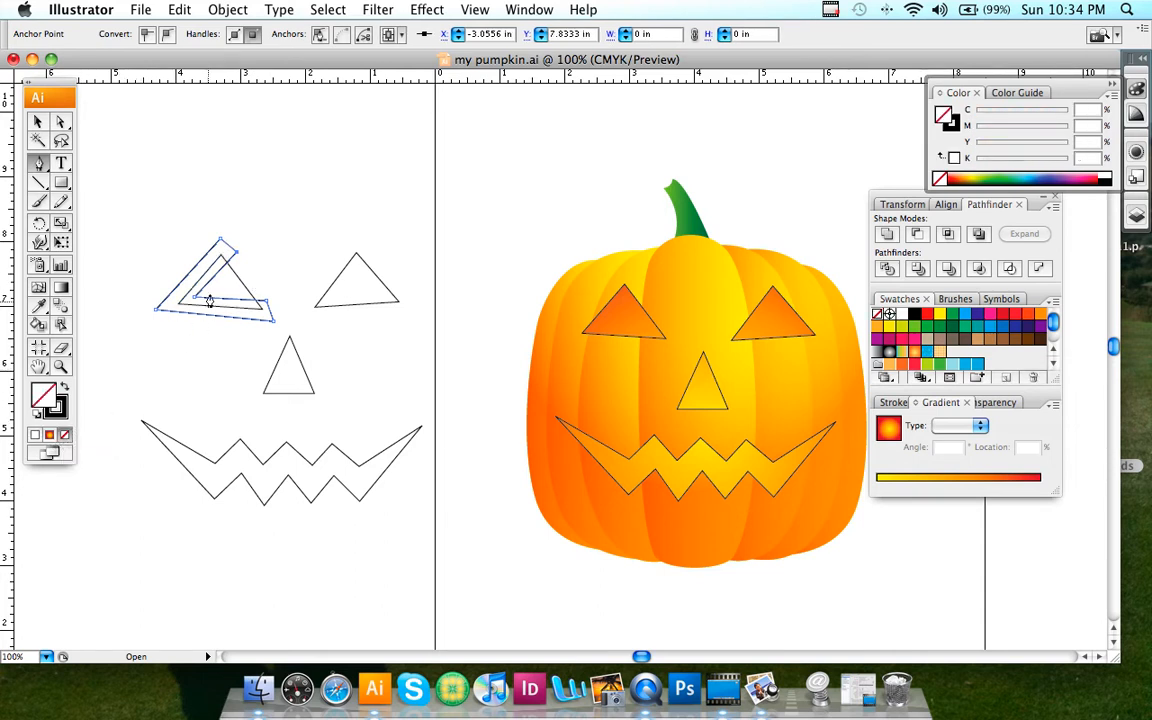
scroll(134, 139, right, 1)
click(40, 122)
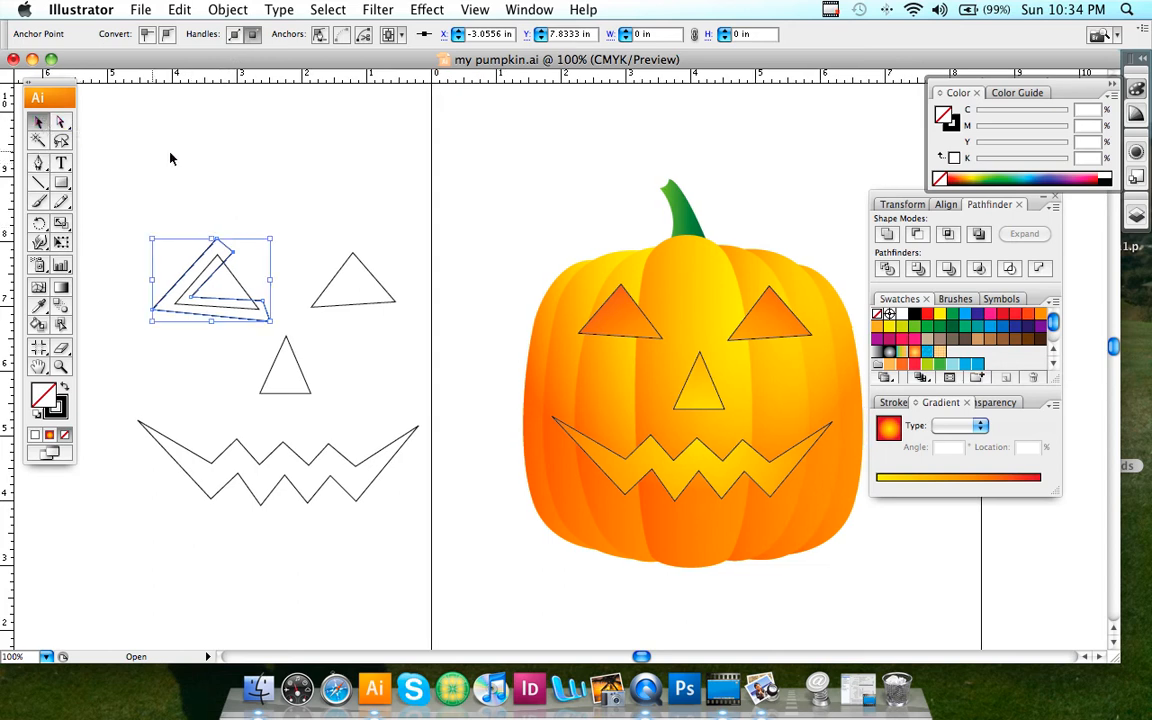
click(247, 166)
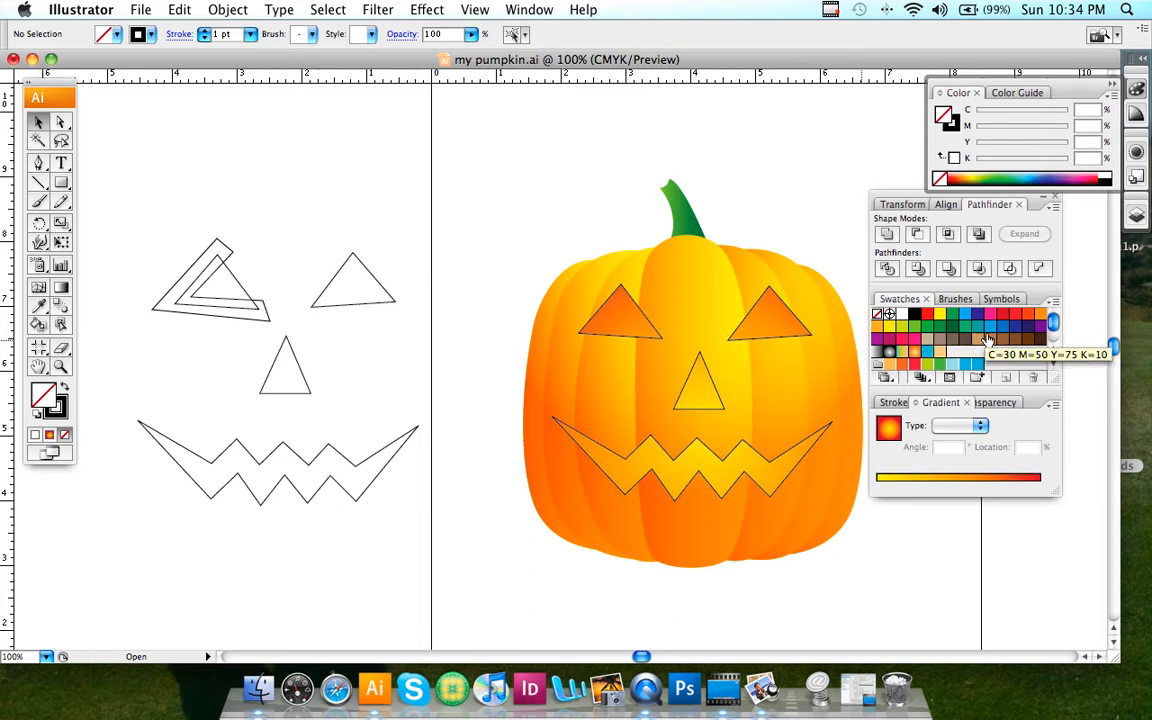
Intersect the L-shaped path with the outlined left eye triangle using Pathfinder
click(949, 235)
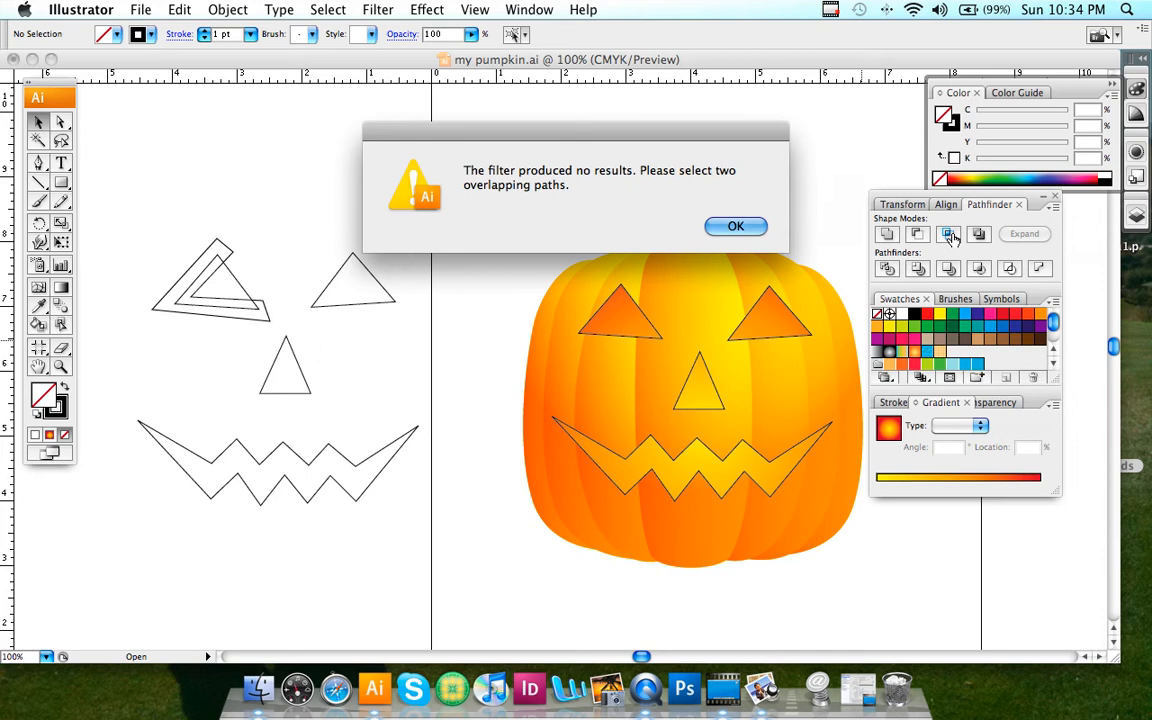
click(735, 227)
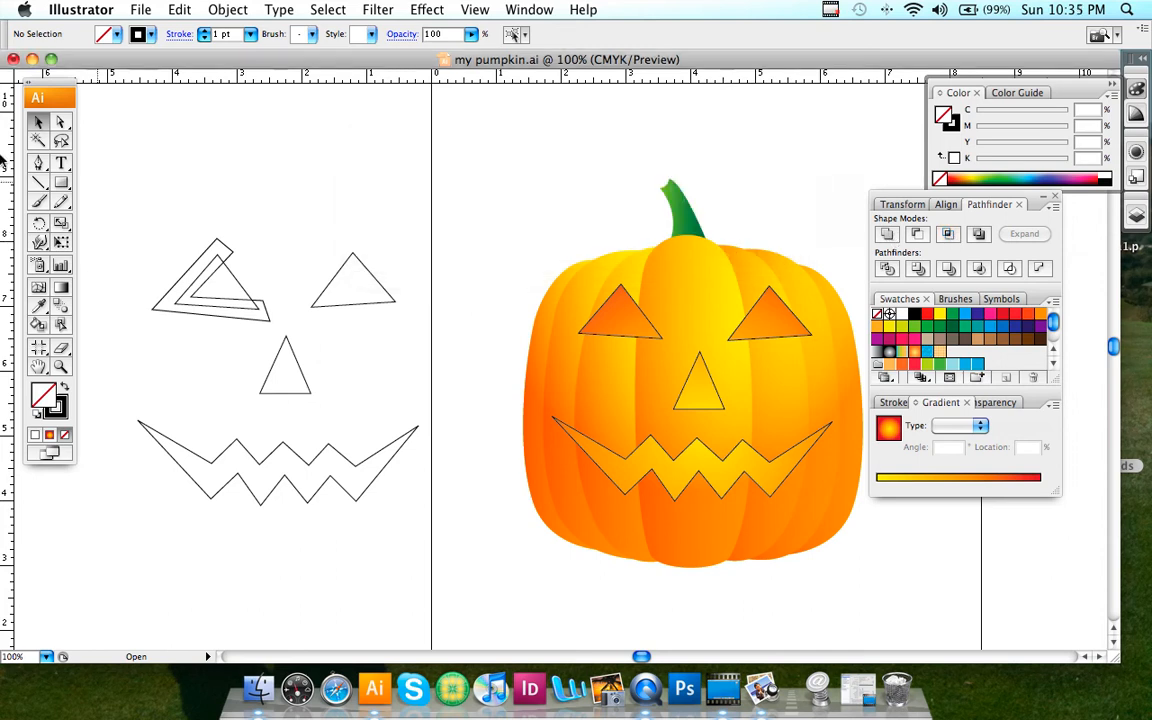
drag(139, 215, 260, 336)
click(61, 242)
click(947, 236)
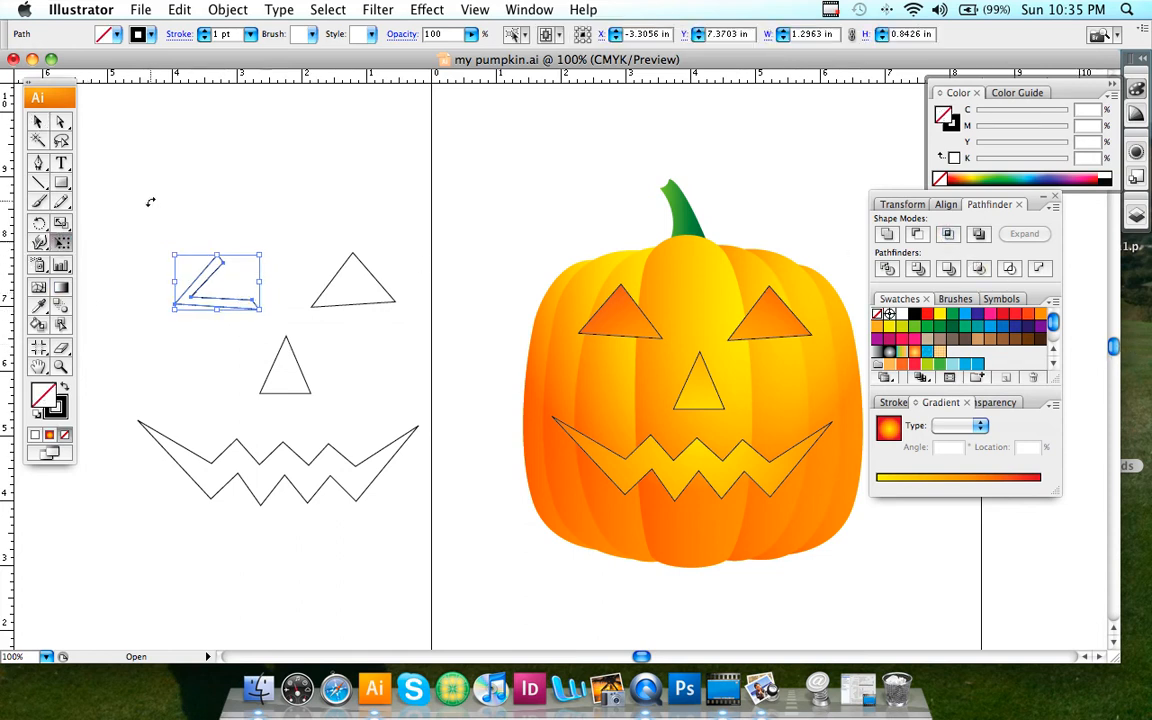
Move the intersected L-shaped piece onto the pumpkin's left eye, aligned with the eye's edges
click(37, 121)
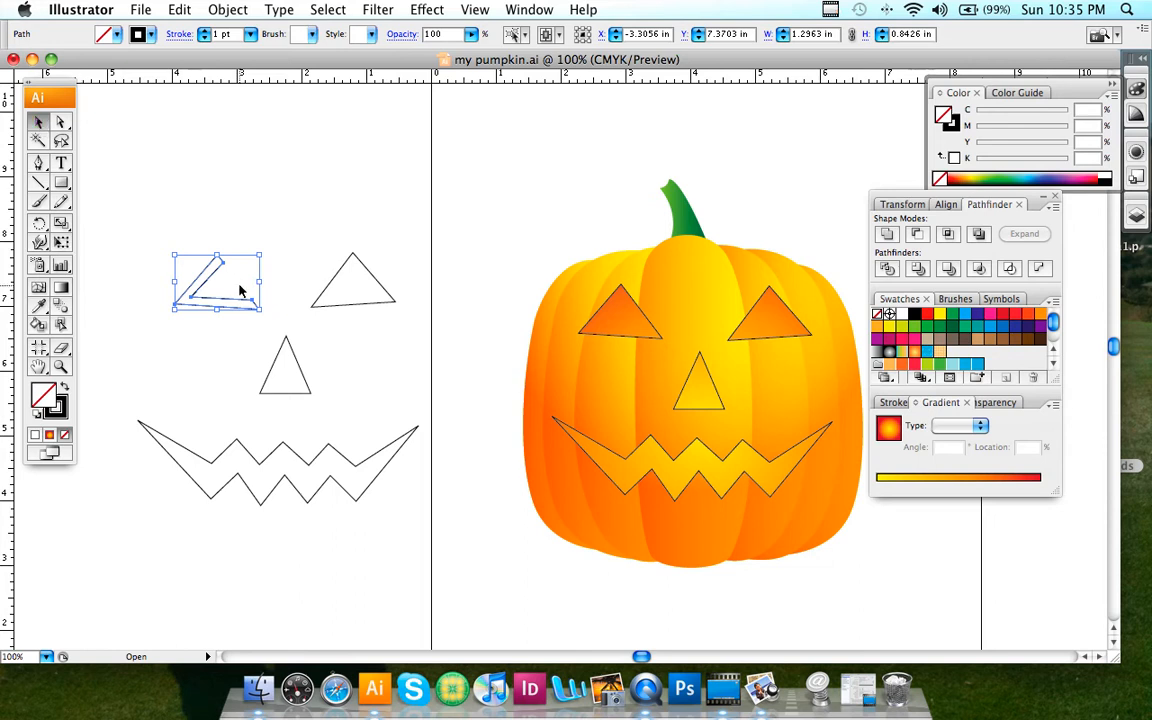
click(217, 234)
drag(212, 284, 617, 312)
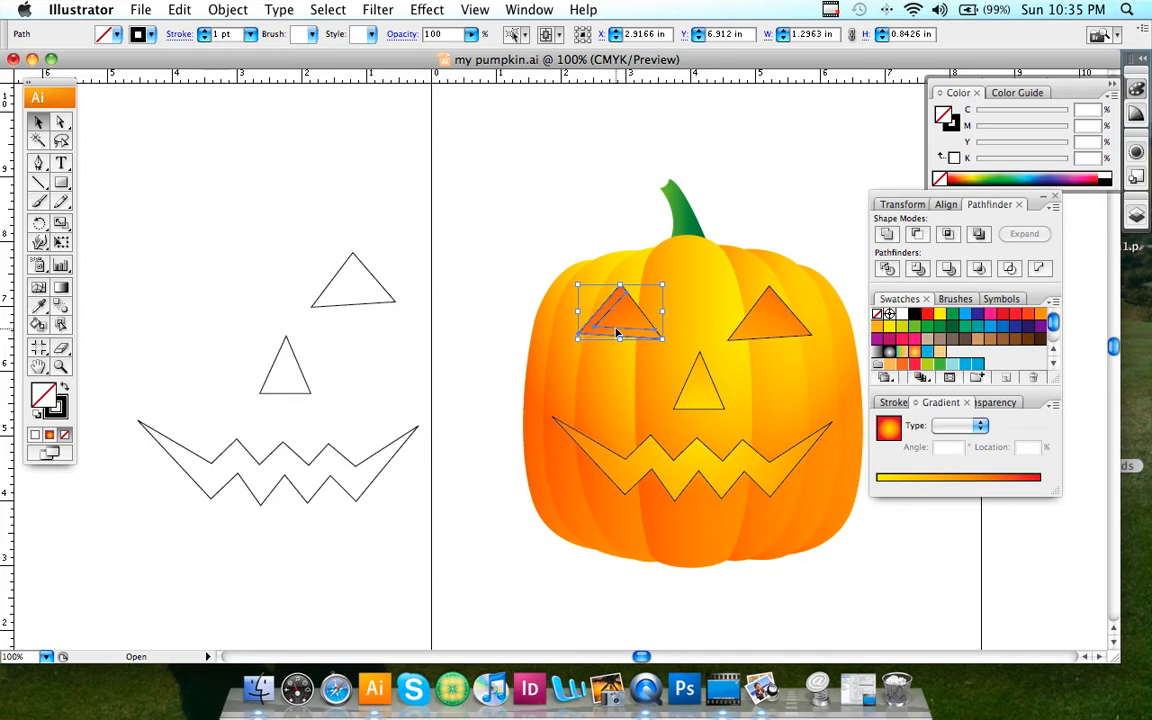
Undo the move, the intersection and the path drawing back to the path's first diagonal segment, and clear the selection
key(super+z)
key(super+z)
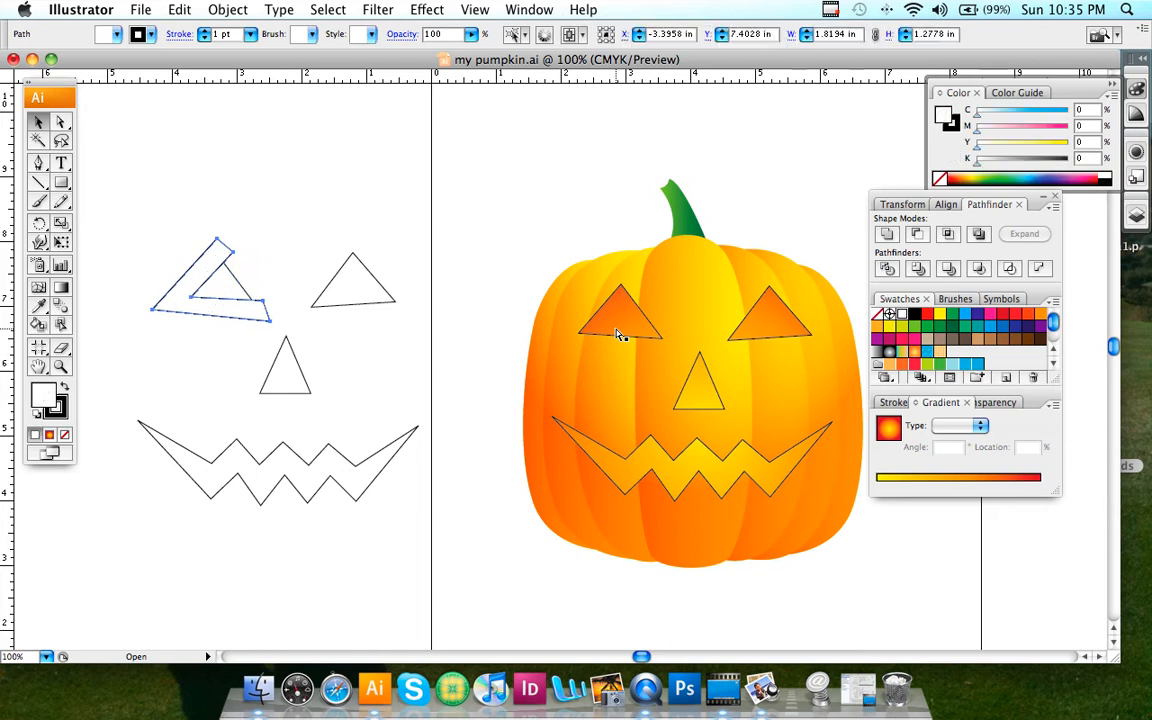
key(super+z)
key(super+z)
key(super+z)
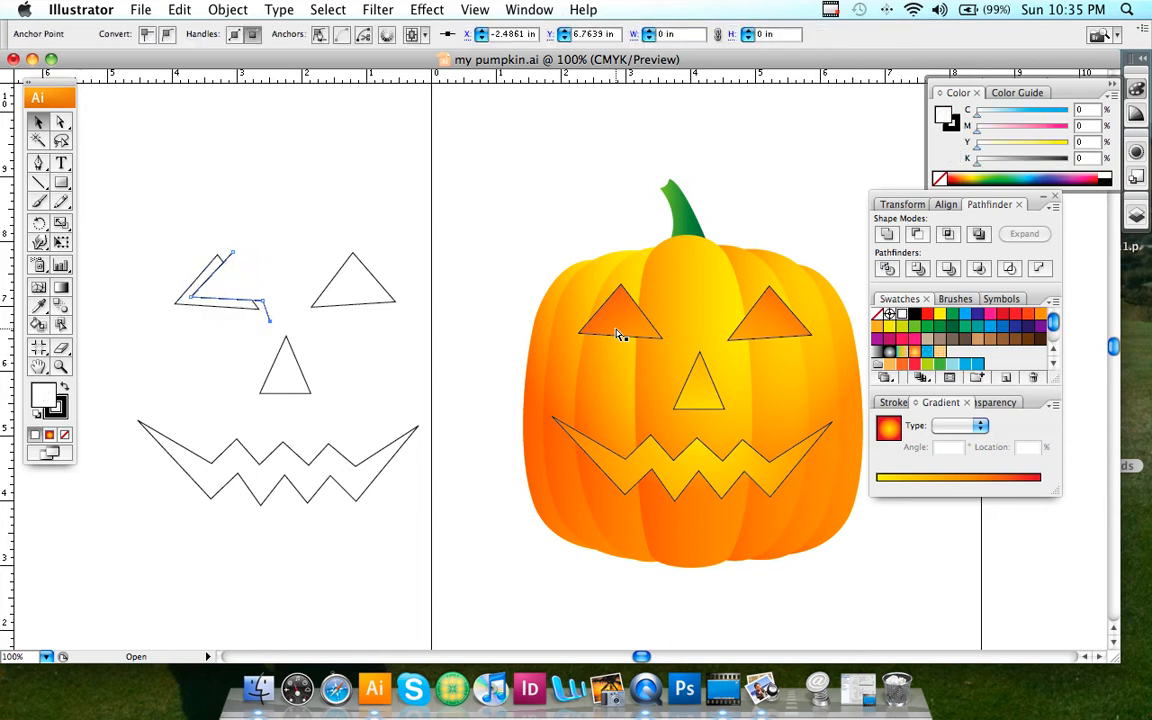
key(super+z)
key(super+z)
key(super+z)
key(super+z)
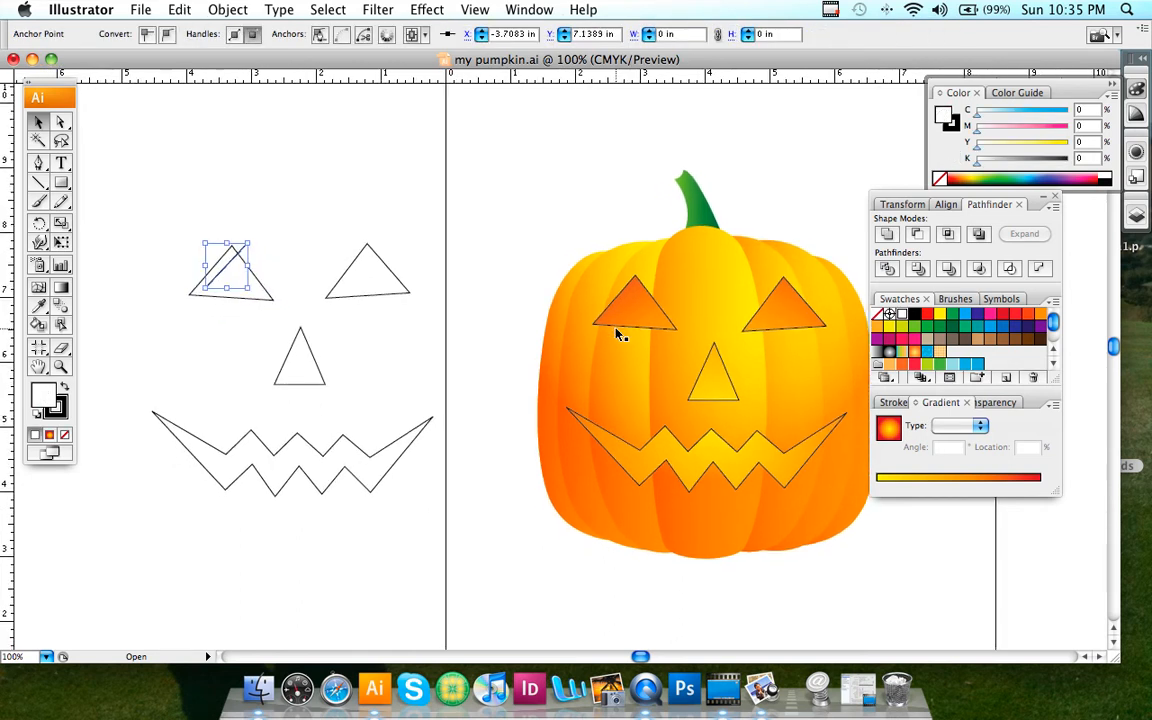
click(105, 159)
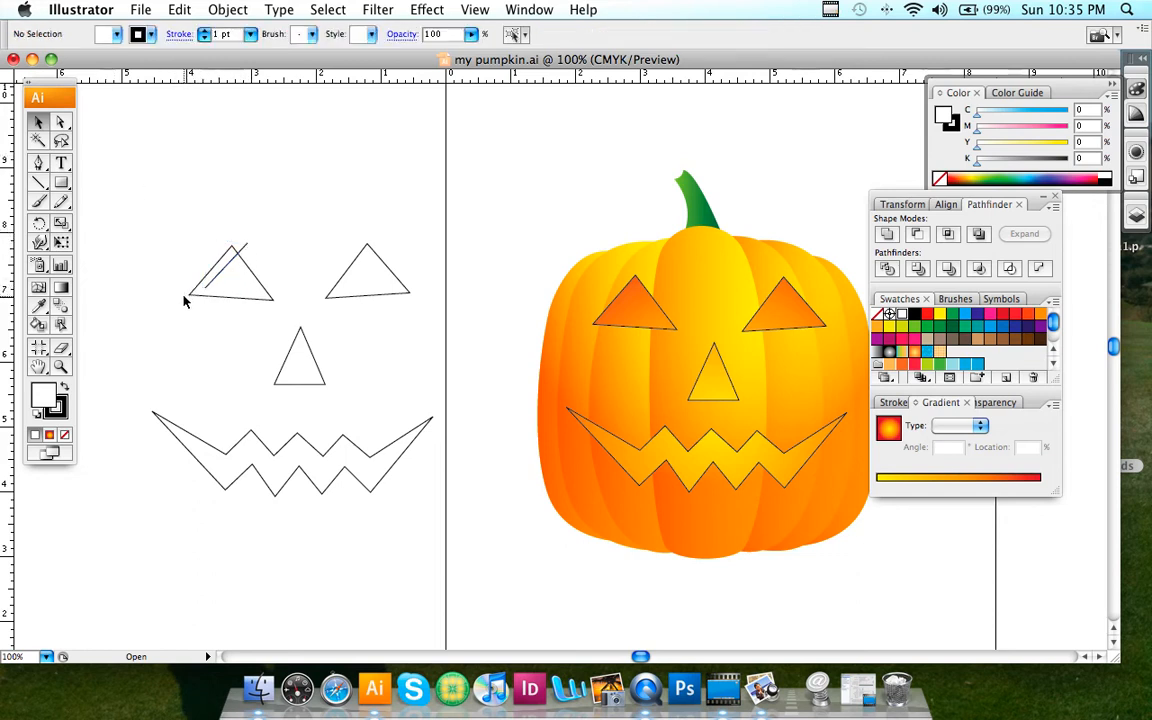
Extend the diagonal segment into a closed four-point strip about 1.08 by 1.10 in along the outlined eye's left edge, and remove its fill
click(40, 162)
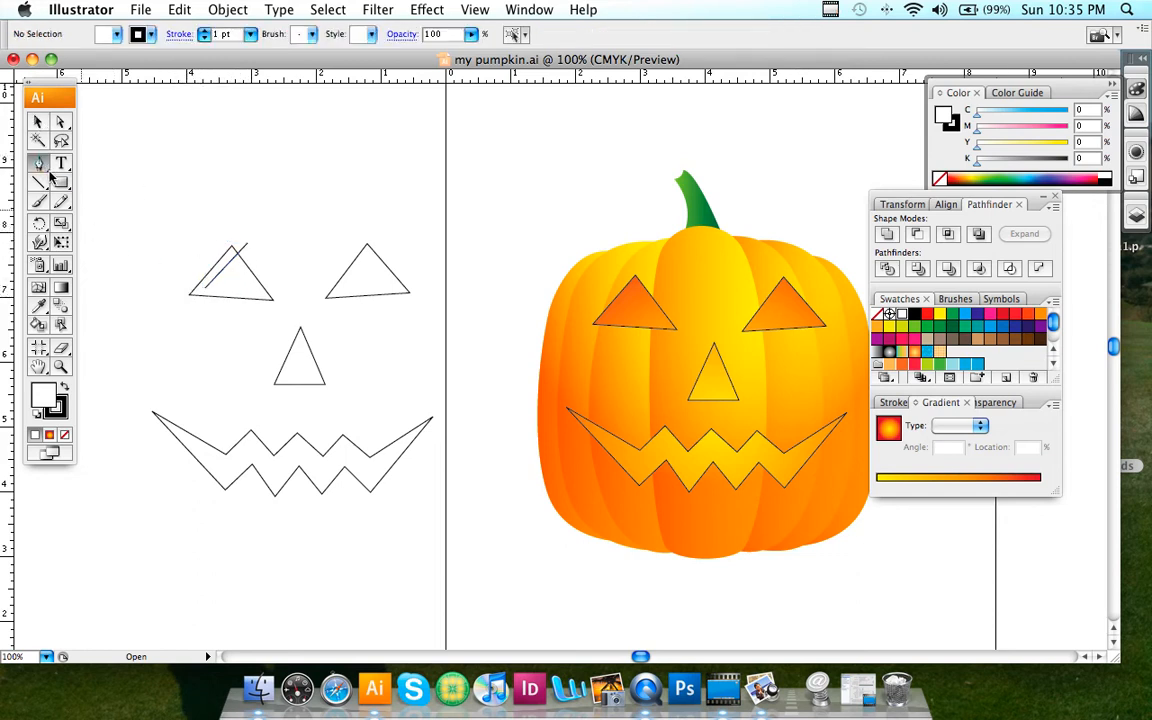
click(205, 291)
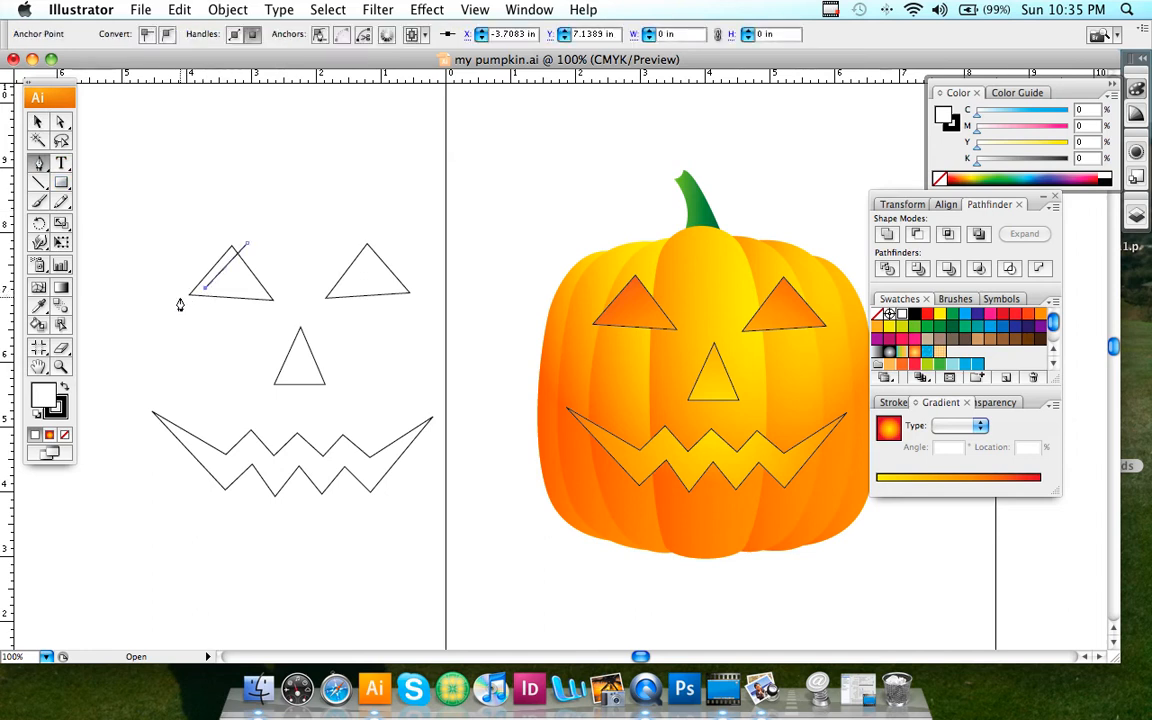
drag(178, 296, 229, 231)
click(229, 229)
click(248, 243)
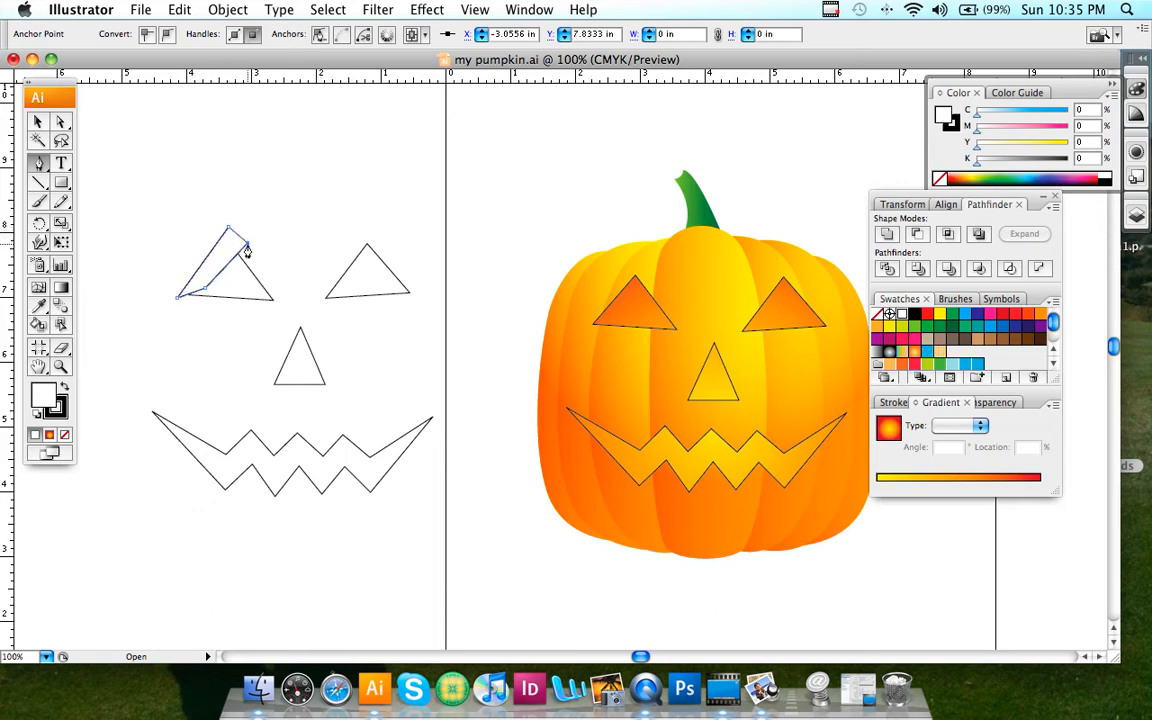
click(65, 435)
click(38, 121)
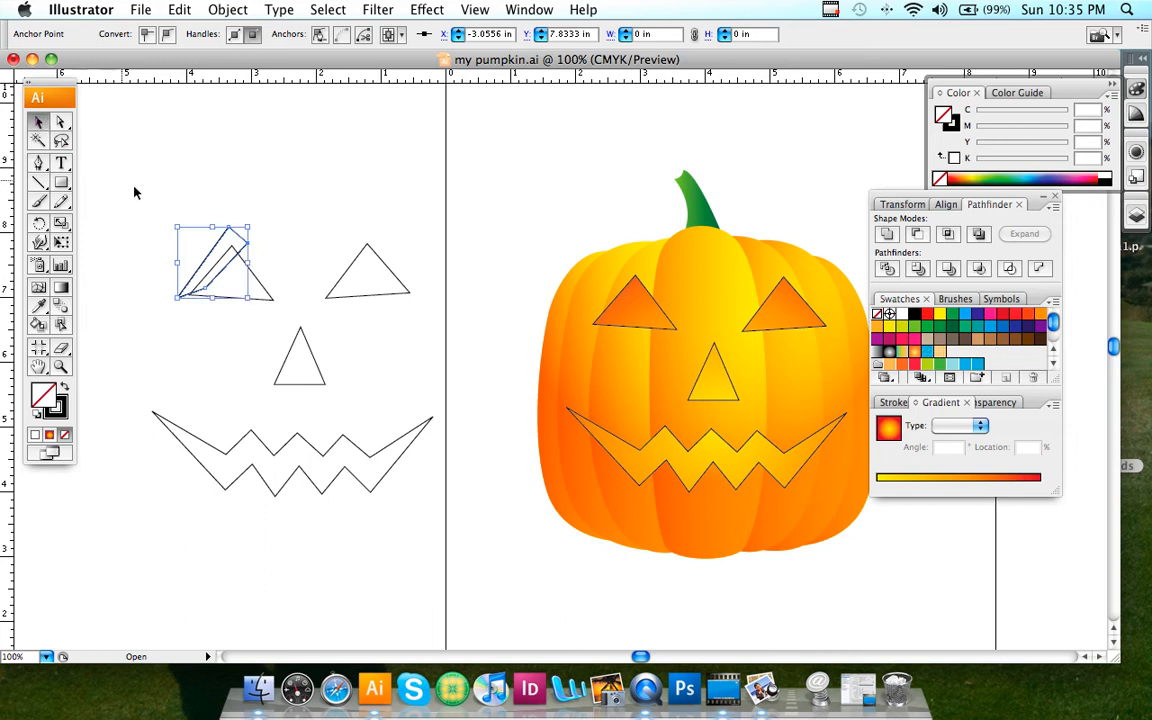
Undo the fill removal on the strip path and clear the selection
drag(128, 187, 254, 331)
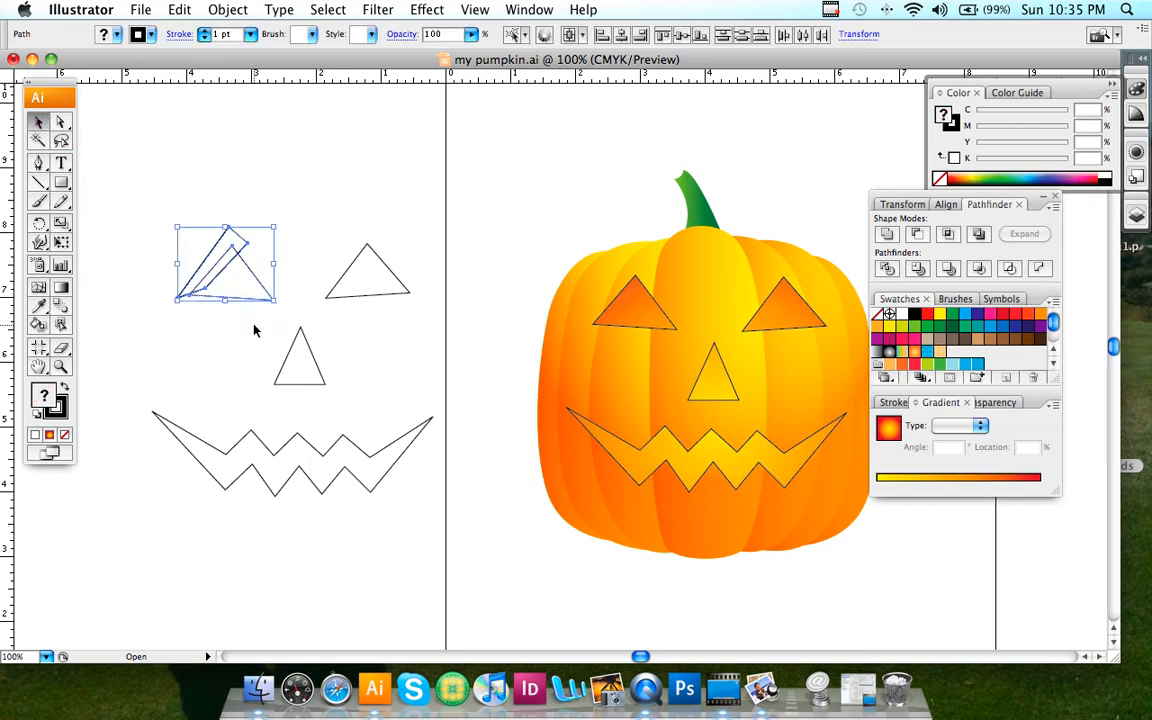
key(super)
click(174, 10)
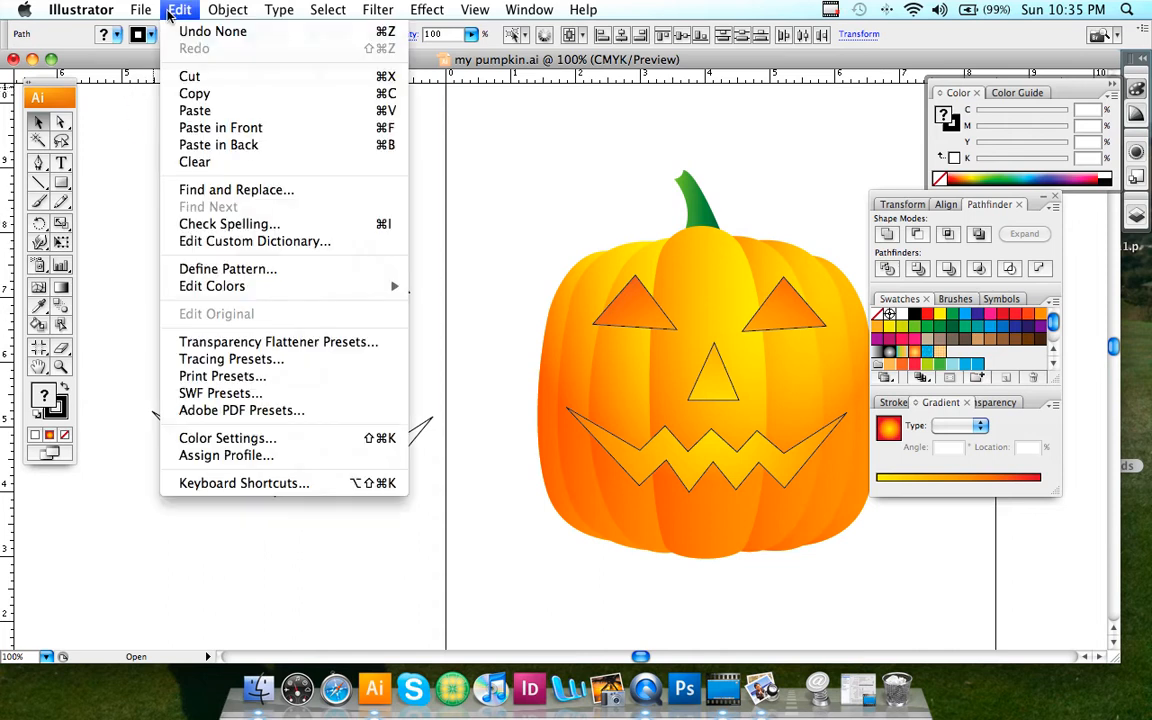
click(179, 34)
click(145, 213)
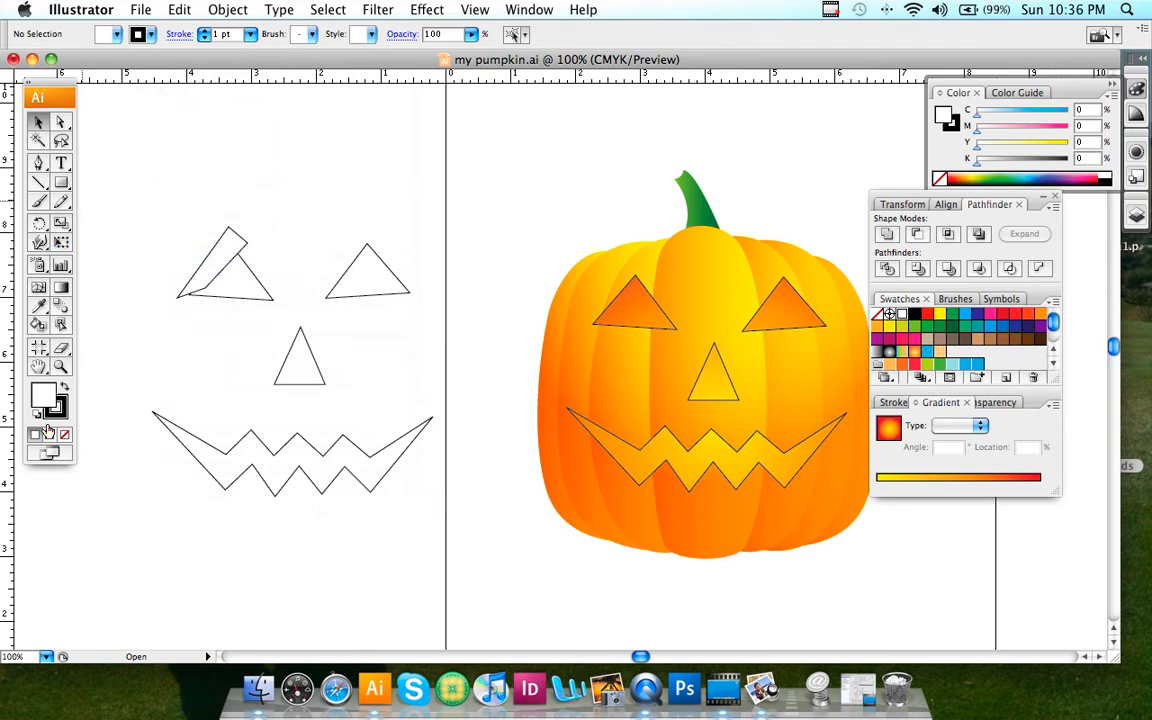
Remove the strip path's fill and intersect the strip with the outlined left eye triangle using Pathfinder
click(211, 262)
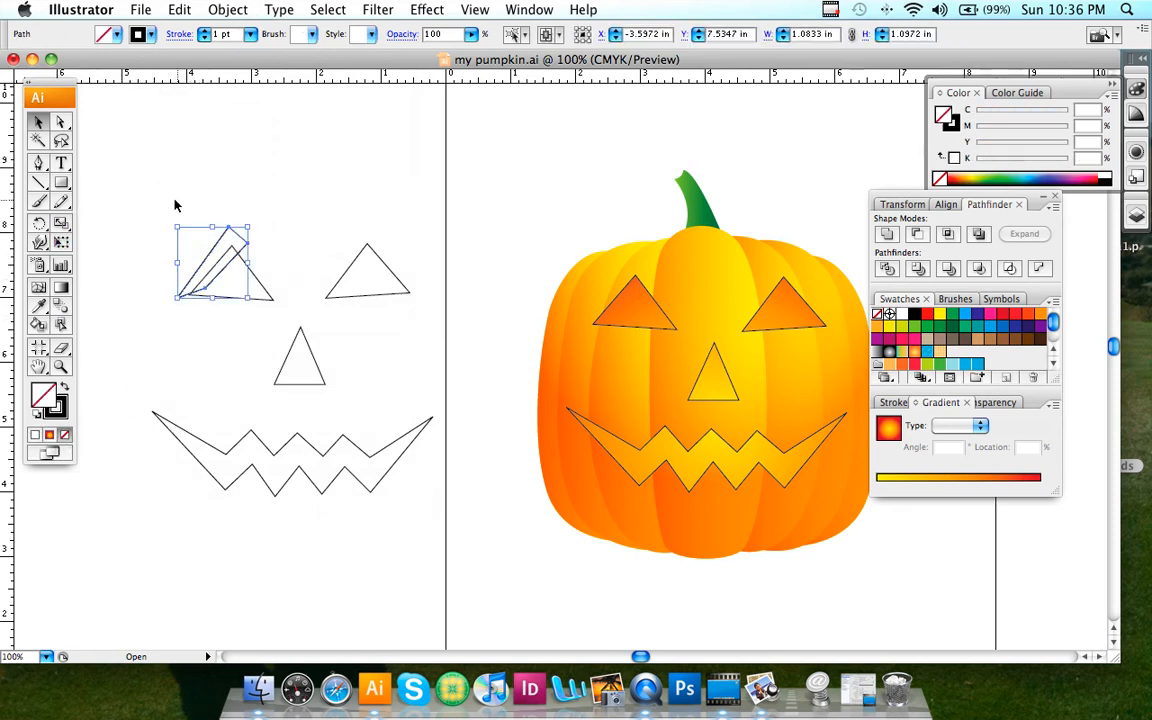
drag(136, 198, 270, 329)
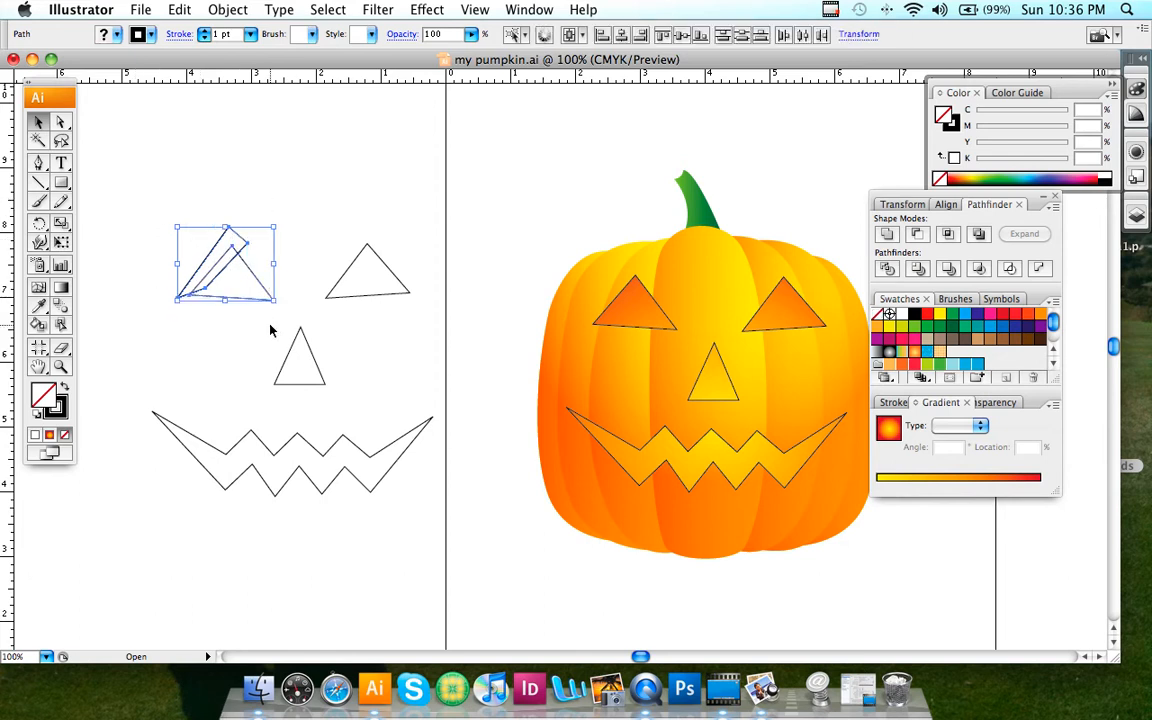
click(946, 236)
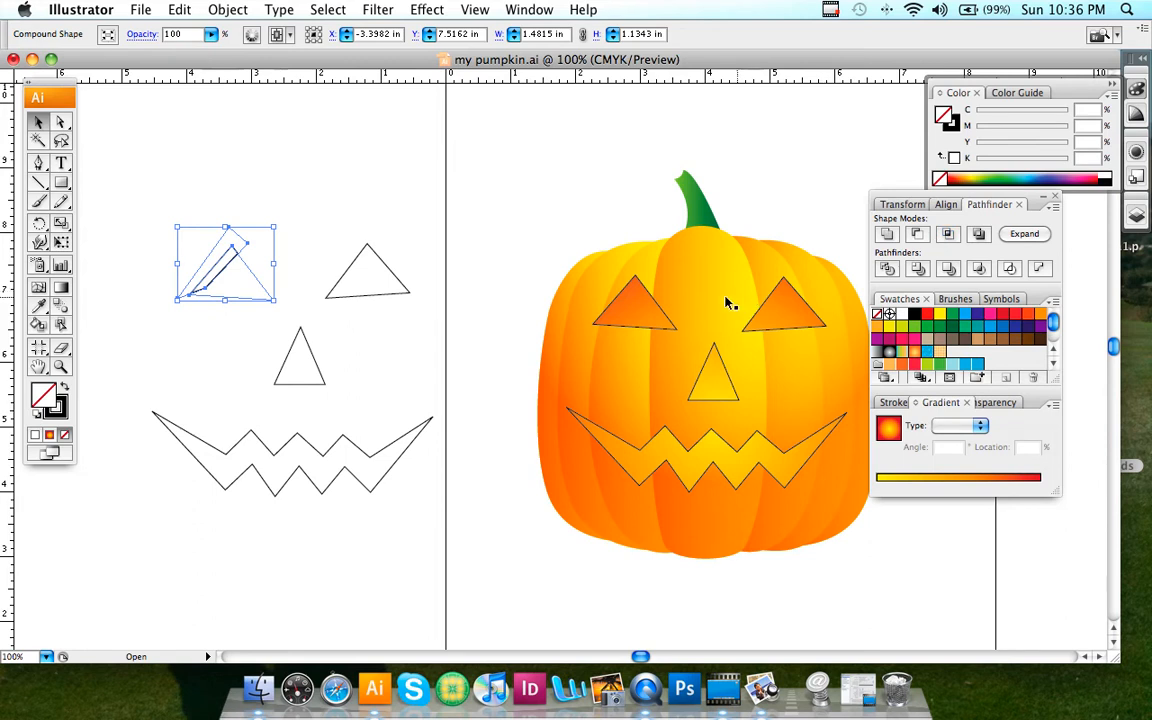
click(145, 165)
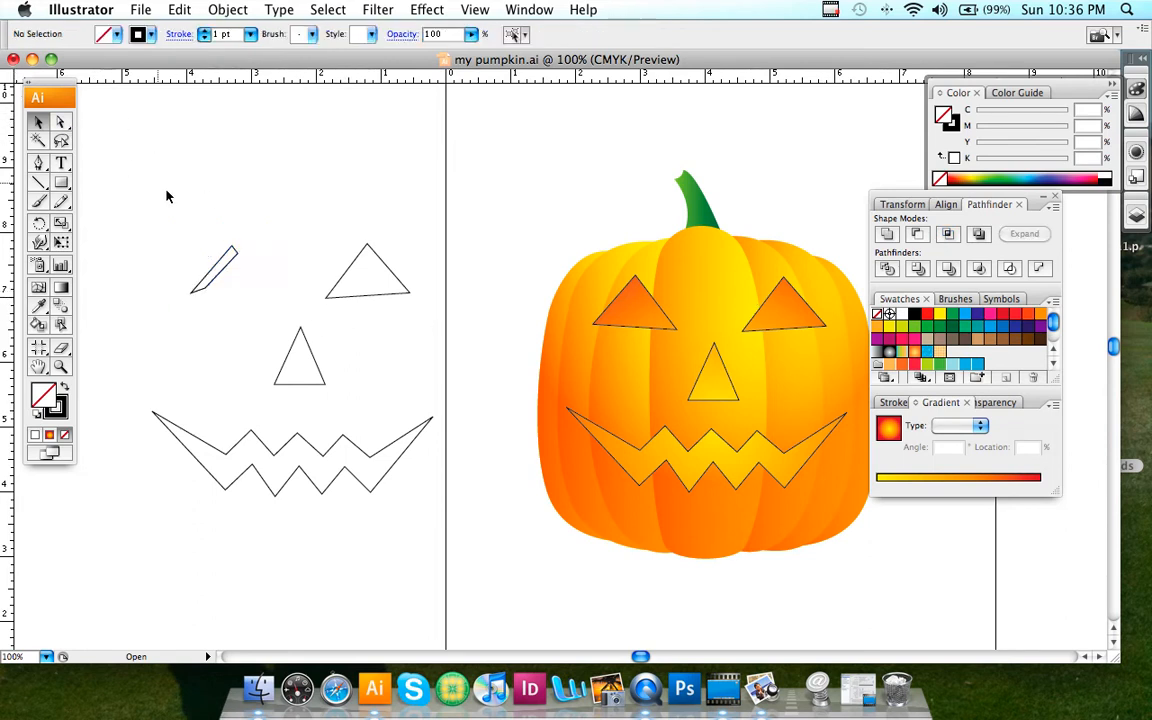
Move the intersected strip onto the pumpkin's left eye along its left edge, and delete the compound shape
drag(224, 259, 620, 297)
click(452, 216)
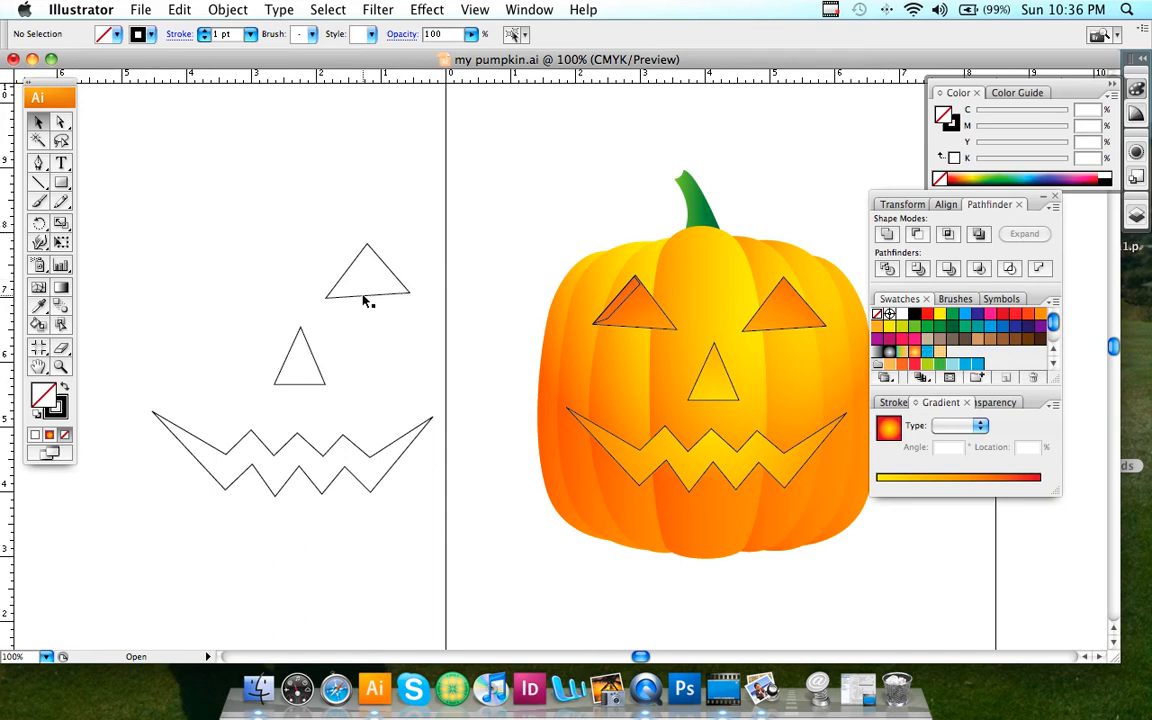
click(675, 335)
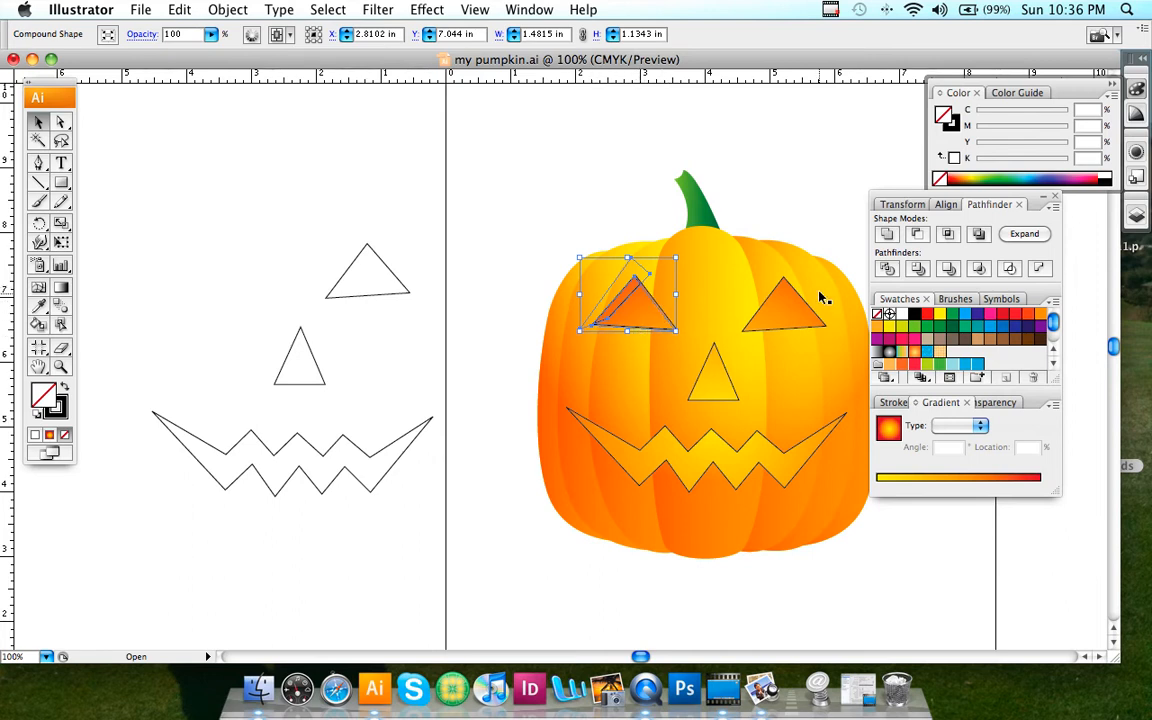
click(709, 321)
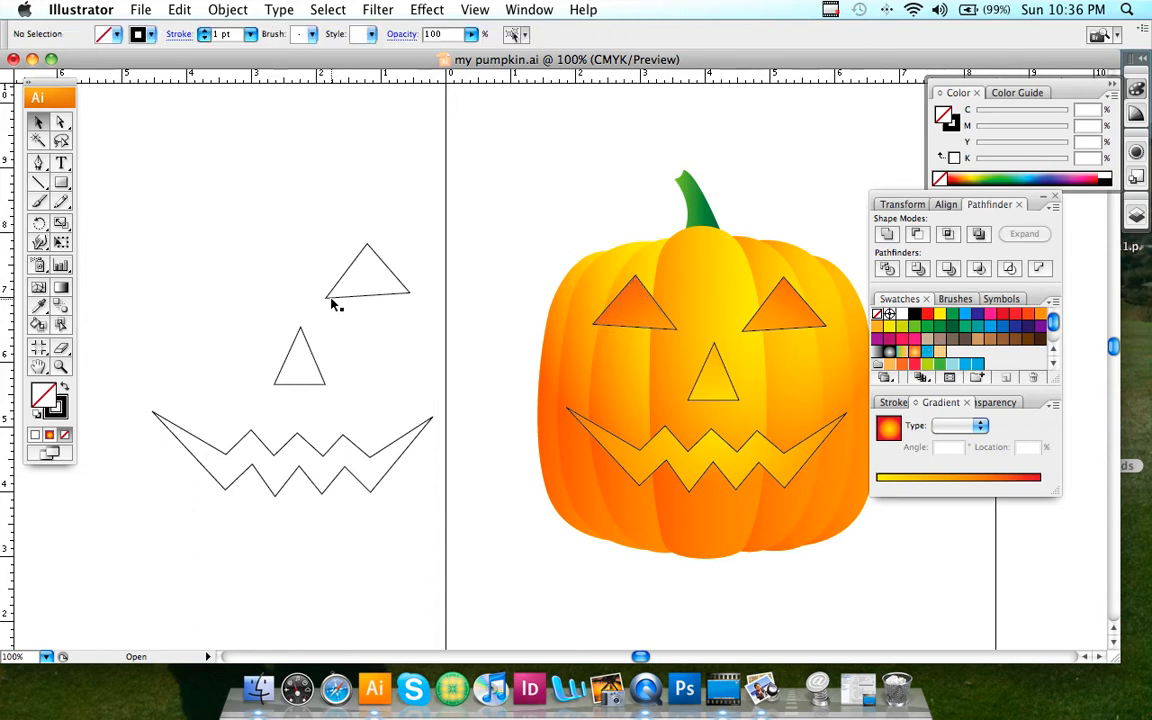
Copy the remaining outlined eye triangle and paste a duplicate of it into the document
click(410, 293)
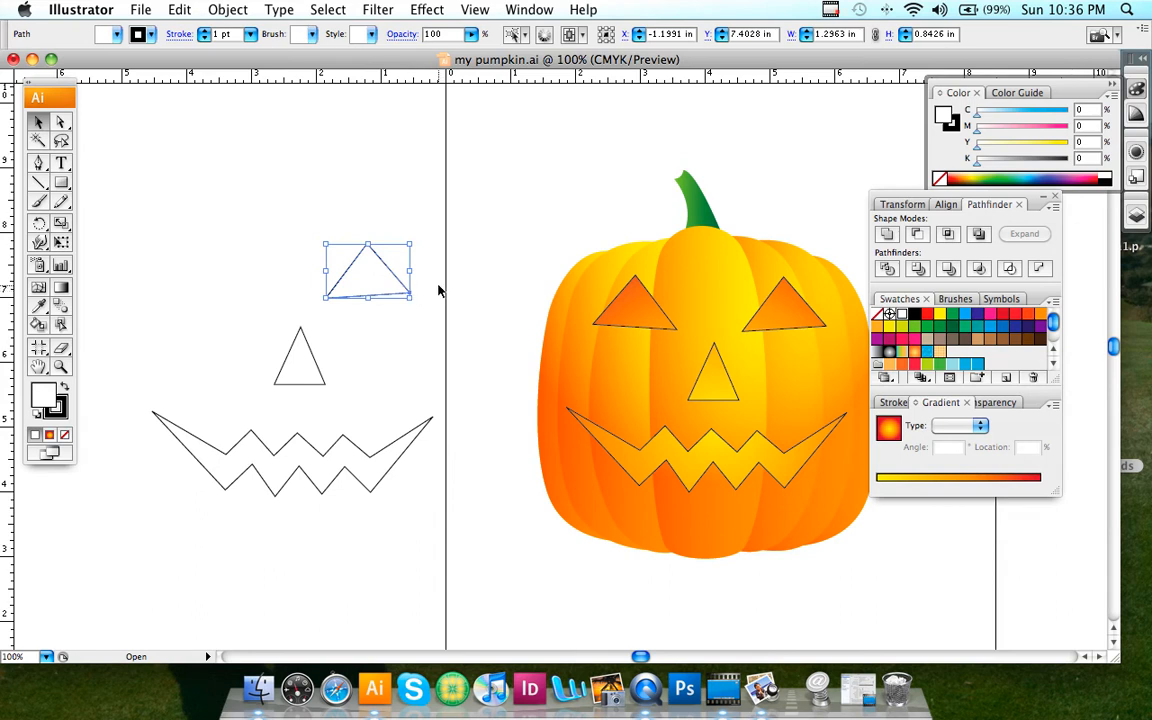
key(super+c)
key(super+v)
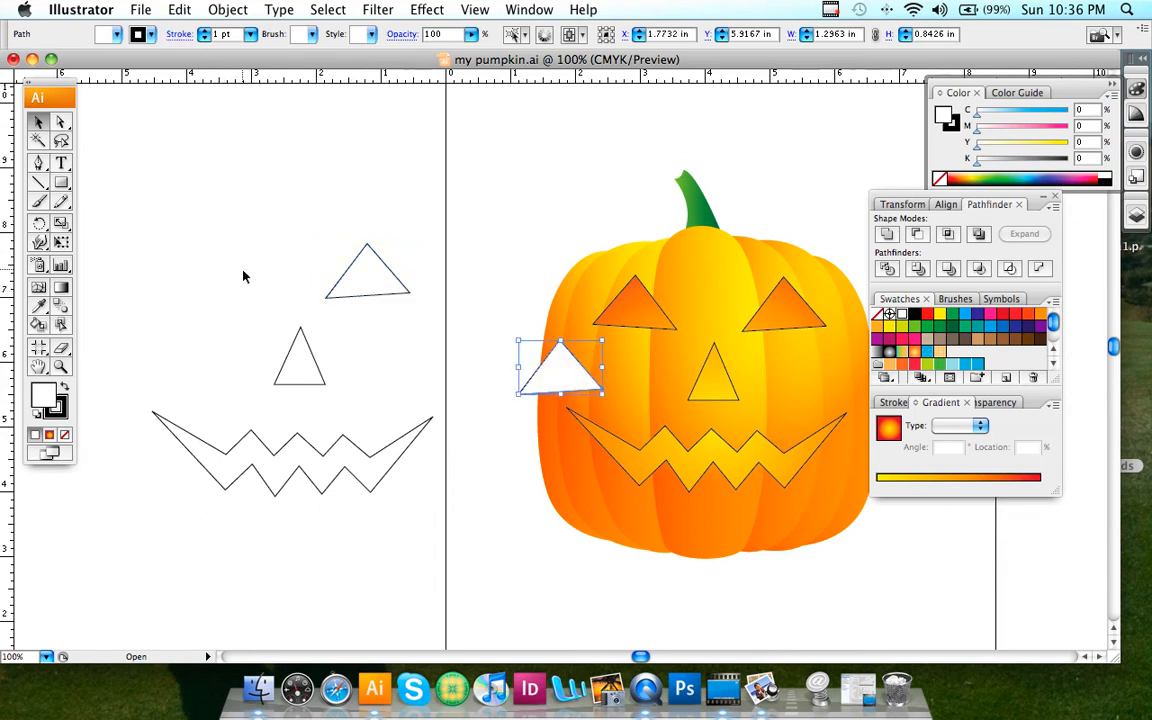
Place the pasted eye triangle left of the outlined one at the pumpkin's side and reflect it across the vertical axis
drag(547, 380, 248, 290)
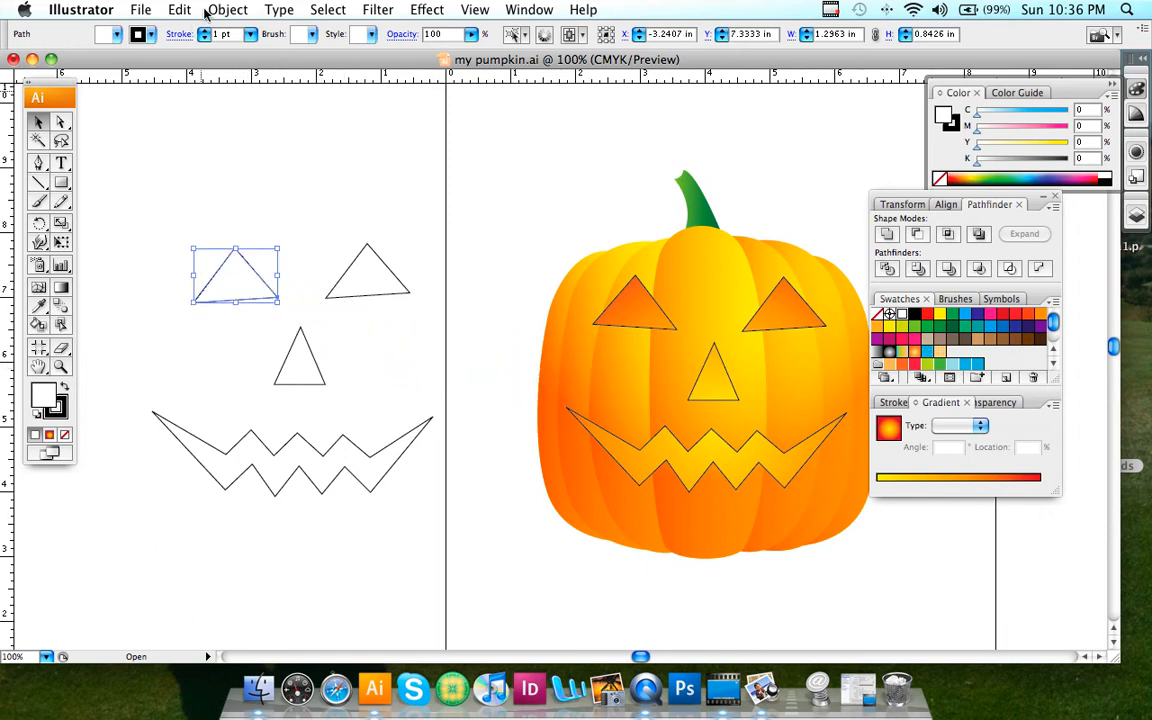
click(218, 10)
mouse_move(316, 48)
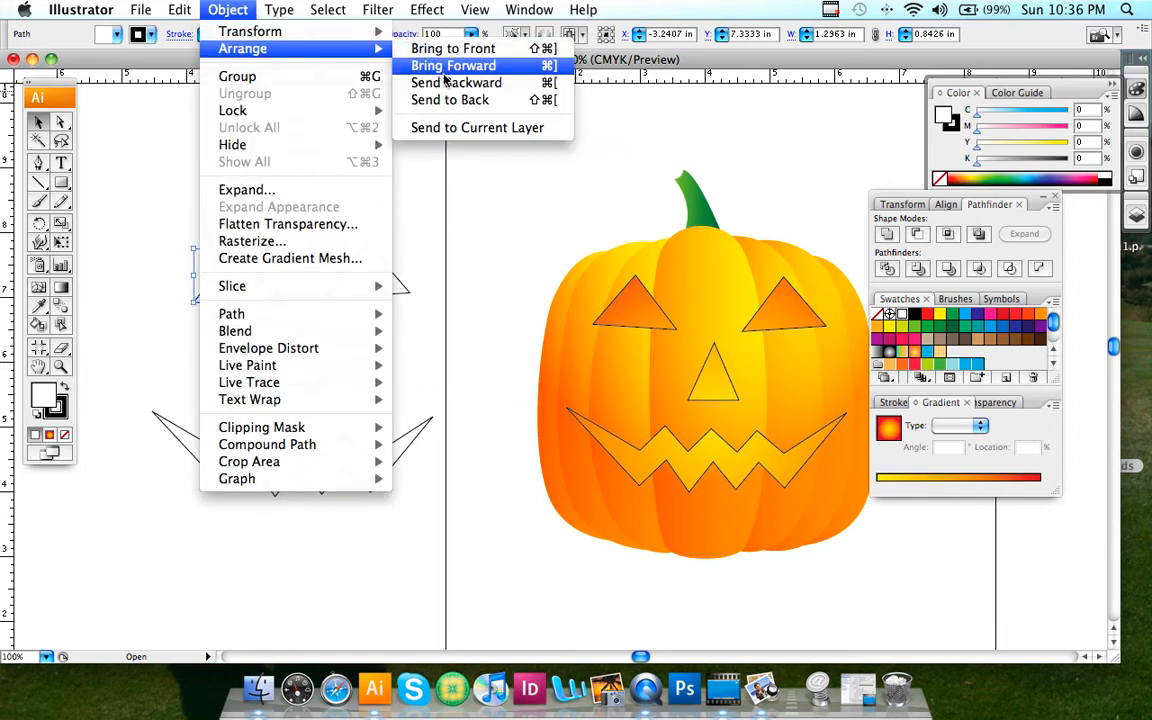
mouse_move(283, 8)
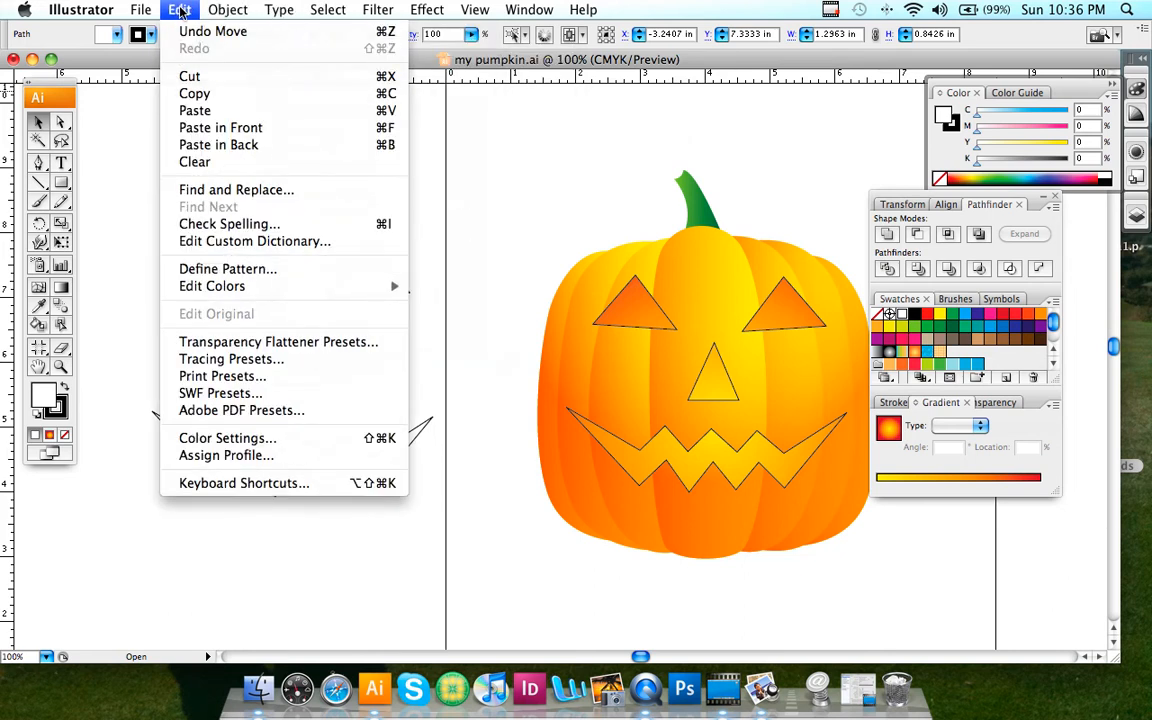
mouse_move(230, 10)
mouse_move(250, 31)
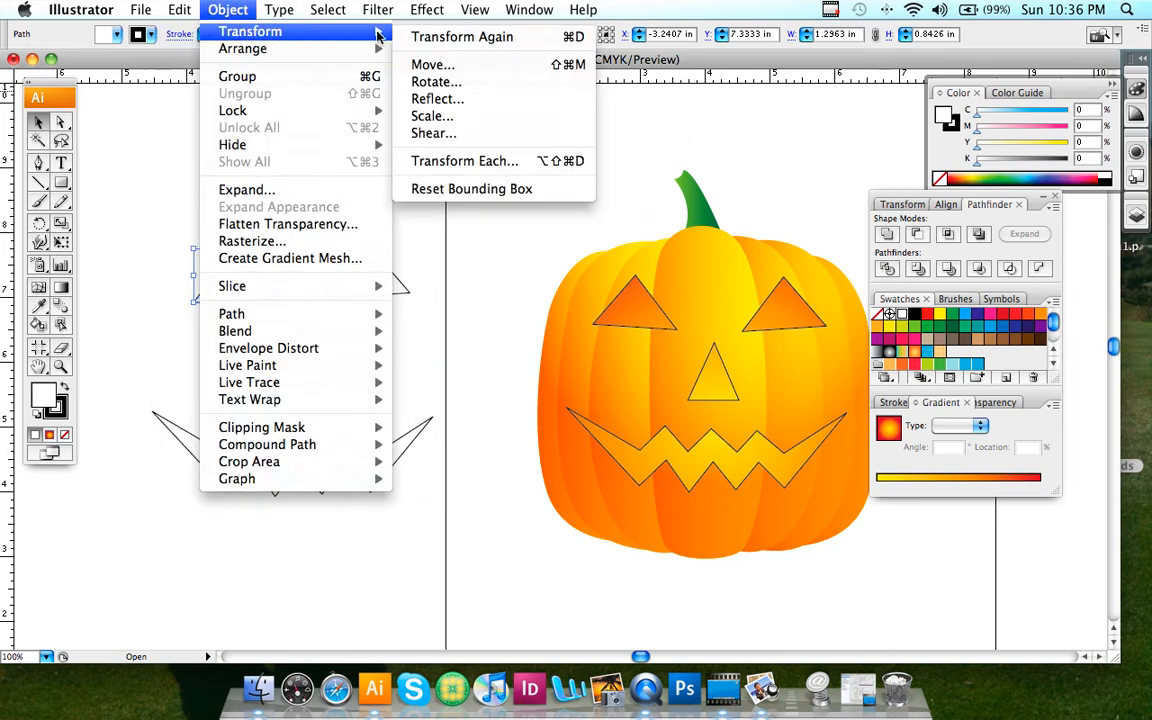
click(423, 100)
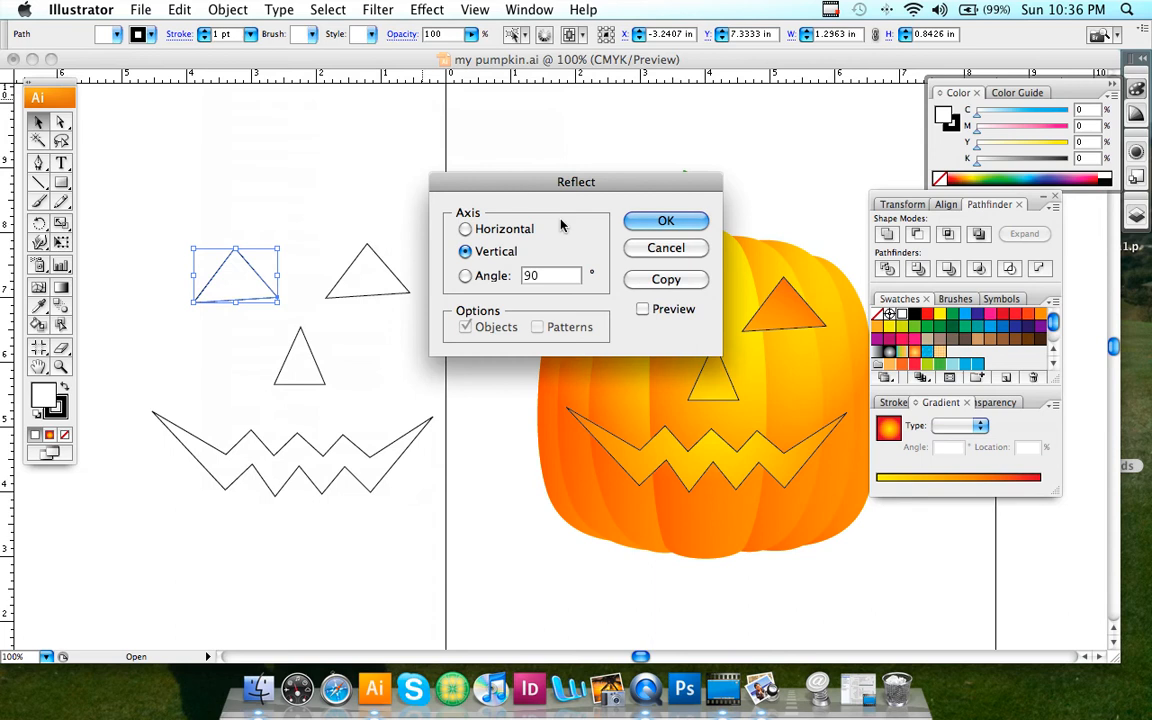
click(660, 223)
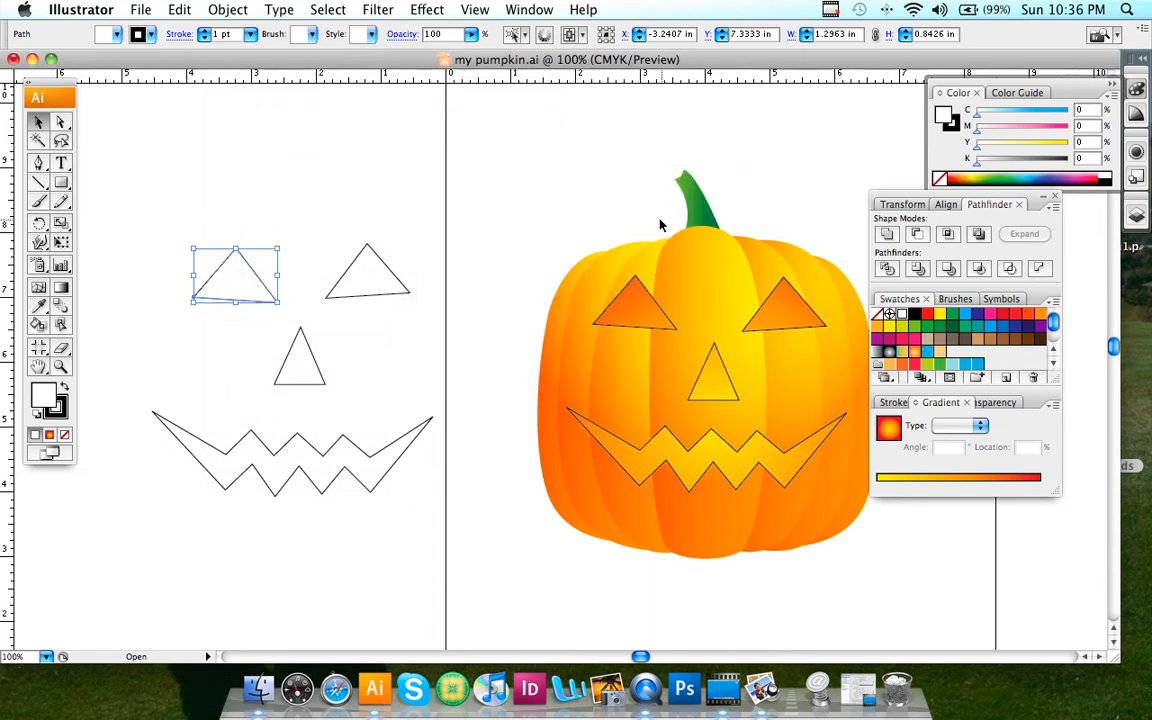
click(175, 210)
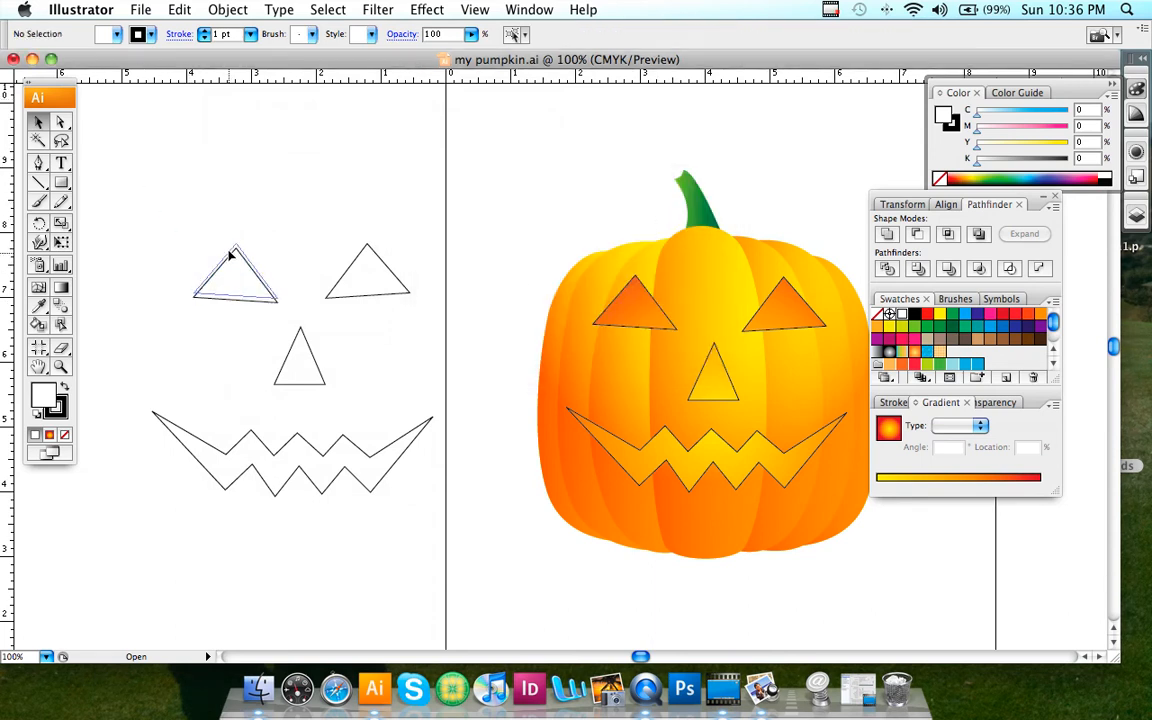
click(230, 255)
Draw a closed four-point strip along the reflected triangle's left edge with the Pen tool and remove its fill
click(38, 162)
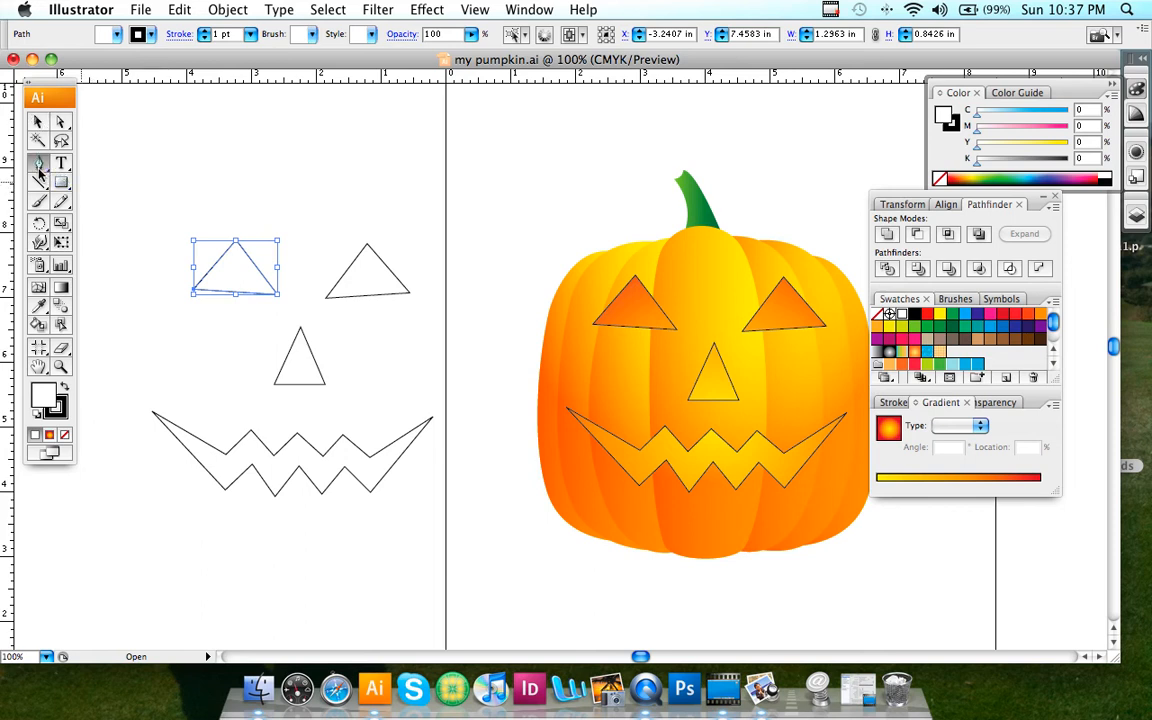
click(250, 240)
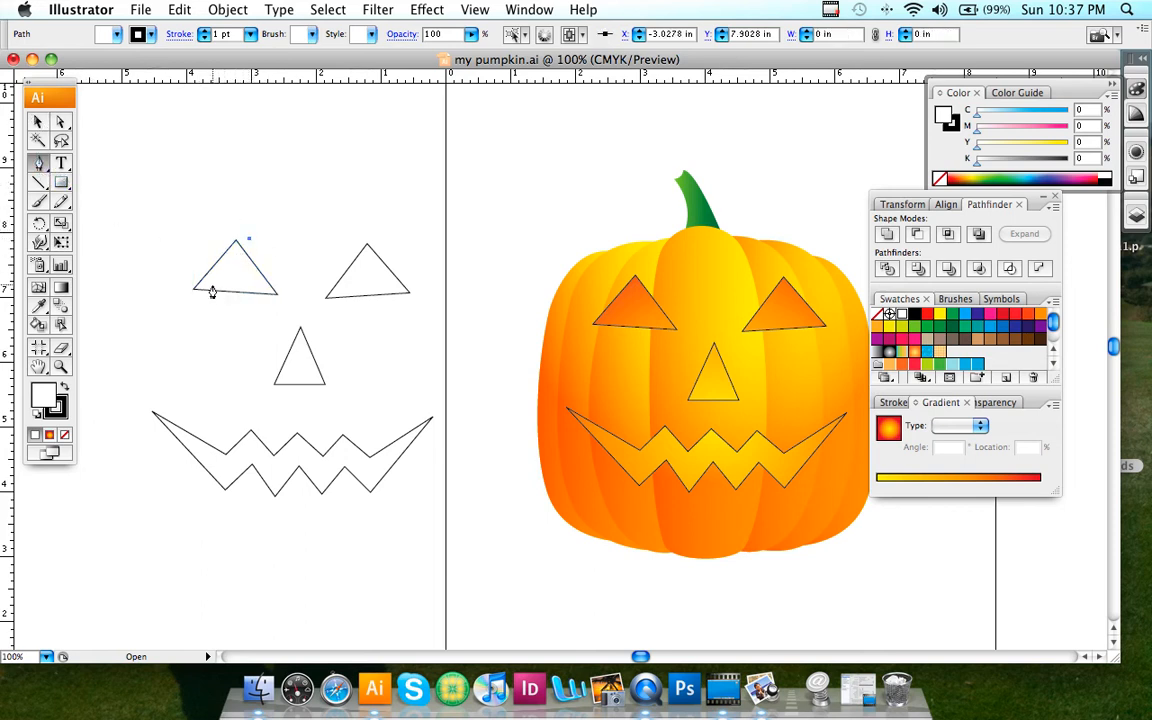
click(208, 283)
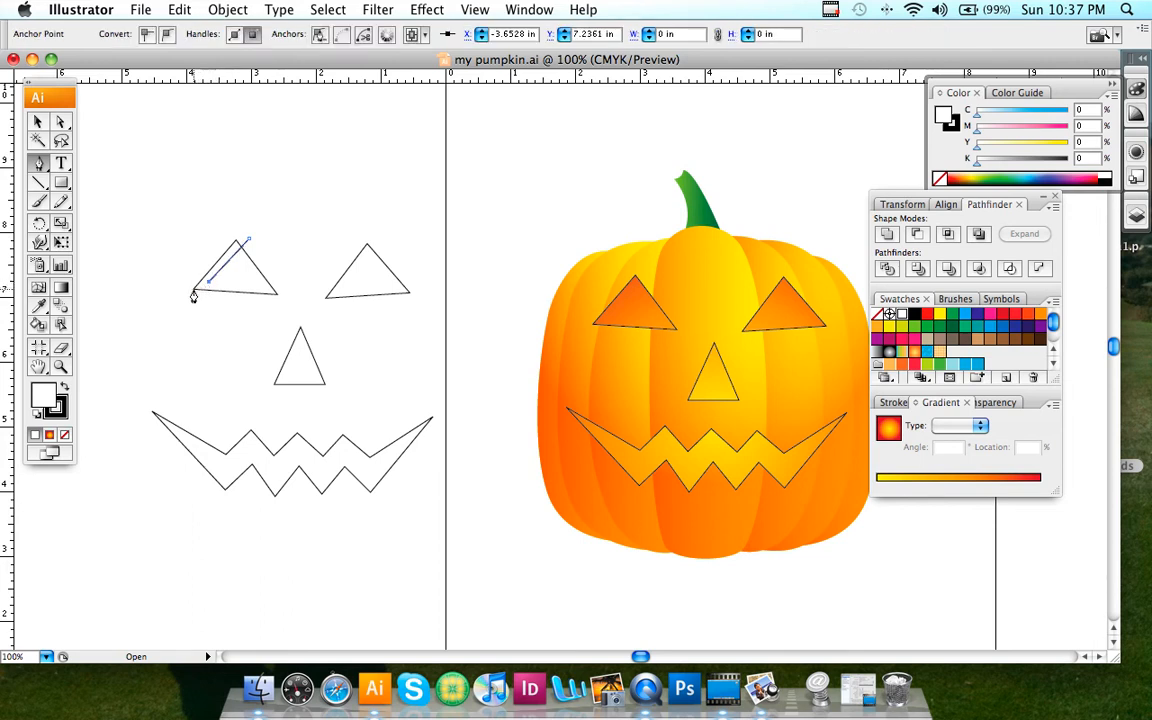
click(177, 298)
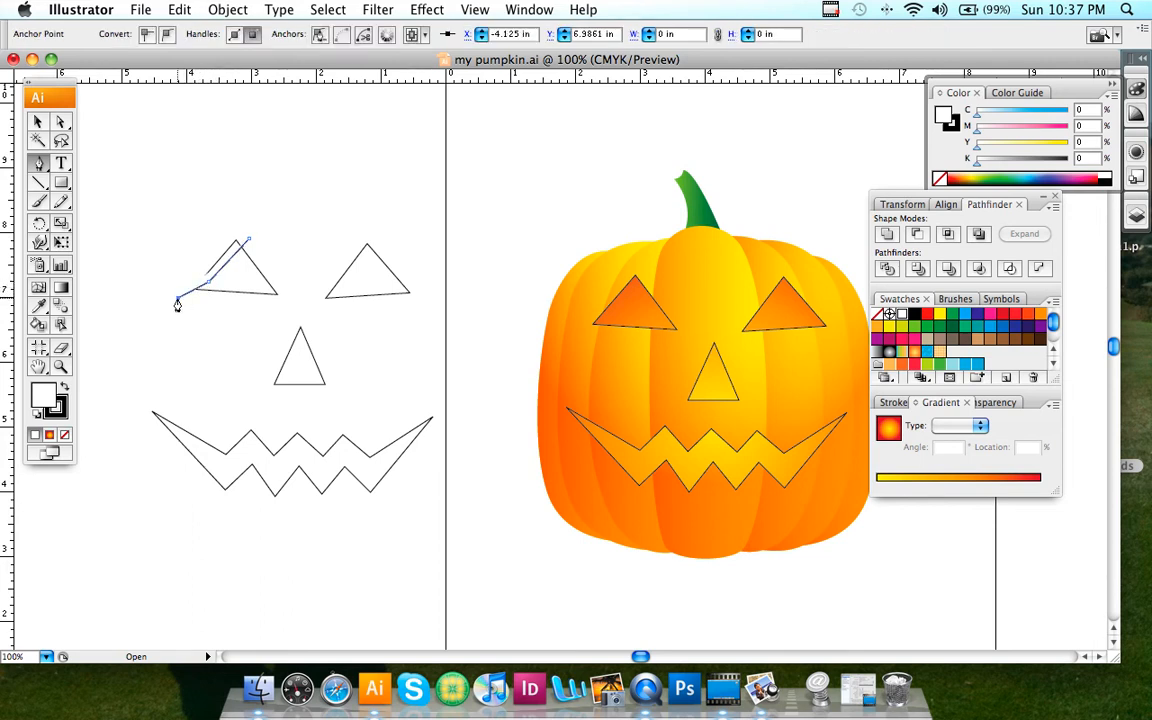
click(238, 231)
click(250, 242)
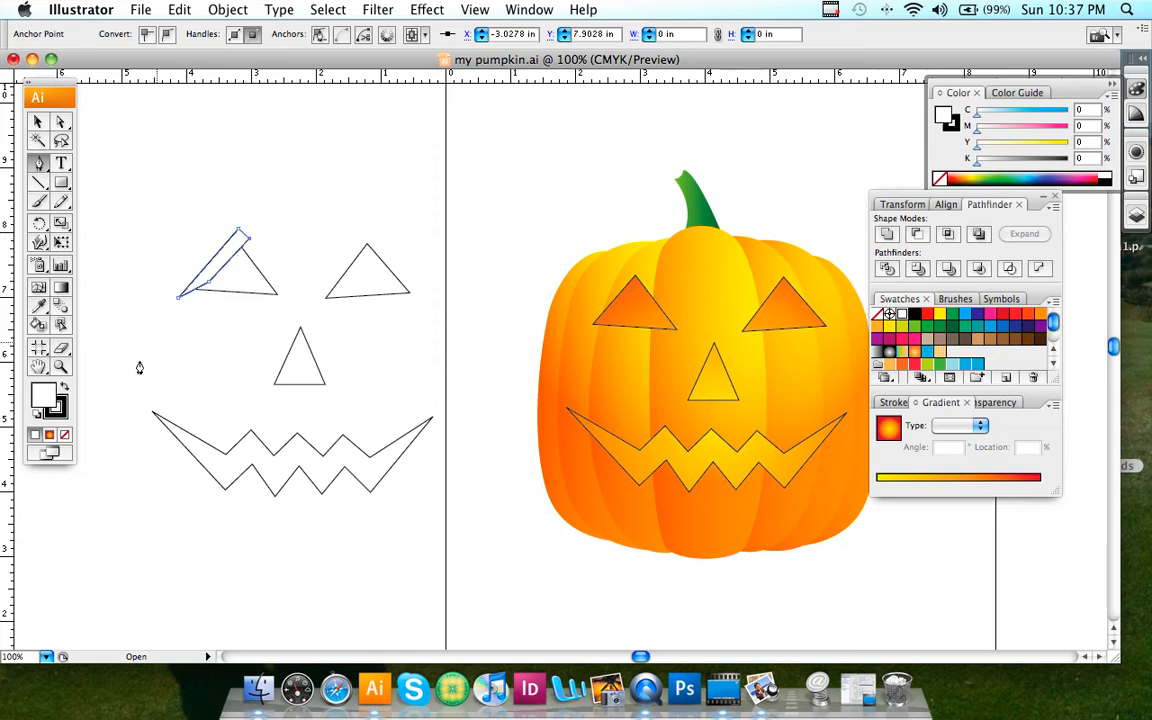
click(65, 436)
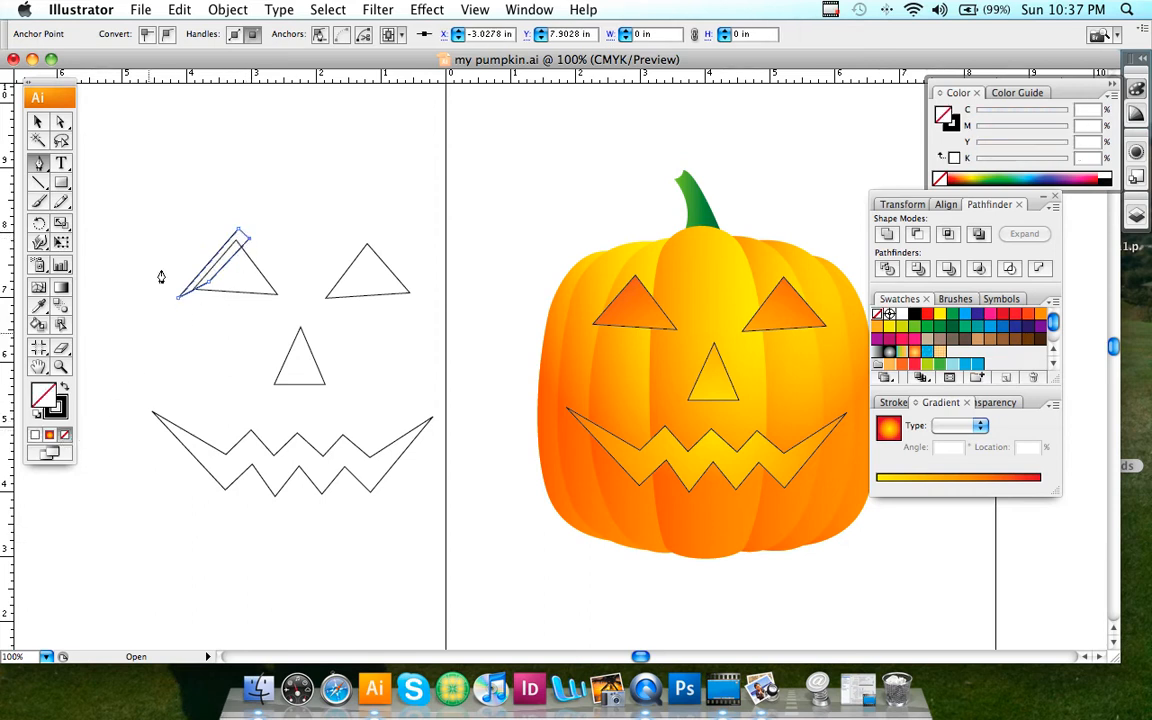
Intersect the strip with the reflected triangle using Pathfinder and move the result onto the pumpkin's left eye along its left edge
click(38, 121)
drag(124, 176, 283, 316)
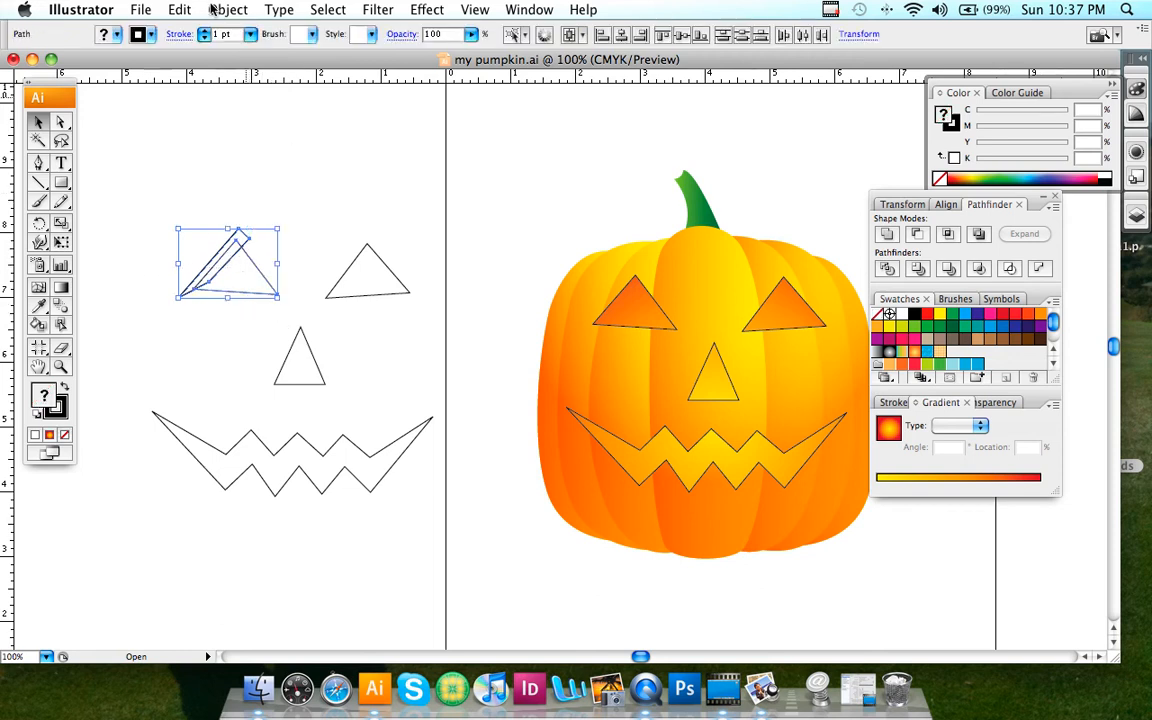
click(948, 235)
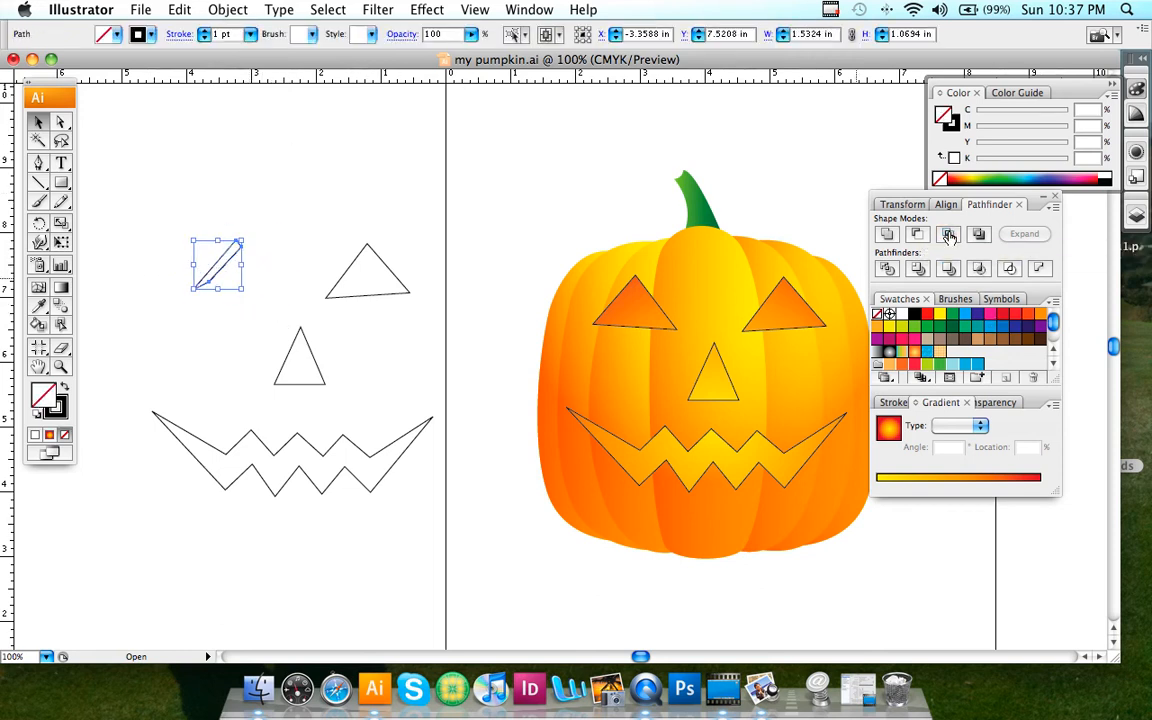
click(112, 200)
drag(226, 252, 620, 296)
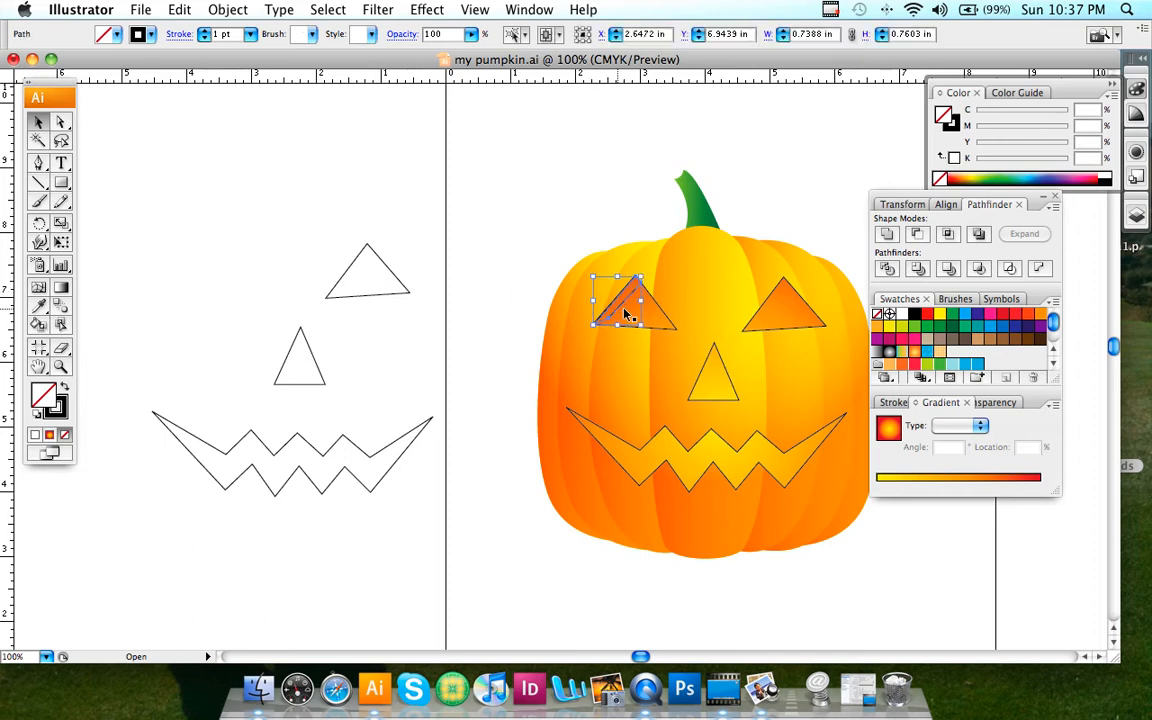
Reflect the remaining outlined eye triangle across the vertical axis, and undo the reflection
click(382, 300)
click(228, 9)
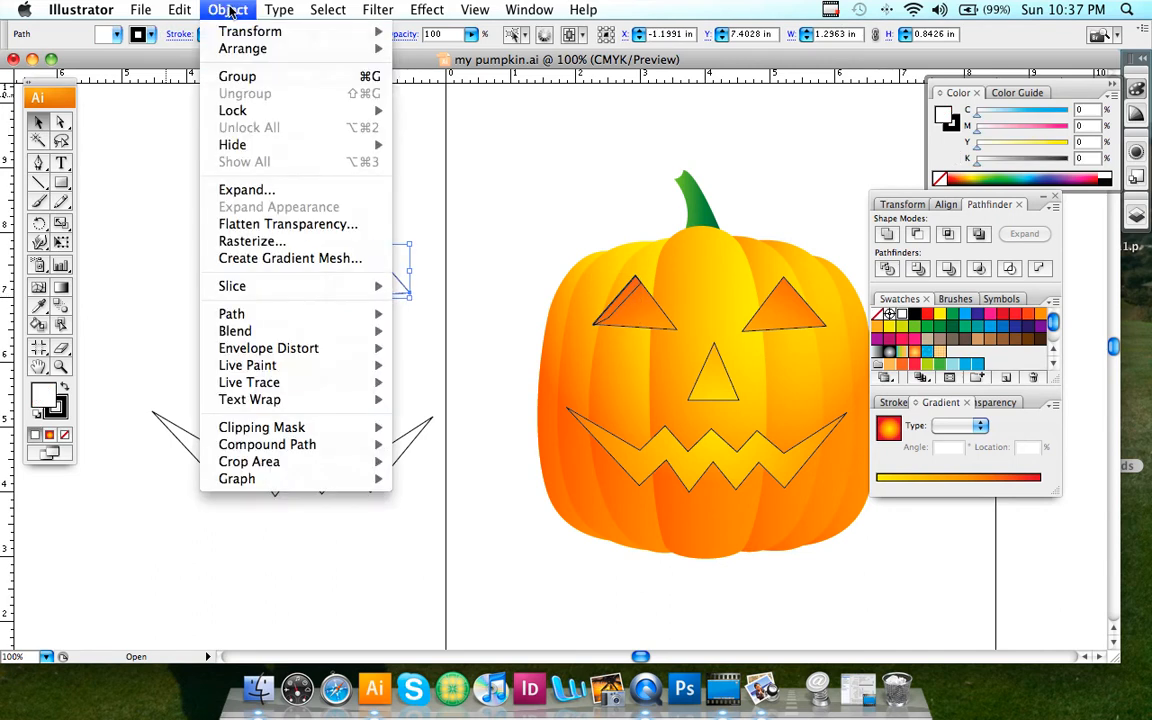
mouse_move(236, 51)
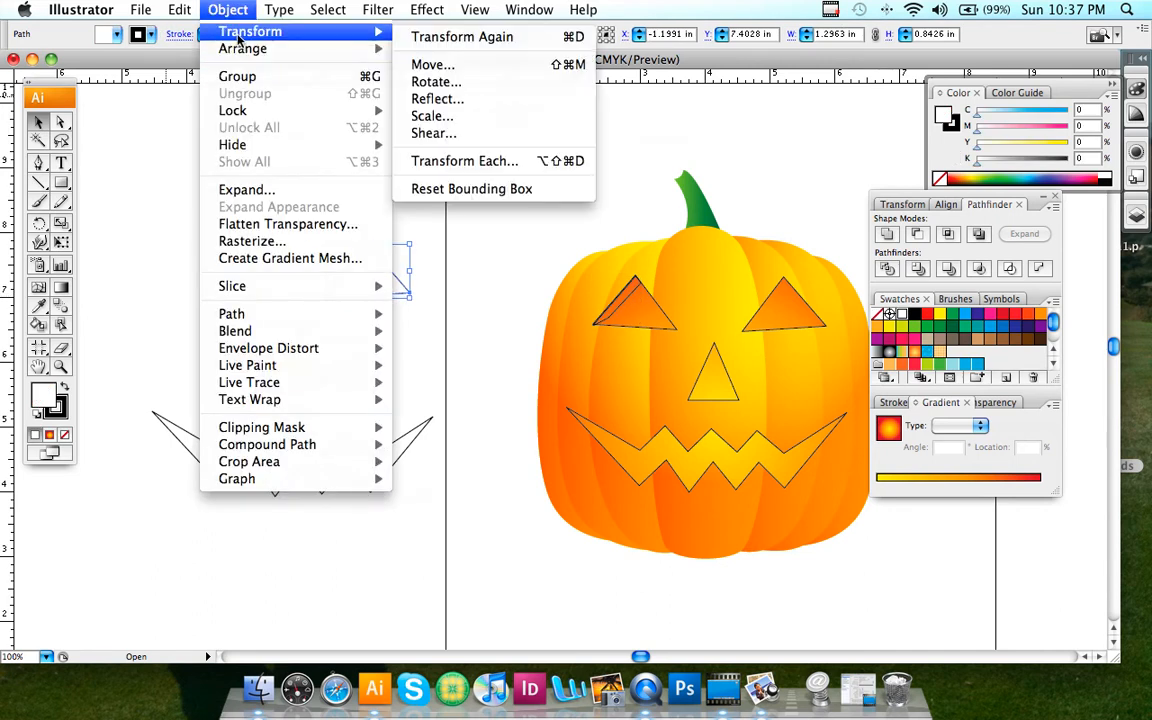
click(425, 99)
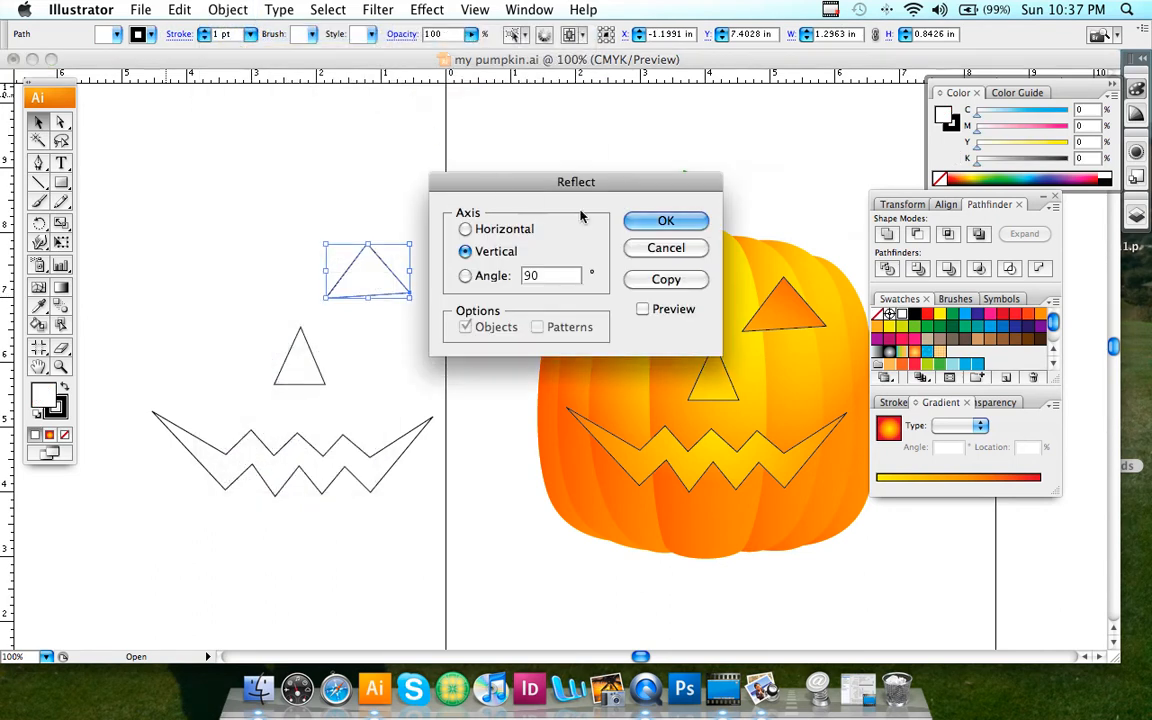
click(651, 229)
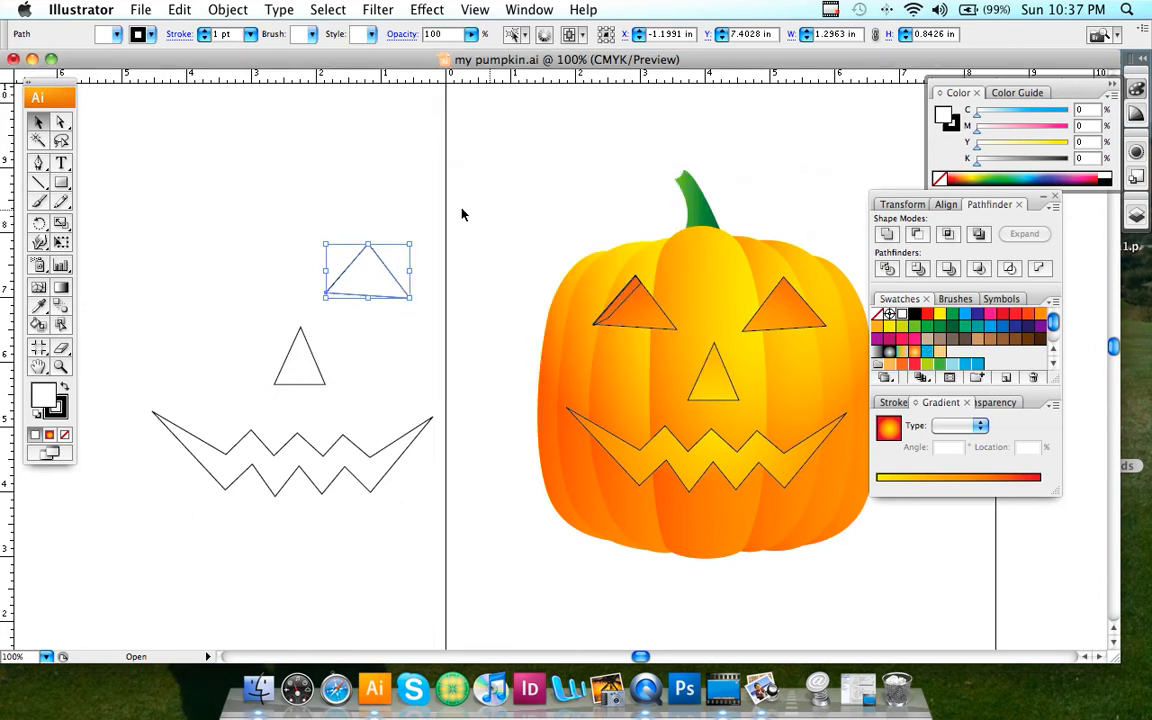
click(181, 12)
click(183, 31)
Copy the remaining outlined eye triangle and paste another duplicate of it
click(180, 10)
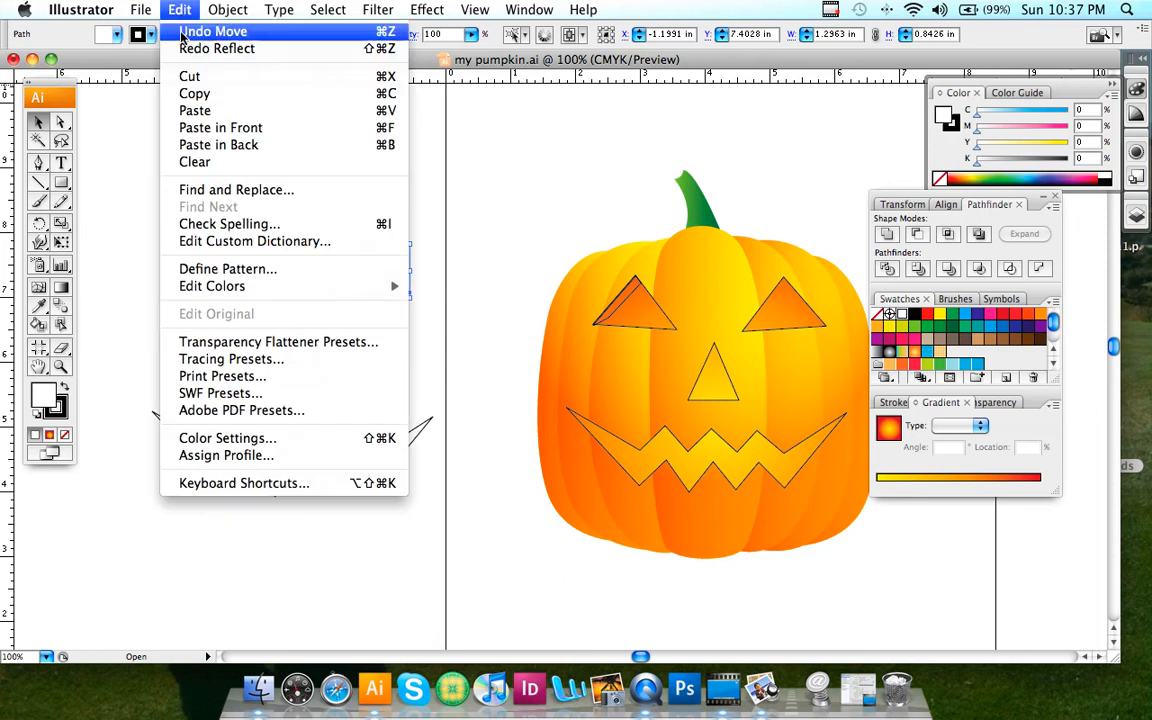
click(180, 93)
click(178, 12)
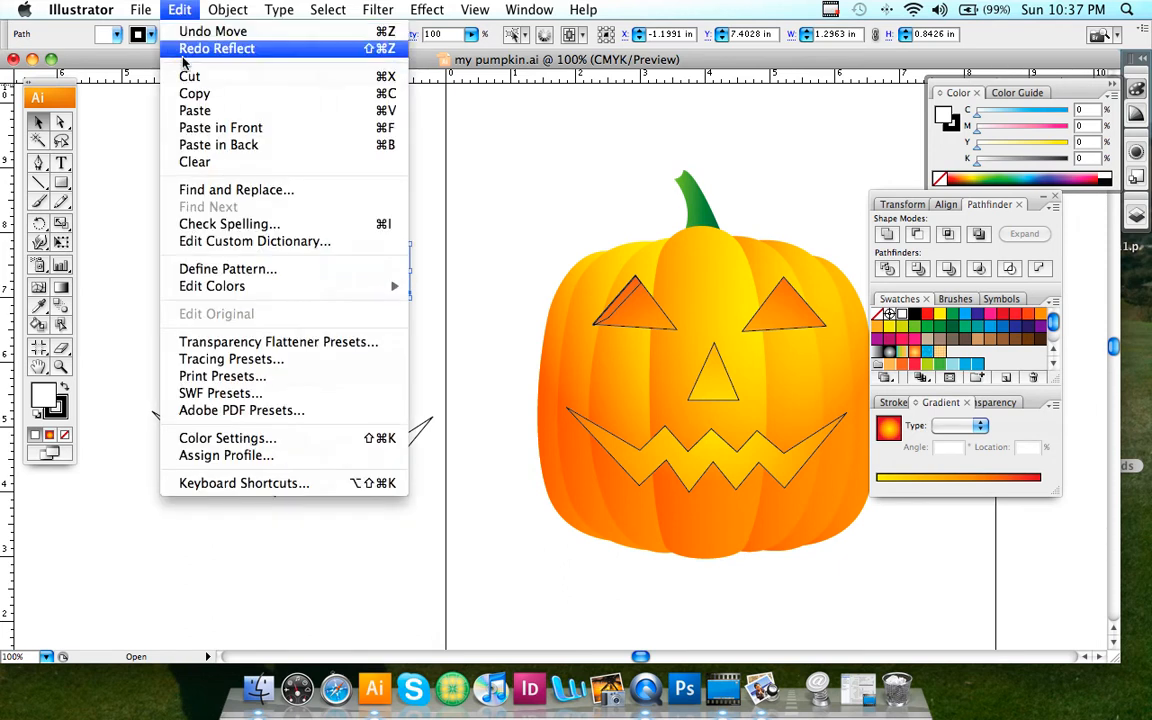
click(190, 94)
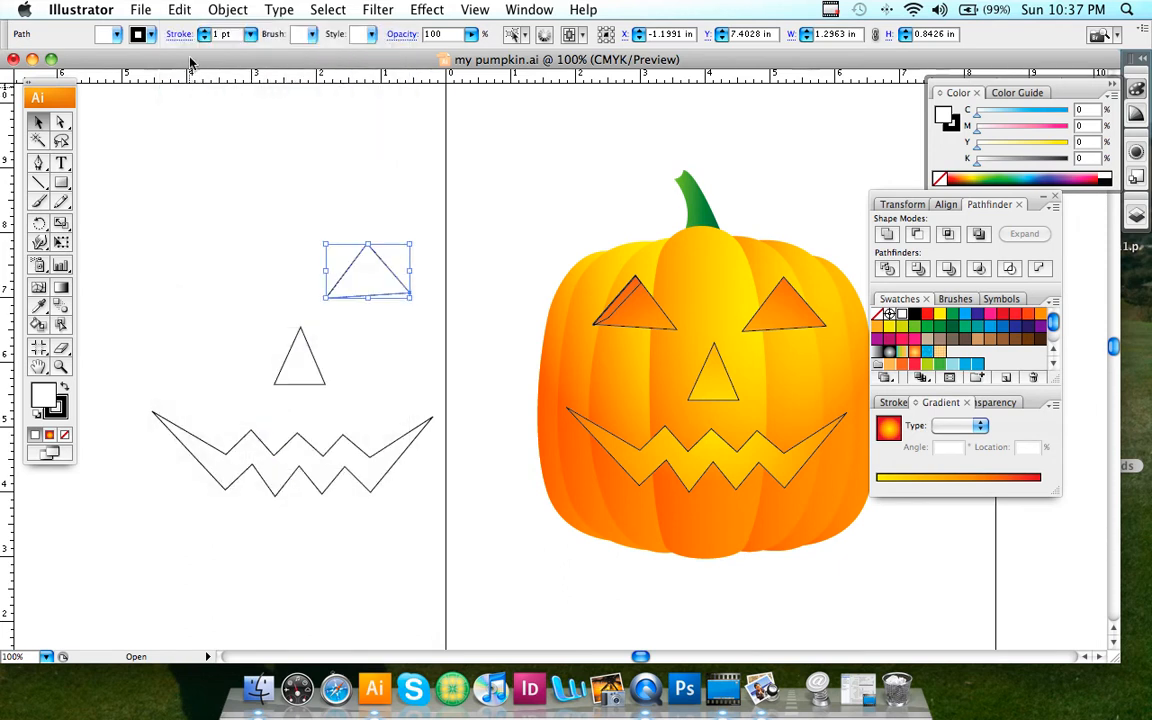
click(178, 12)
click(182, 110)
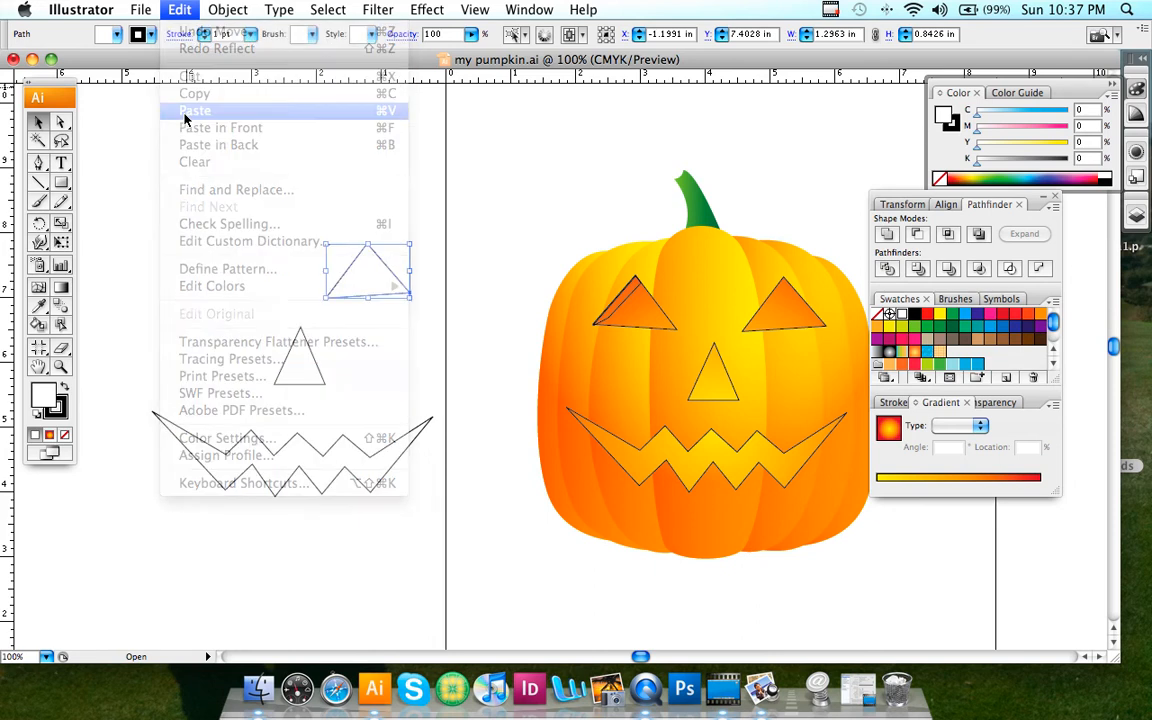
Move the new duplicate beside the outlined eye triangle, above the nose outline, and reflect it across the vertical axis
drag(576, 387, 259, 292)
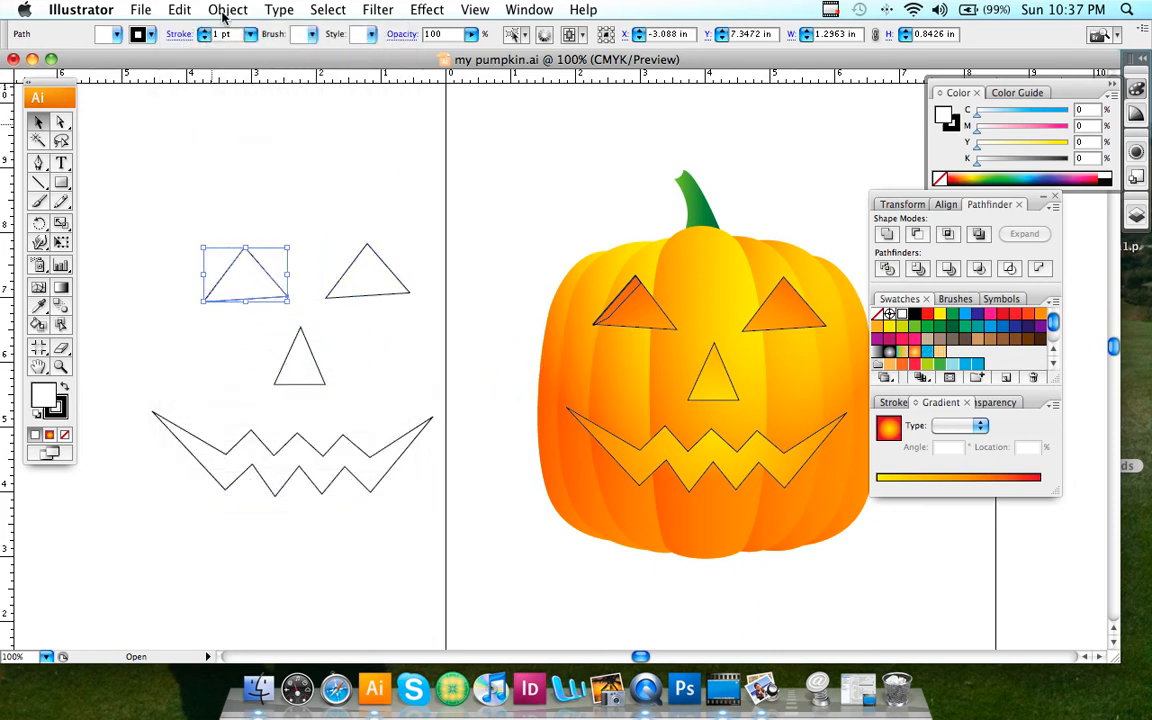
click(205, 12)
mouse_move(293, 36)
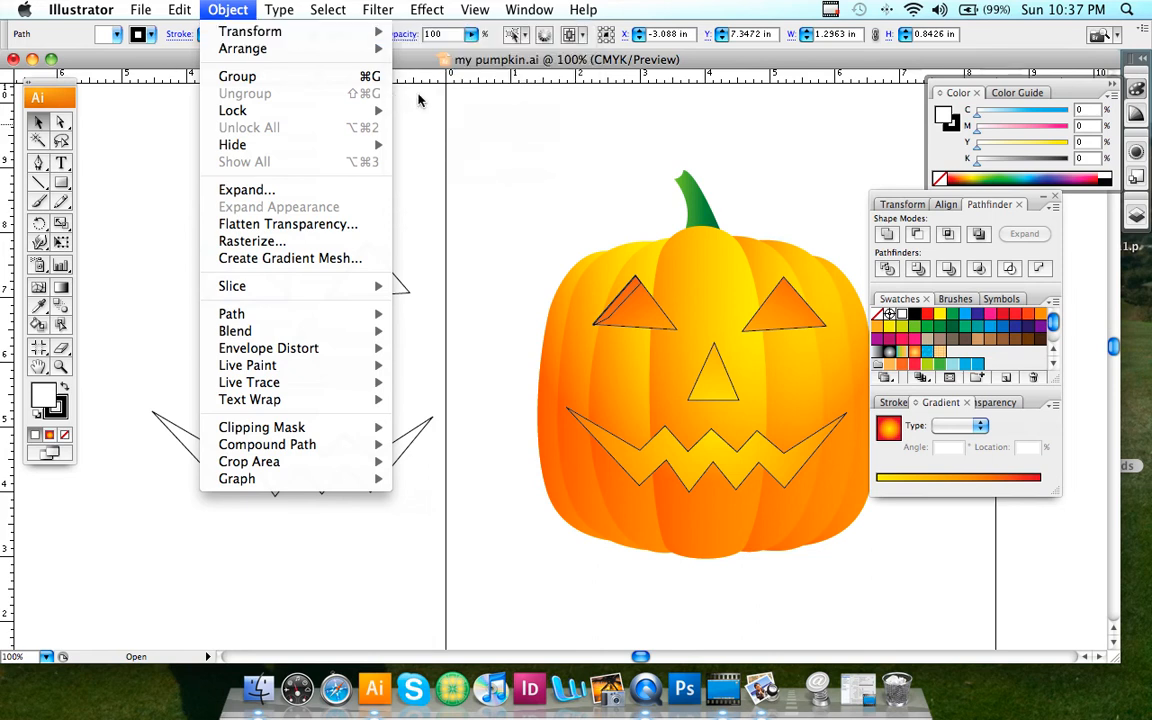
click(410, 100)
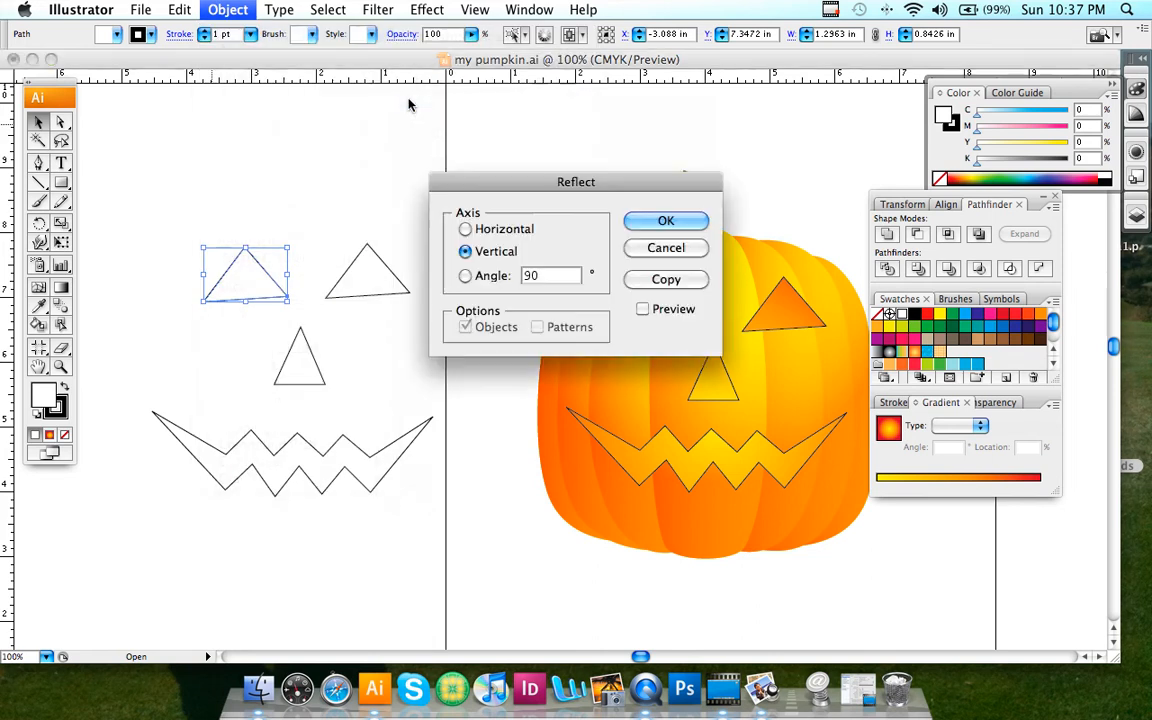
click(652, 225)
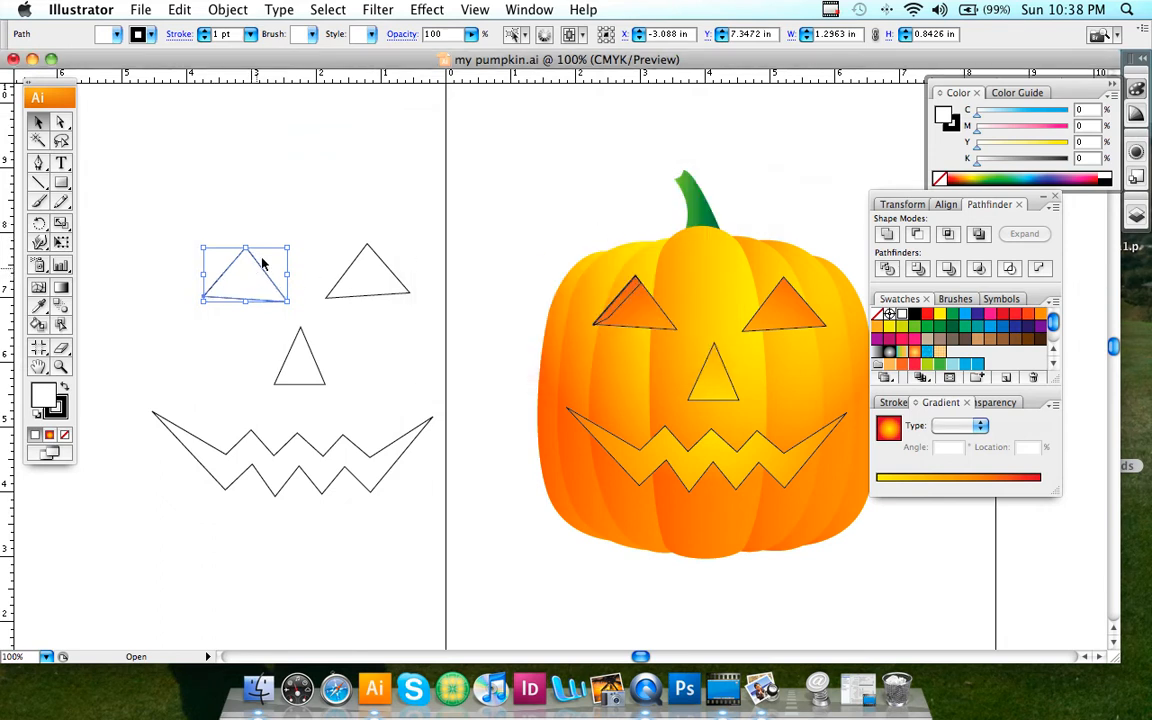
click(239, 208)
Draw a closed four-point strip along the reflected triangle's bottom edge with the Pen tool and remove its fill
click(38, 162)
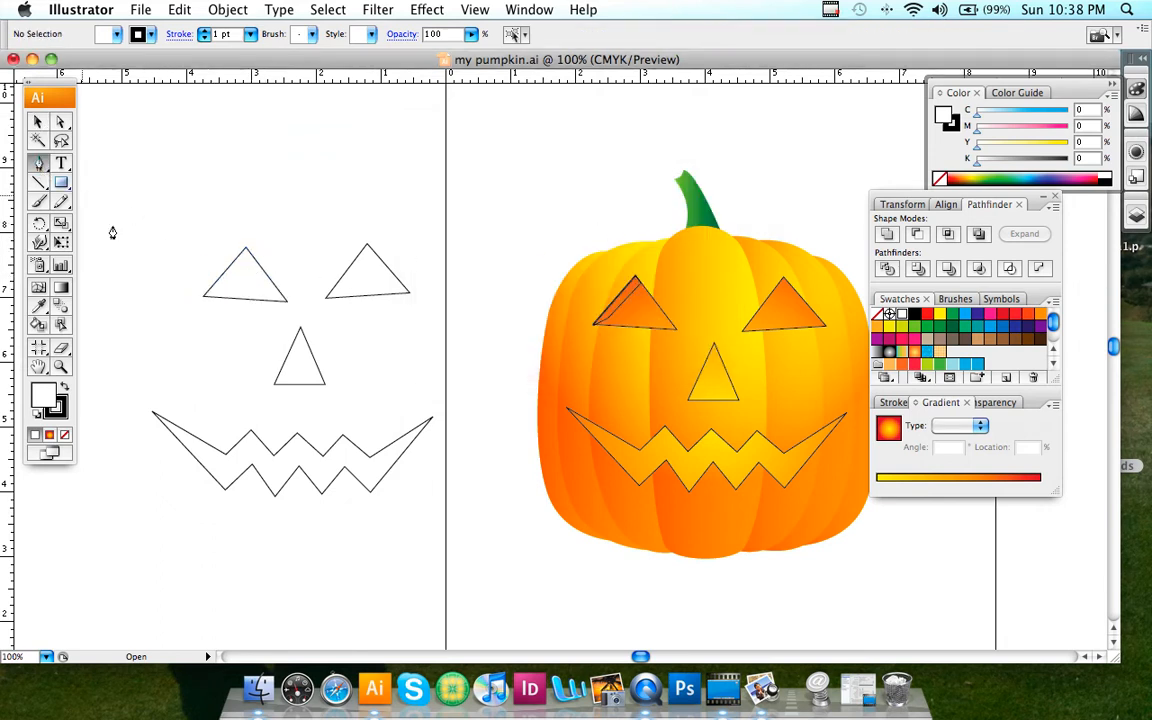
click(291, 296)
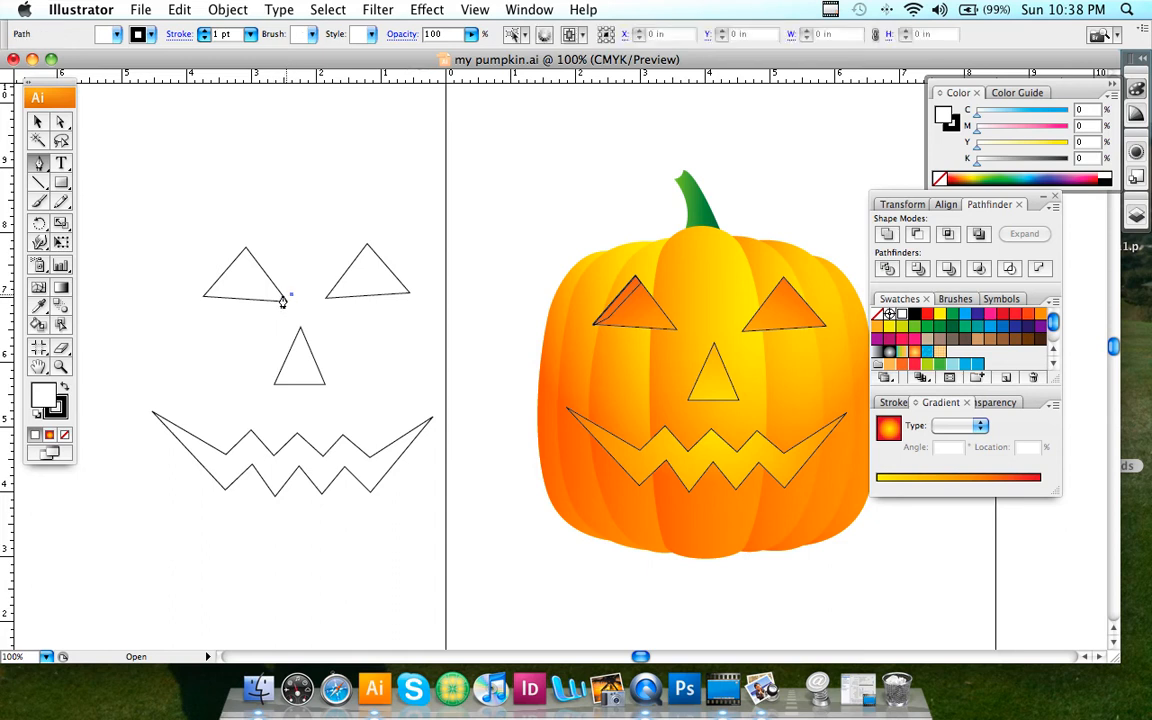
click(219, 291)
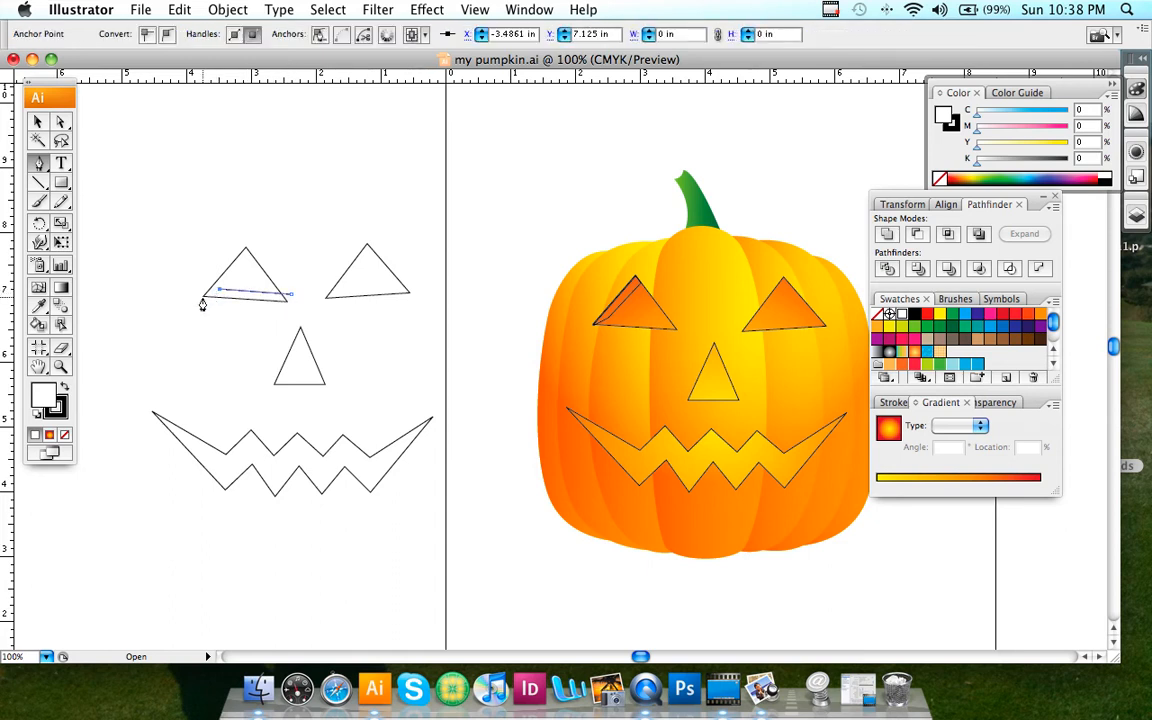
click(195, 301)
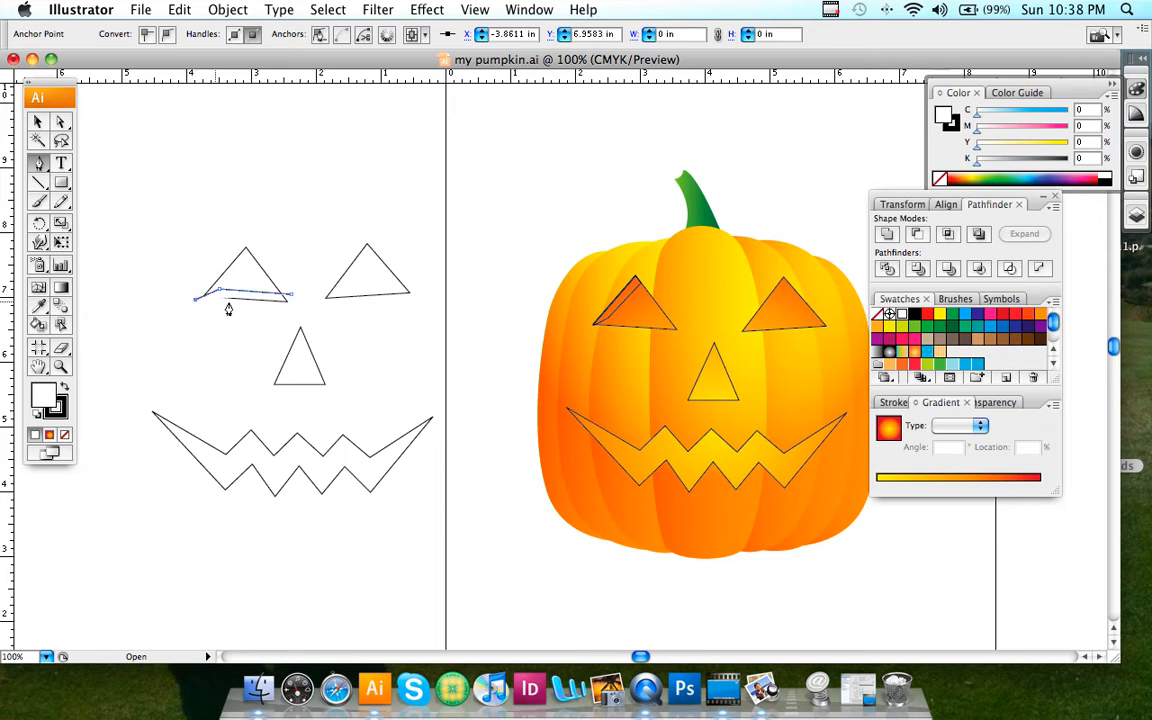
click(295, 306)
click(291, 297)
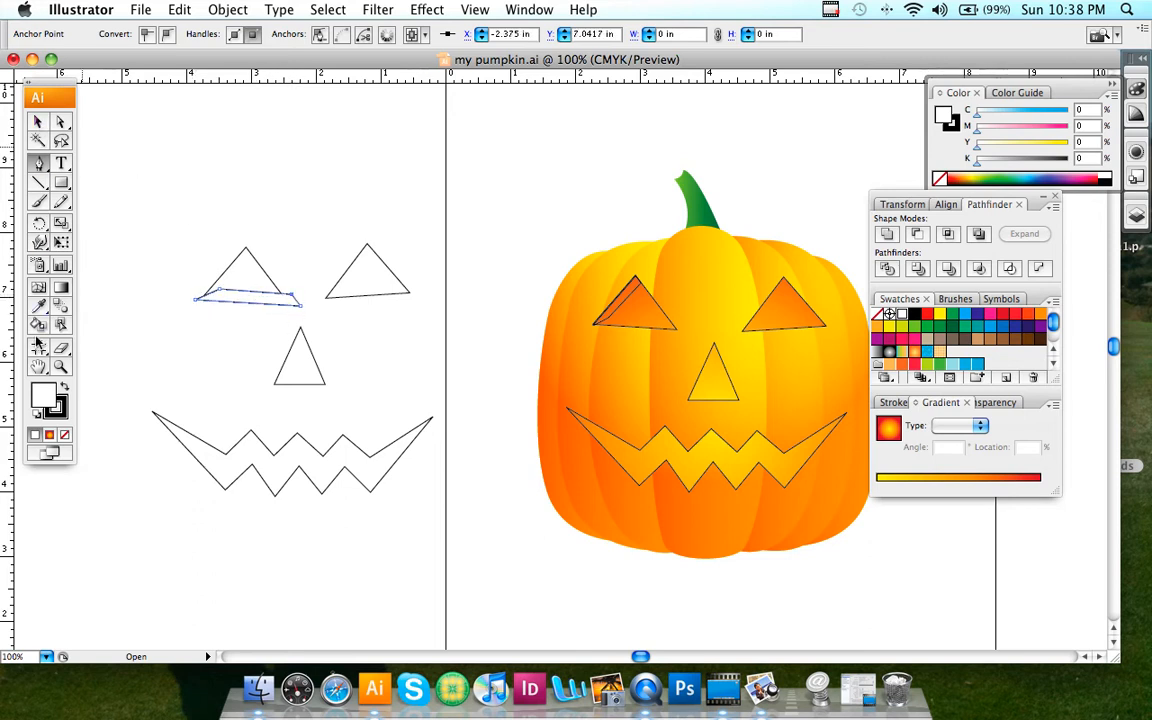
click(63, 434)
Intersect the strip with the reflected triangle and place the resulting piece along the bottom edge of the pumpkin's left eye
click(38, 121)
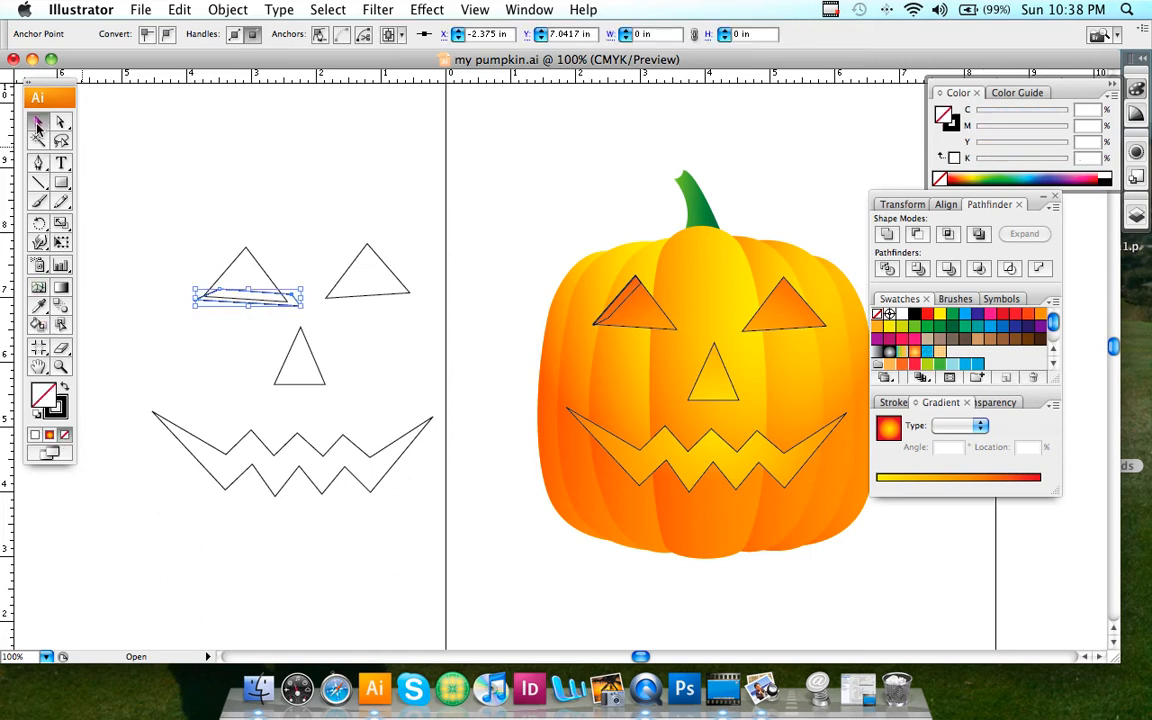
drag(173, 216, 296, 335)
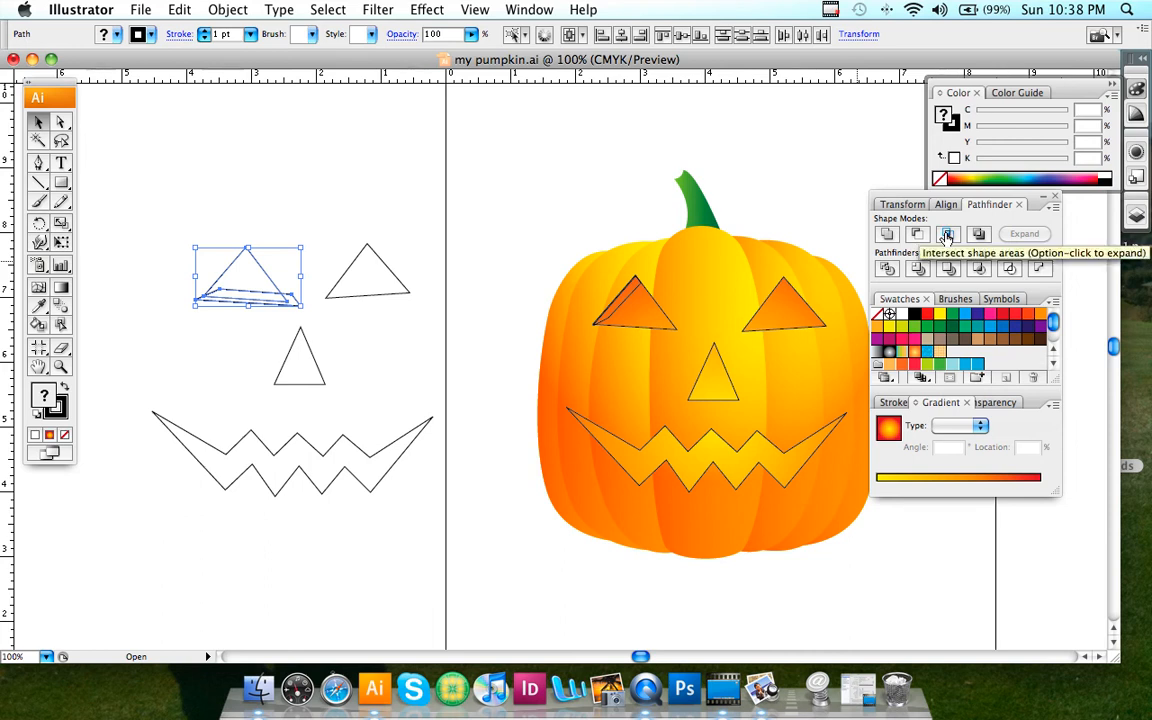
click(947, 236)
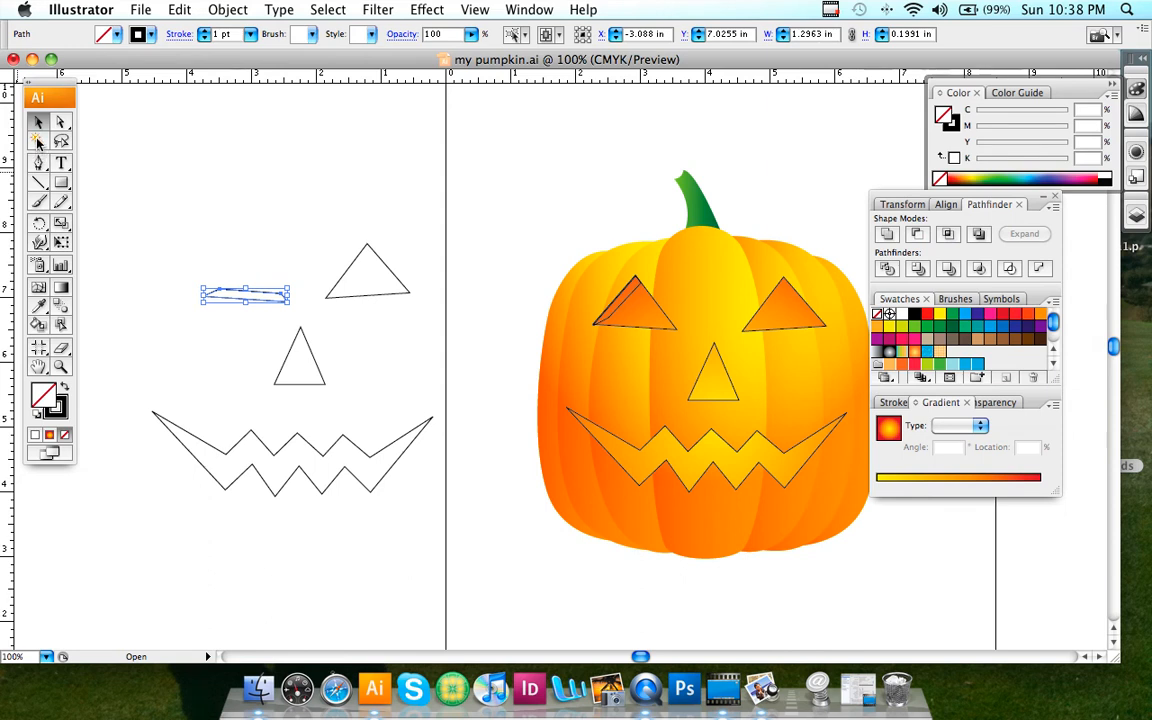
click(143, 187)
drag(230, 305, 604, 331)
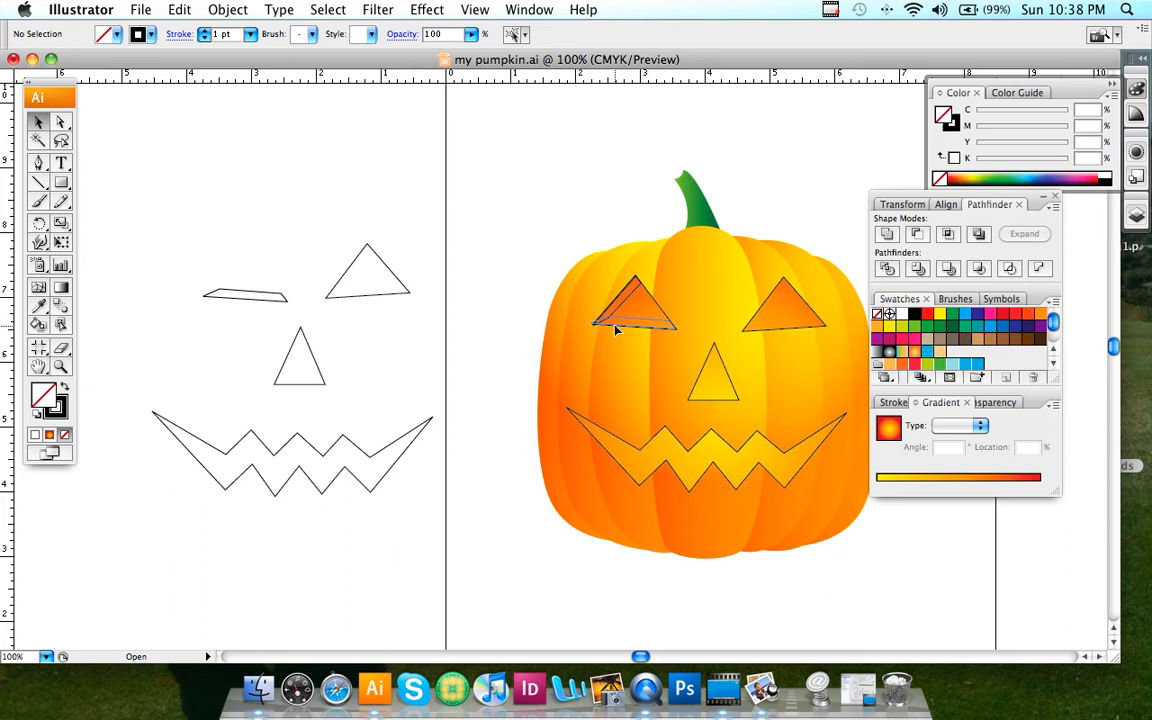
drag(615, 330, 616, 328)
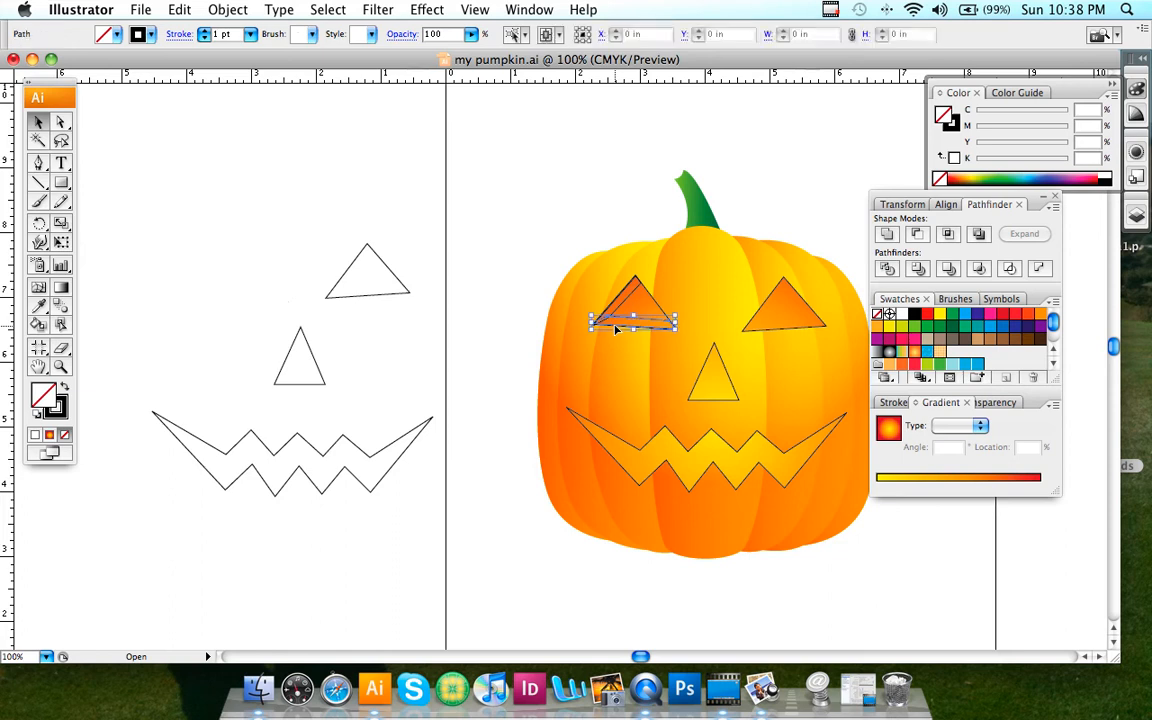
click(520, 282)
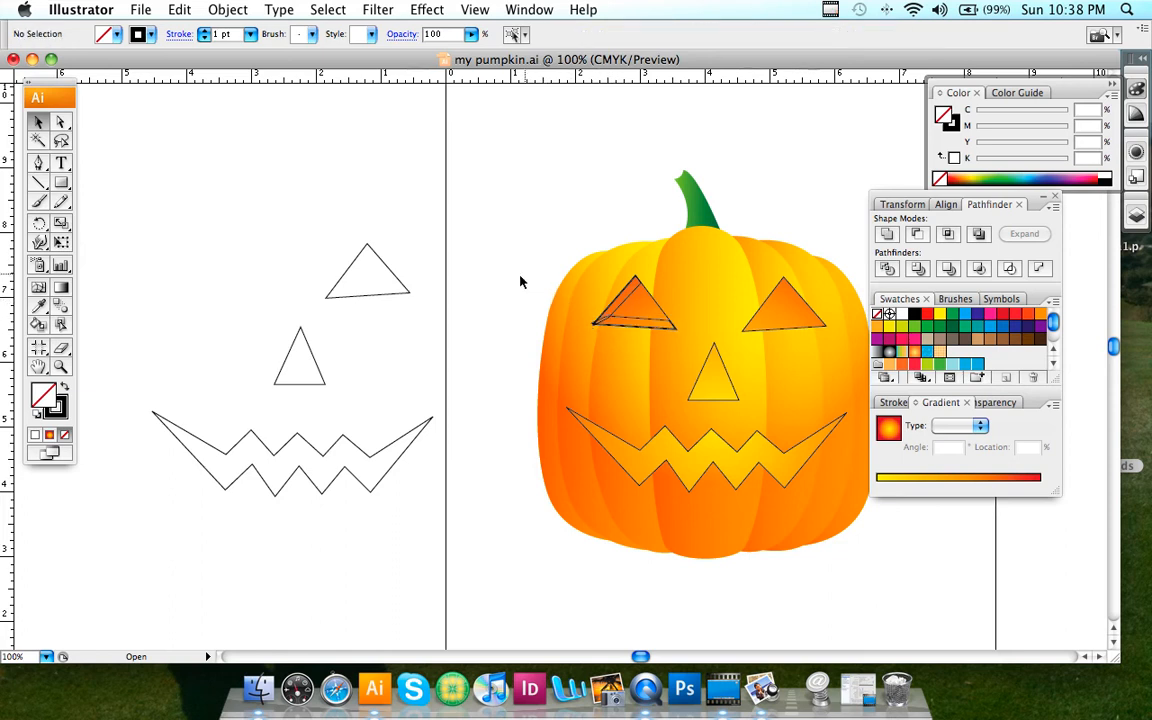
Duplicate the left eye's slanted edge piece, reflected across the vertical axis, and place it along the right eye's outer slanted edge
click(624, 309)
key(super)
key(super+v)
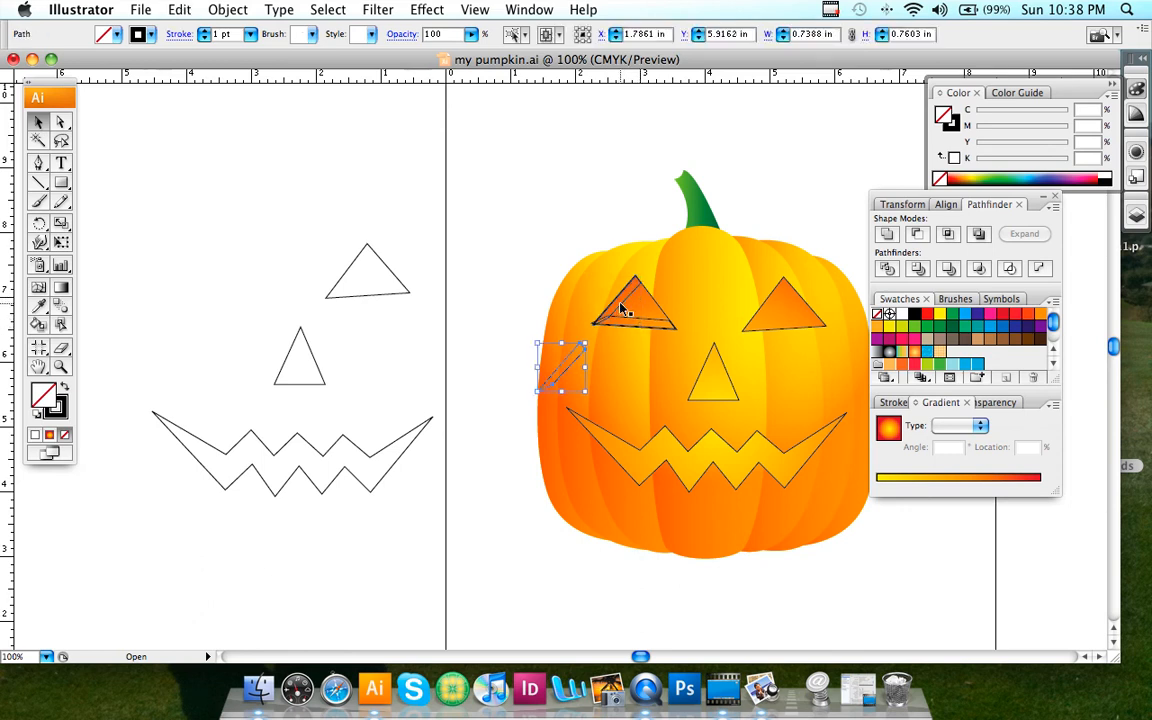
click(222, 12)
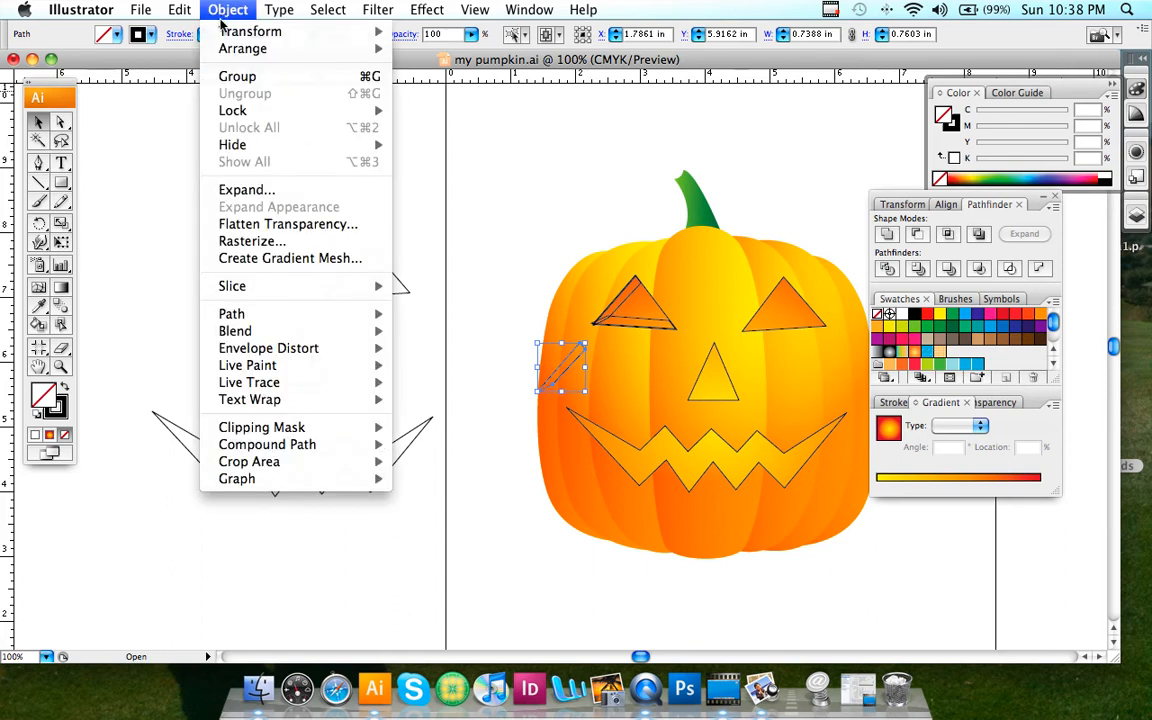
mouse_move(250, 31)
click(475, 95)
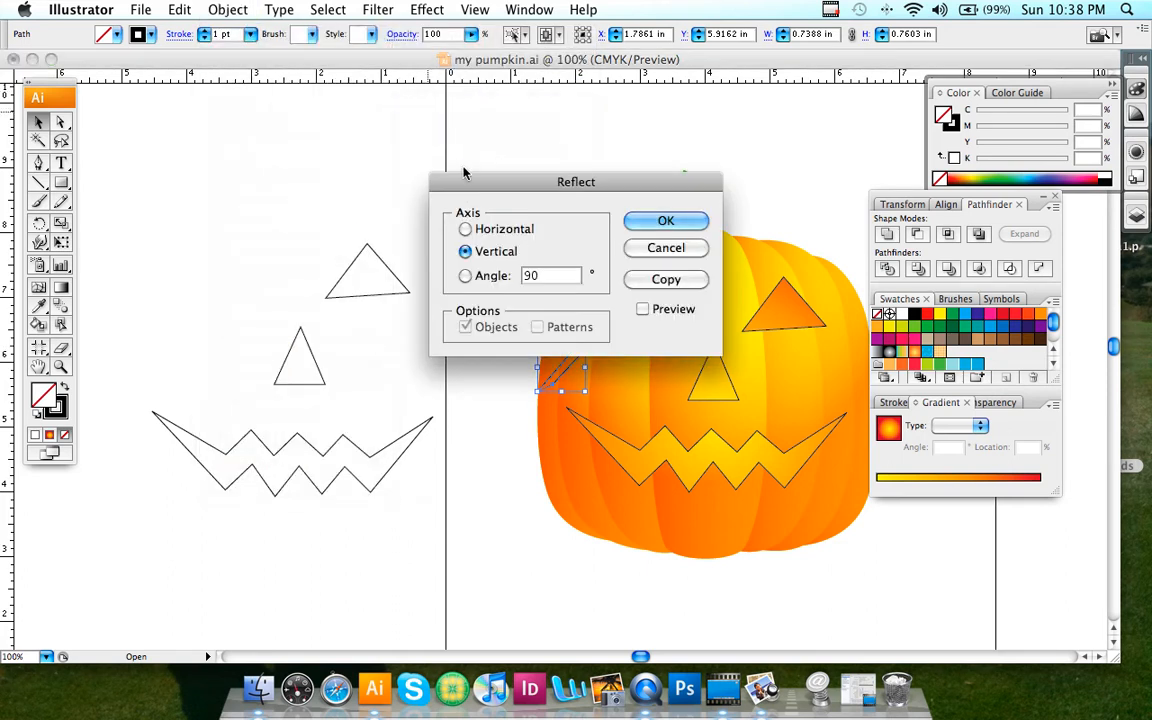
click(645, 221)
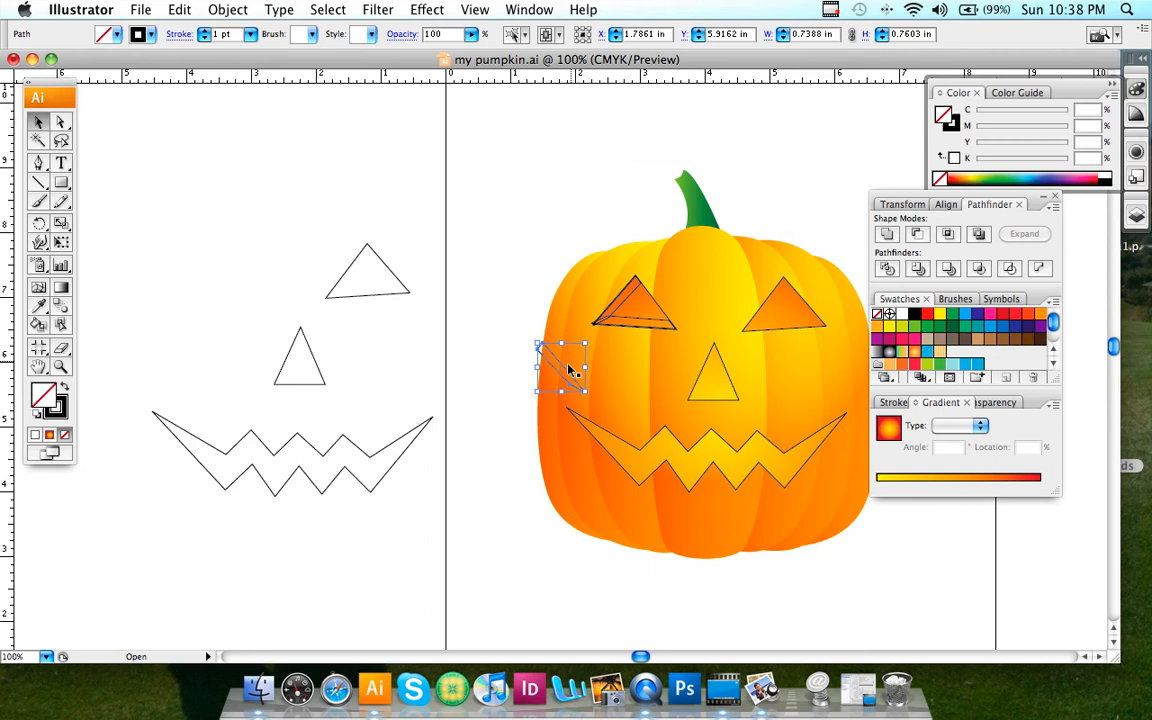
drag(565, 371, 806, 306)
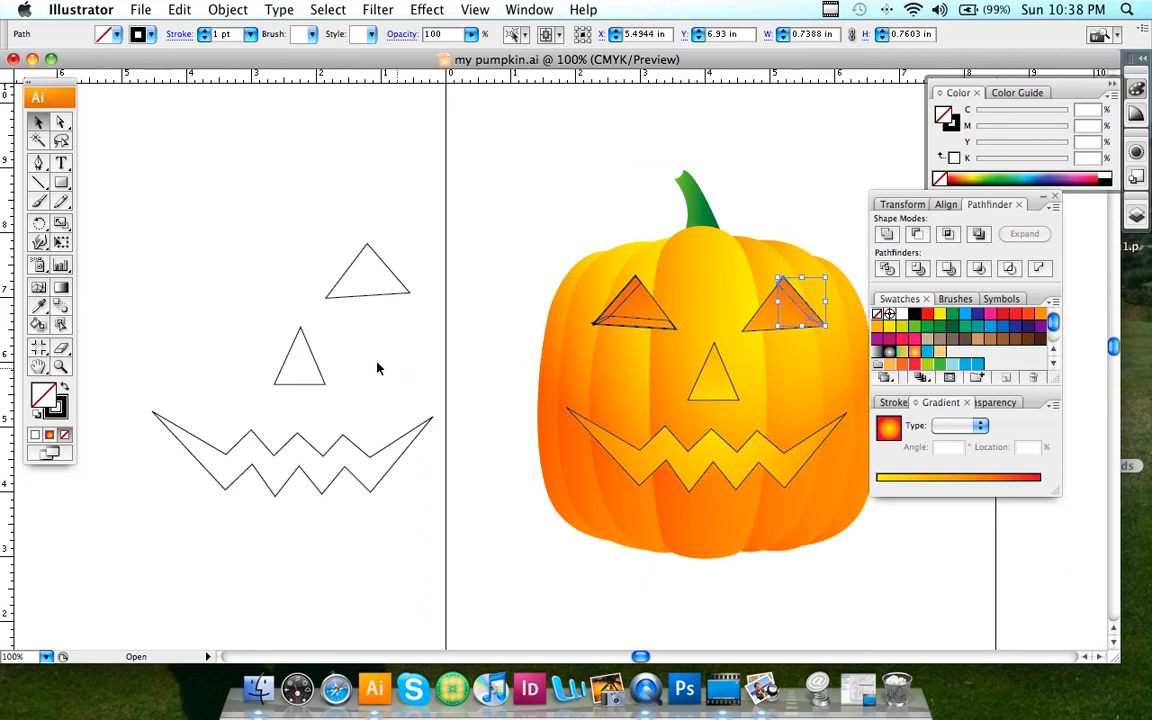
Duplicate the left eye's bottom edge piece, reflected across the vertical axis, and place it along the right eye's bottom edge
click(619, 325)
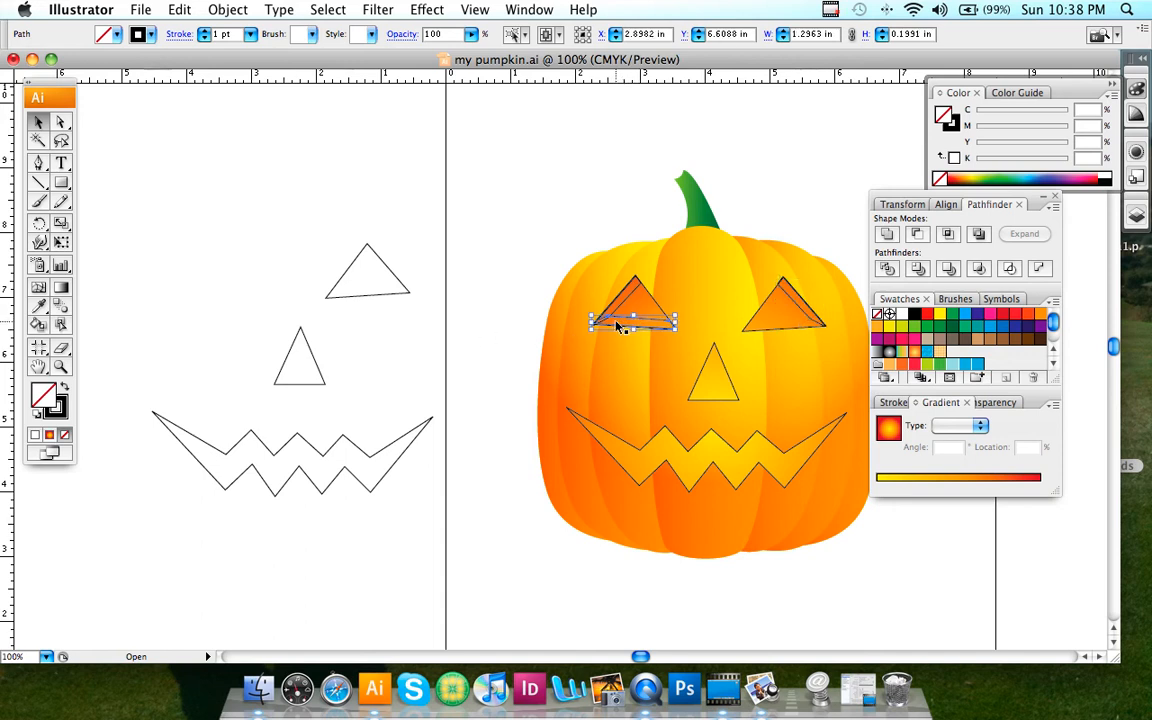
key(super+c)
key(super+v)
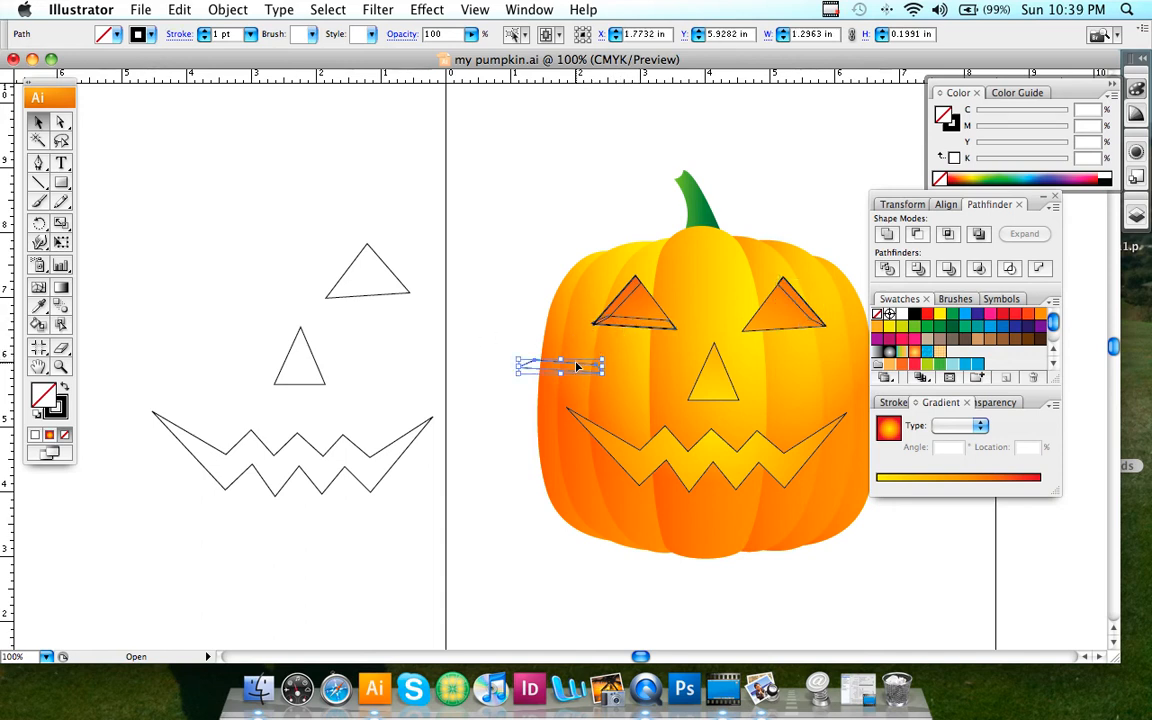
click(180, 10)
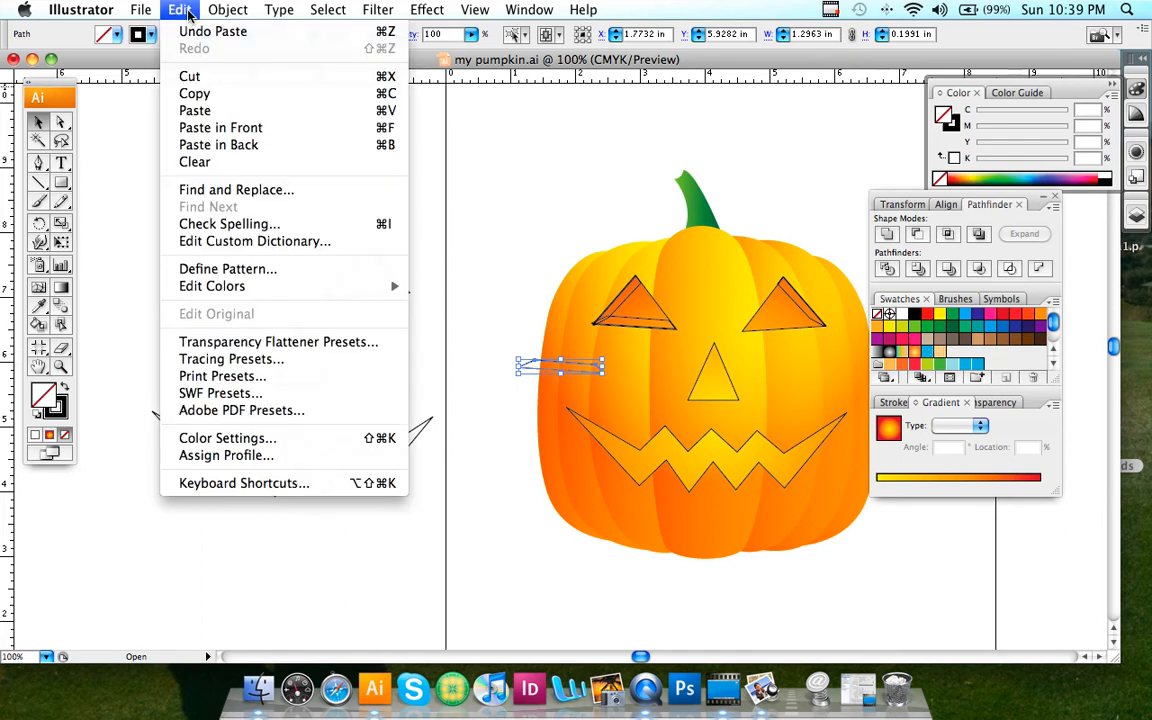
mouse_move(212, 12)
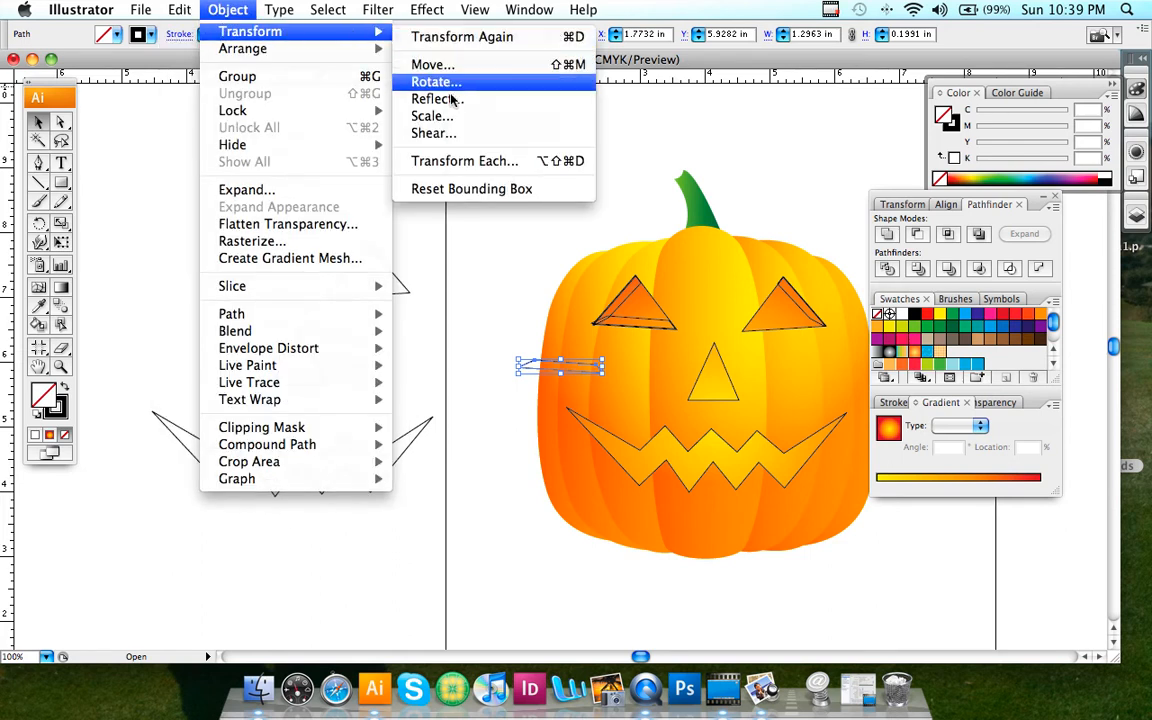
click(451, 101)
click(600, 199)
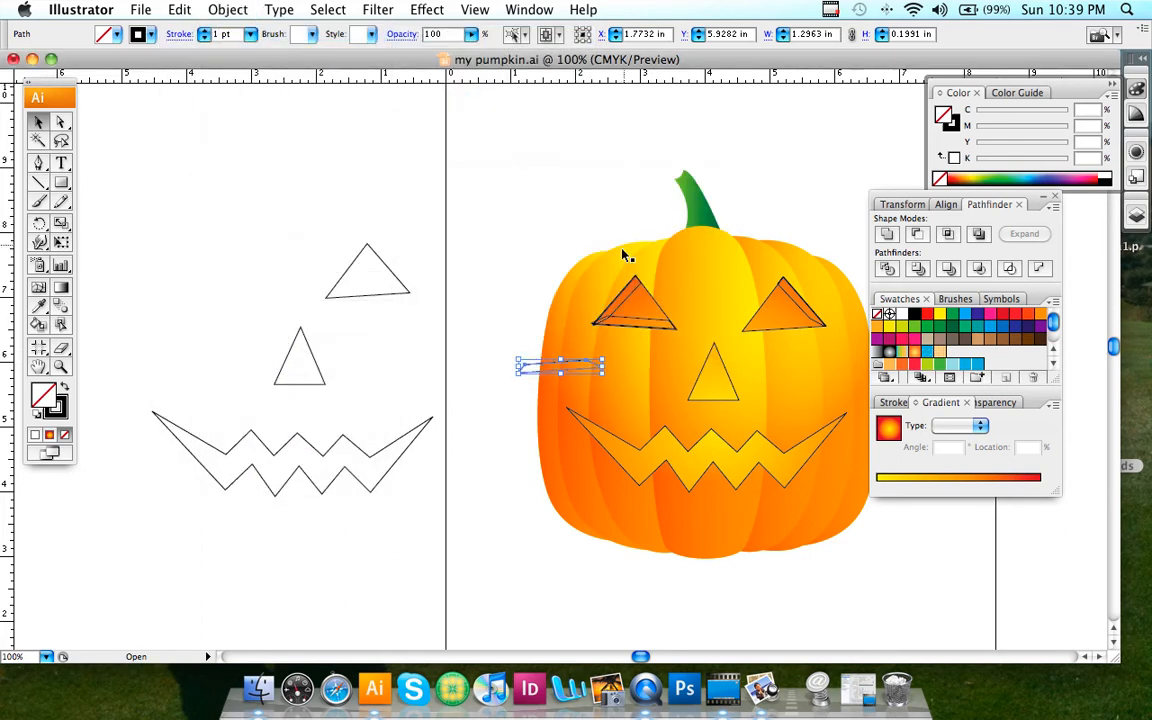
drag(576, 375, 800, 330)
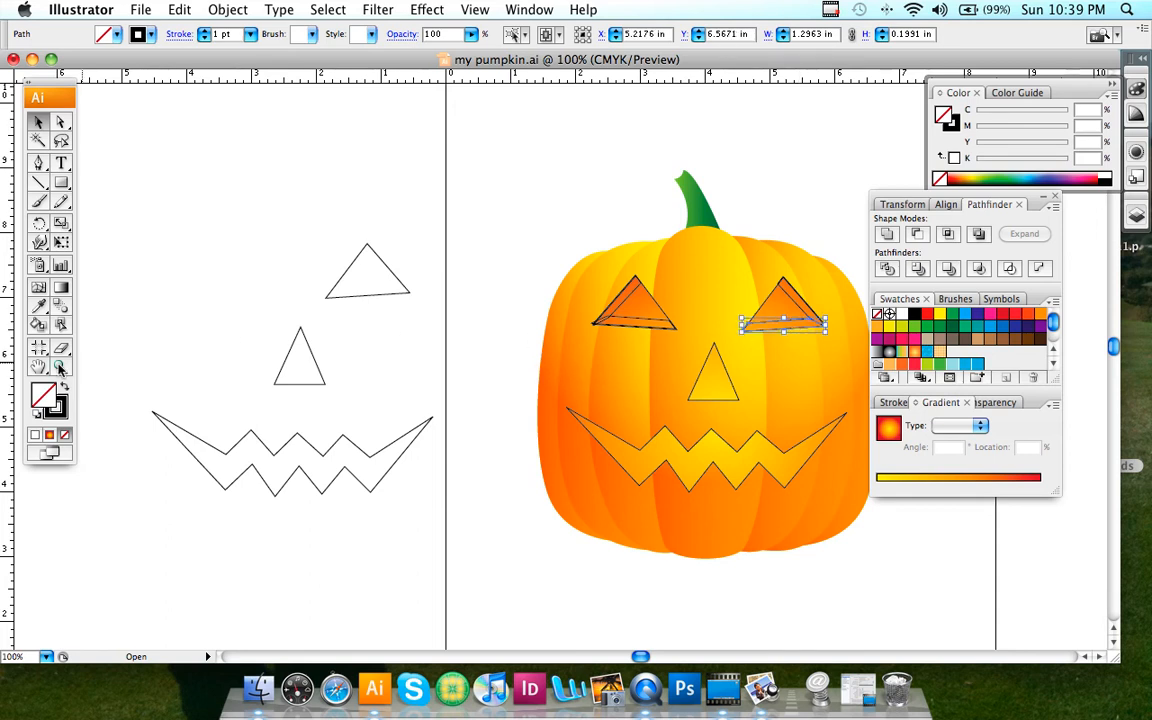
Fill the right eye's bottom edge piece with a linear yellow-to-orange gradient, removing the red stop and placing the orange stop at 100%
click(60, 368)
click(800, 311)
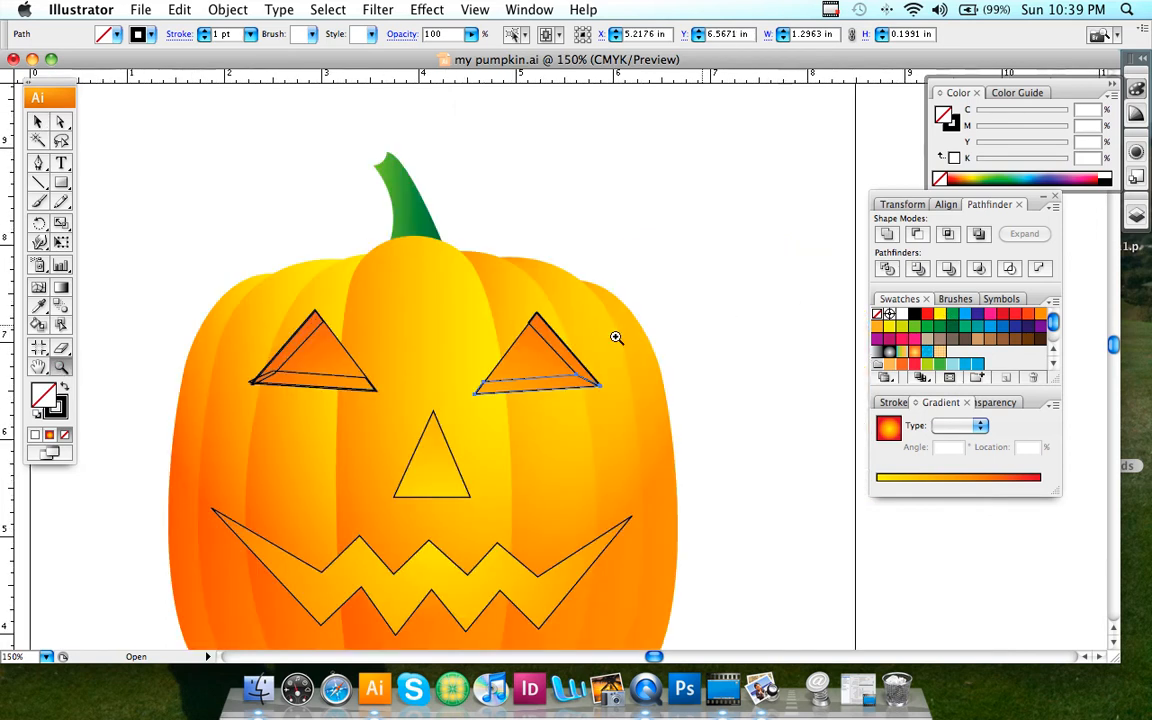
click(524, 362)
click(523, 362)
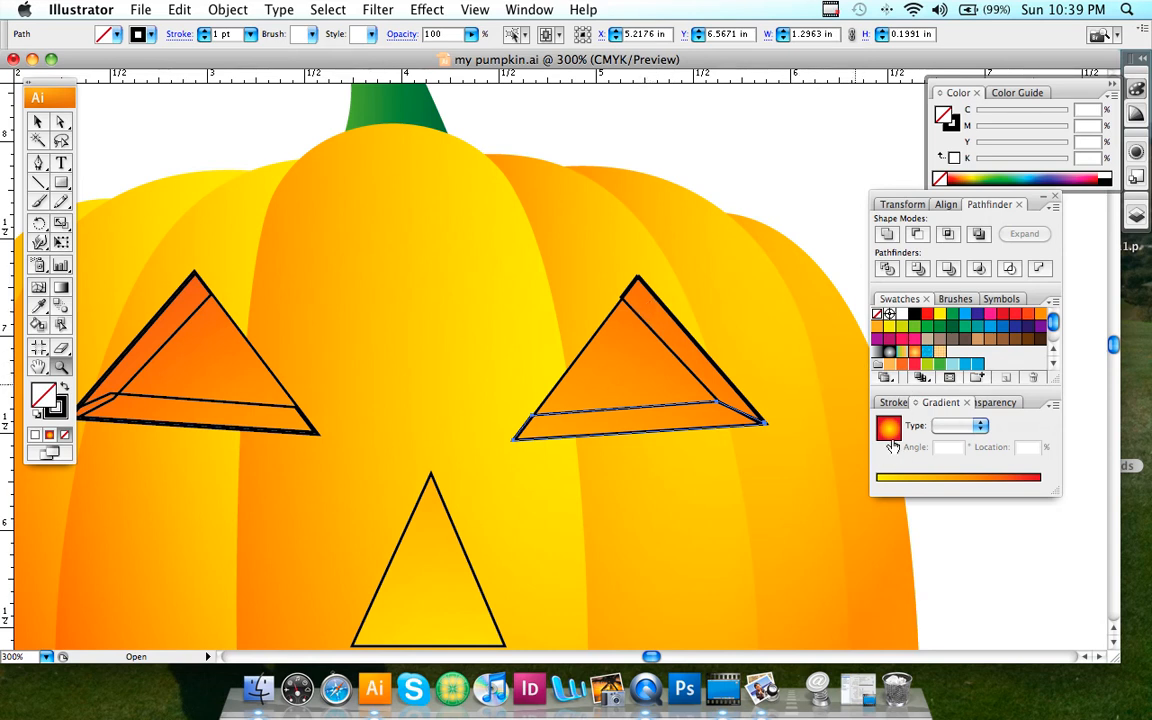
click(984, 480)
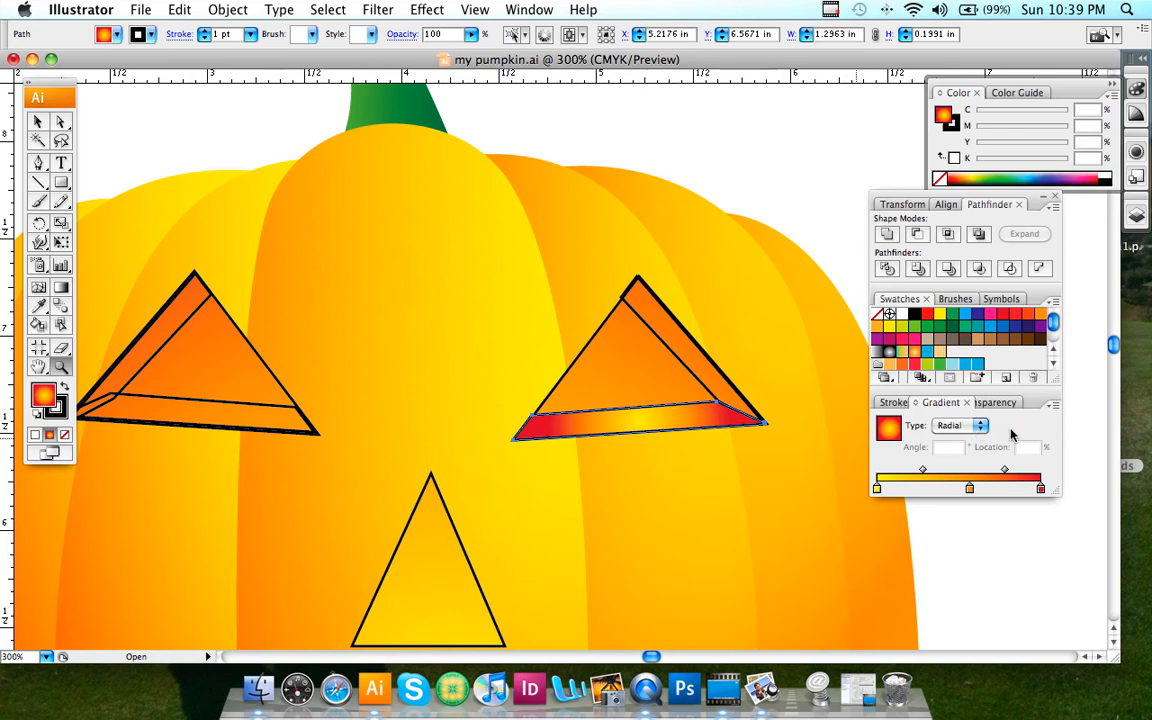
click(979, 427)
click(950, 436)
mouse_move(1040, 490)
mouse_down()
mouse_move(1041, 514)
mouse_move(1040, 490)
mouse_up()
click(971, 490)
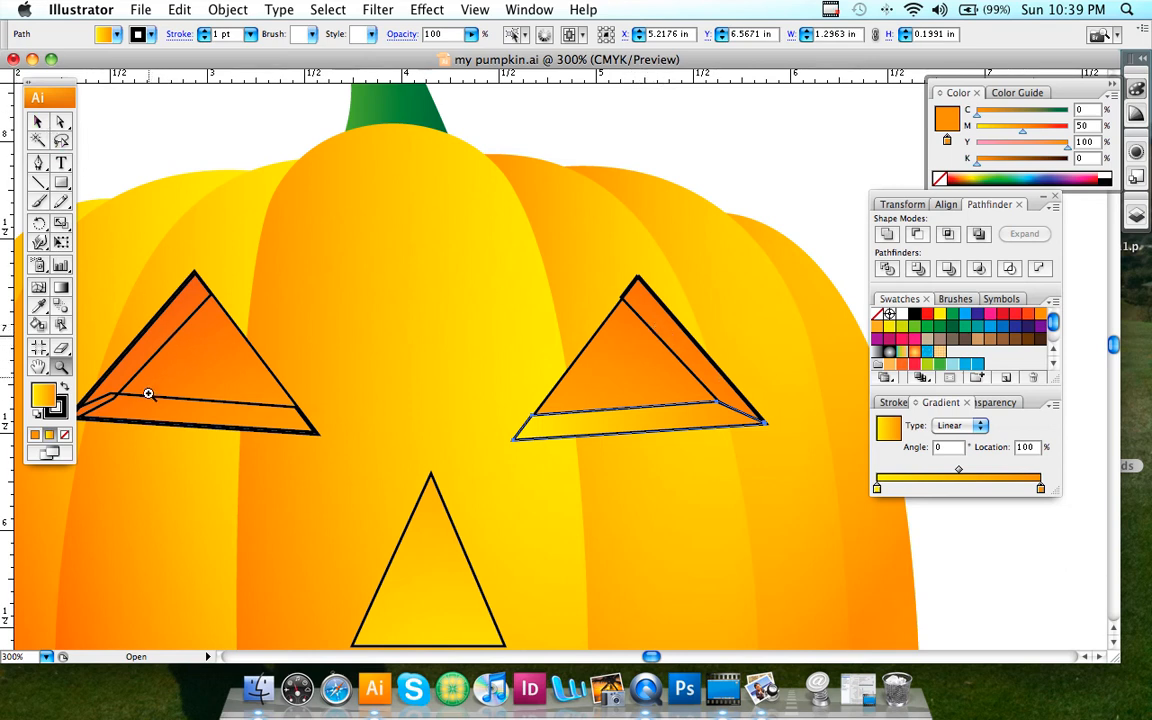
Fill the right eye's slanted edge piece with the same linear yellow-to-orange gradient
click(38, 121)
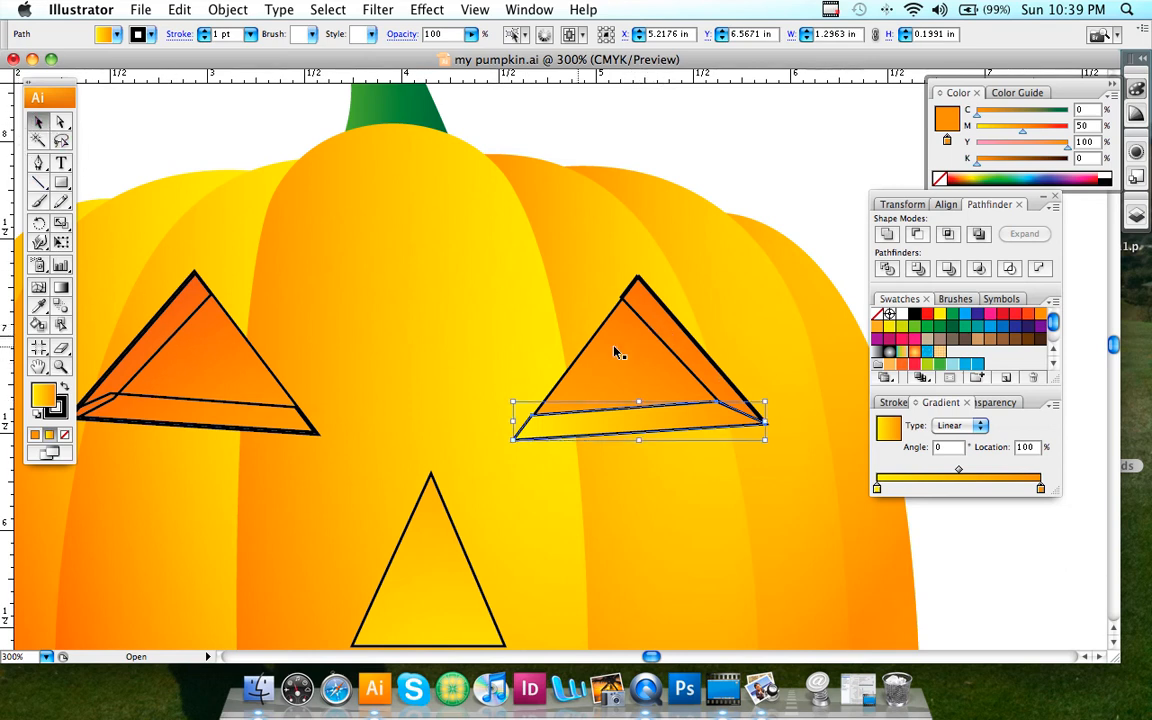
click(658, 334)
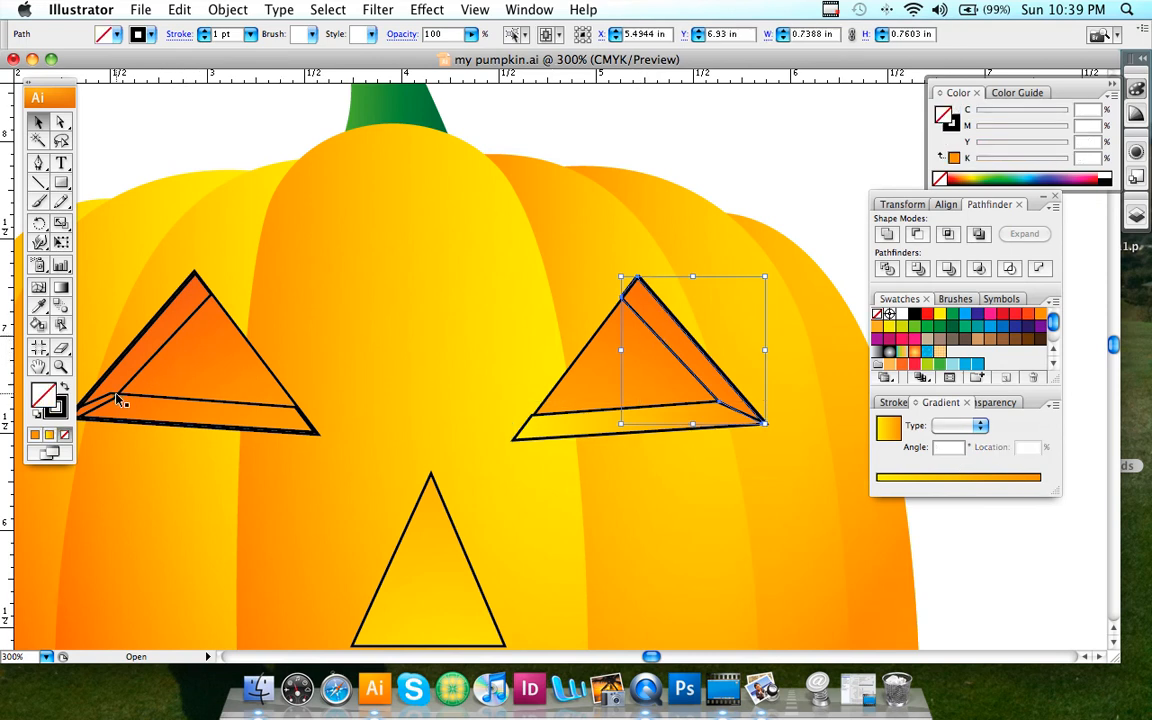
click(49, 437)
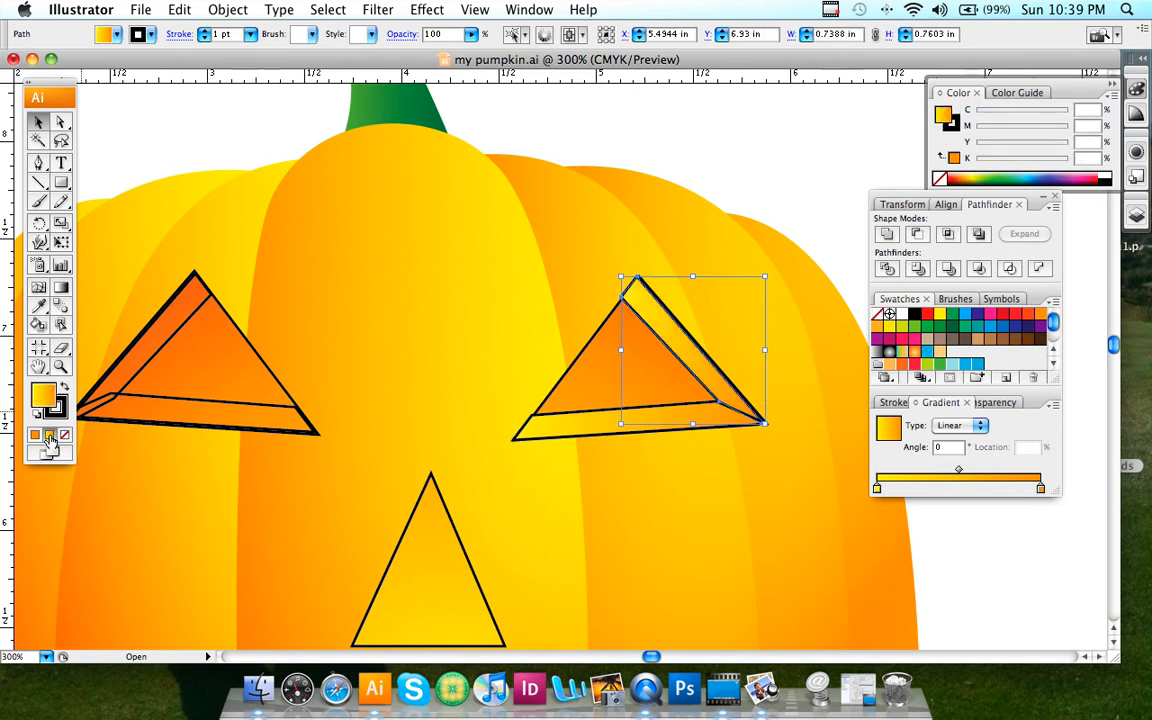
Sample the linear yellow-to-orange gradient onto the left eye's bottom edge piece with the Eyedropper
click(150, 408)
click(160, 400)
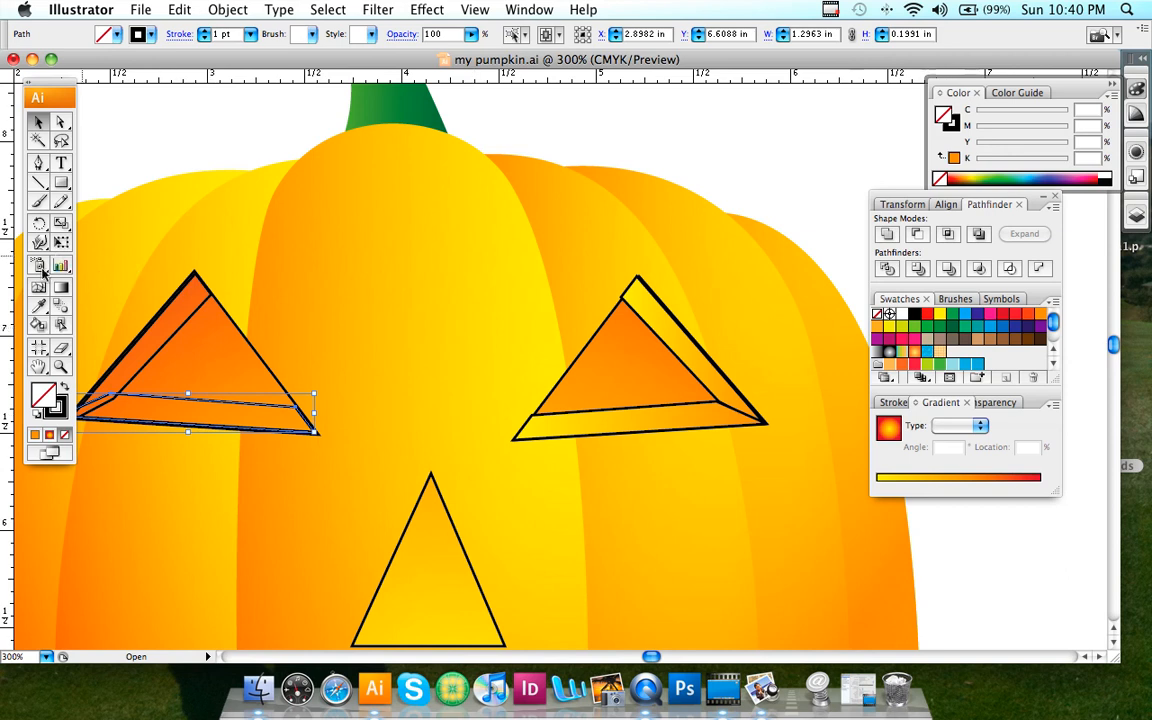
key(i)
click(563, 388)
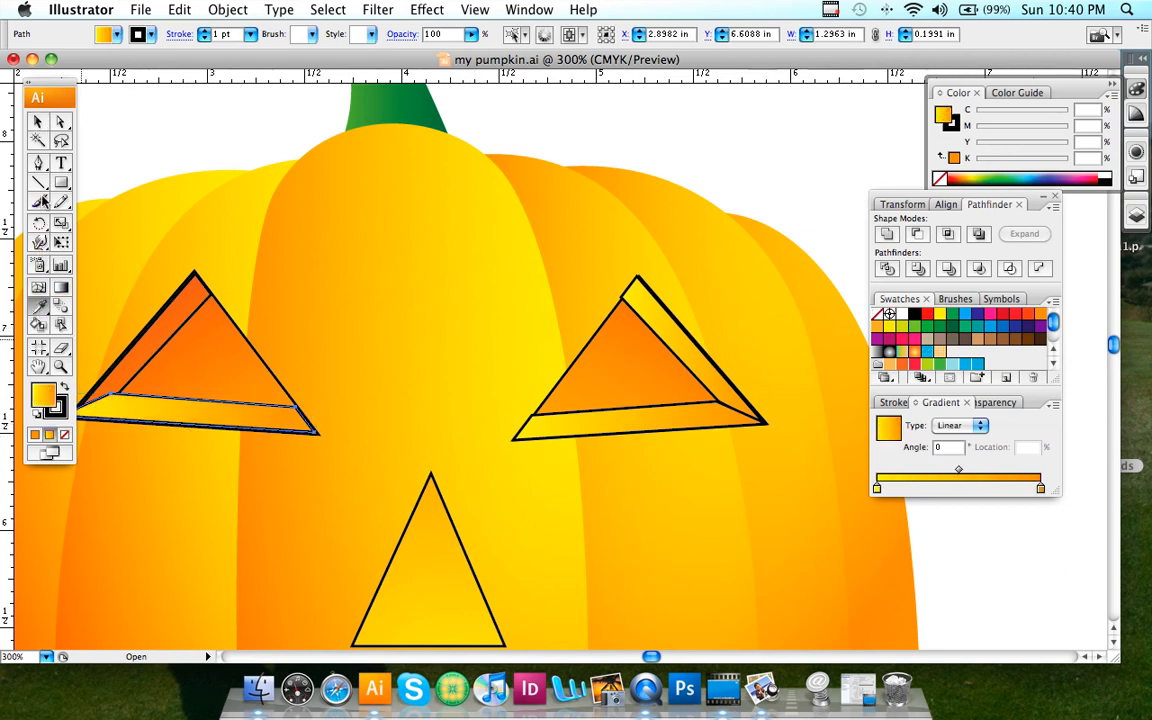
Sample the bottom edge piece's gradient onto the whole left eye triangle, and undo that change
click(38, 121)
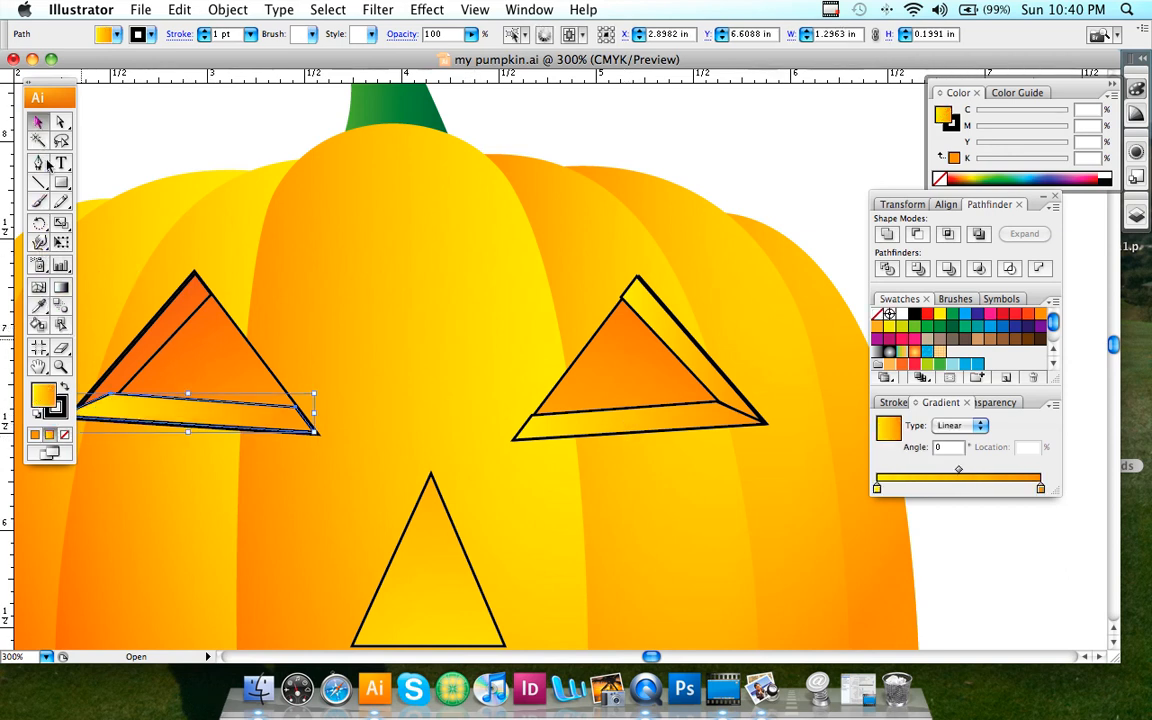
click(173, 323)
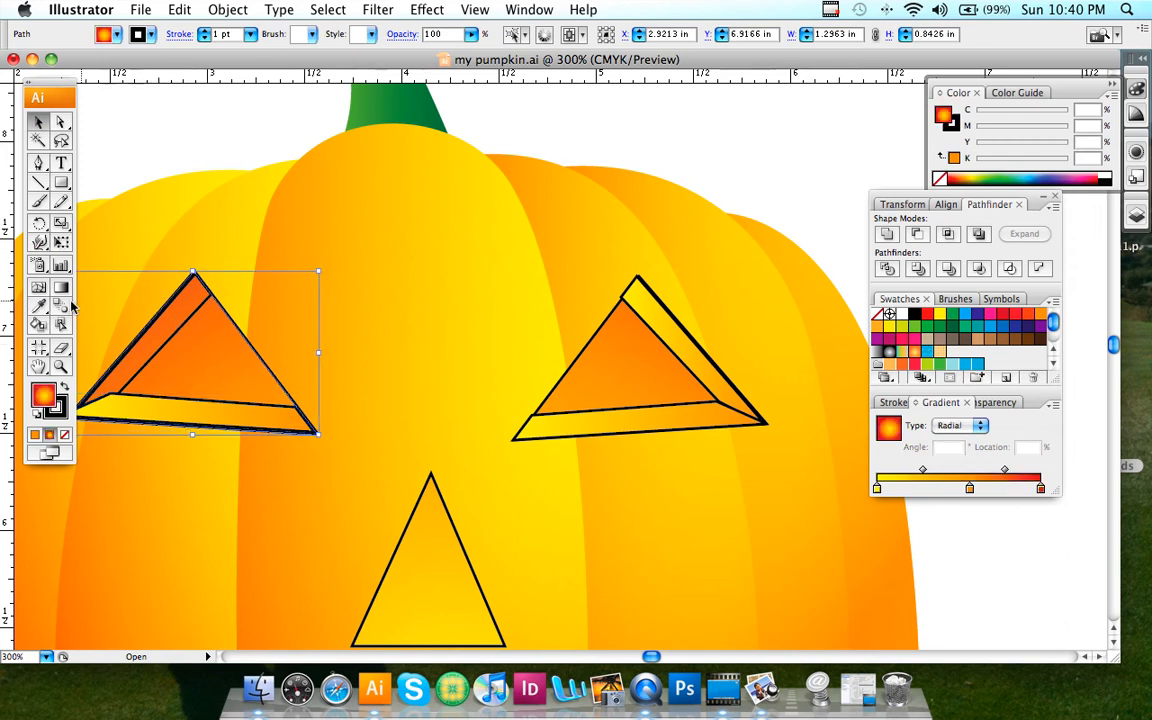
click(38, 306)
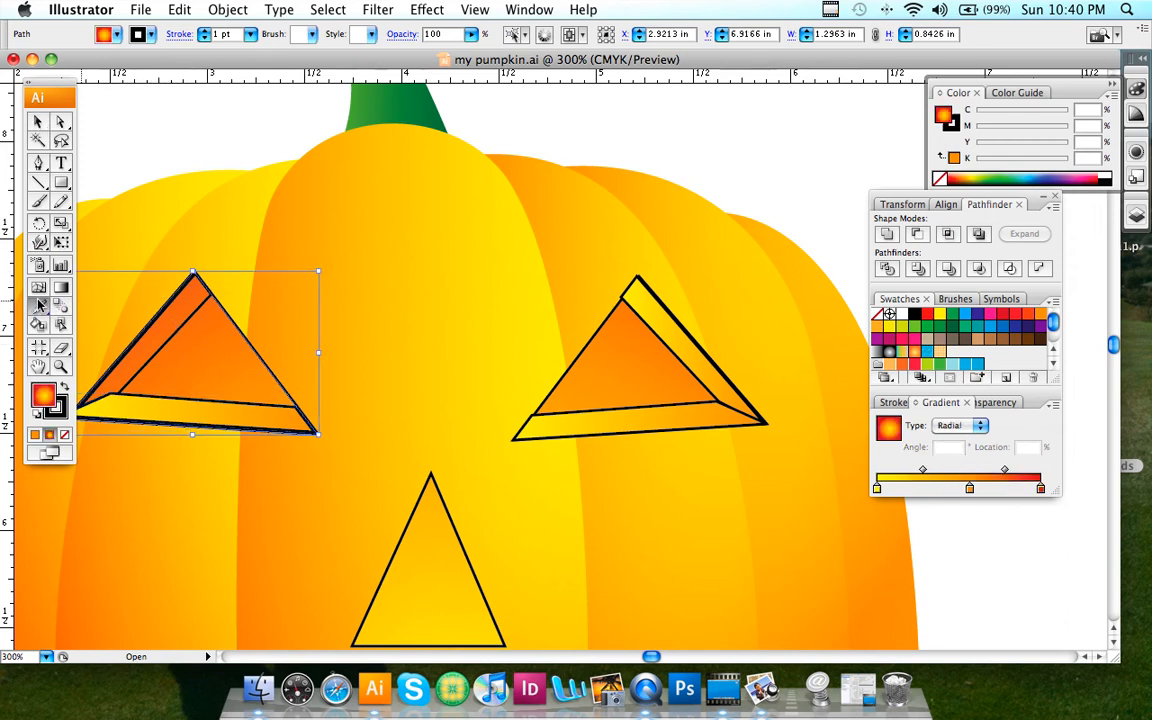
click(146, 403)
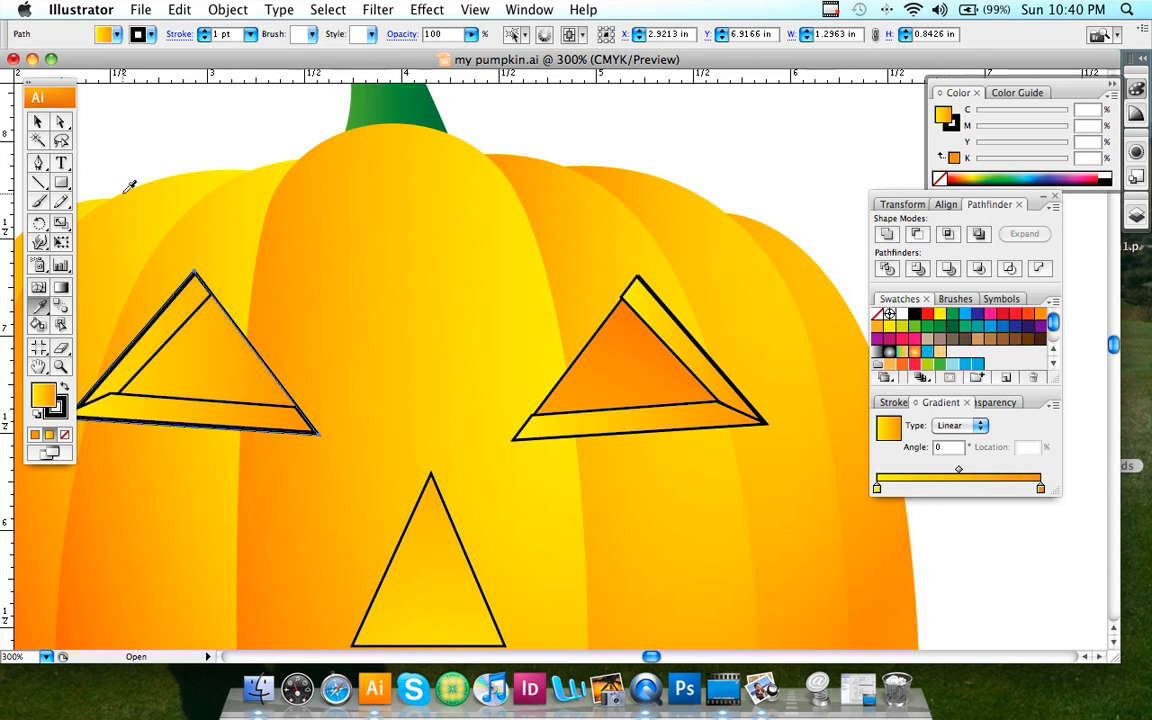
click(172, 12)
click(200, 31)
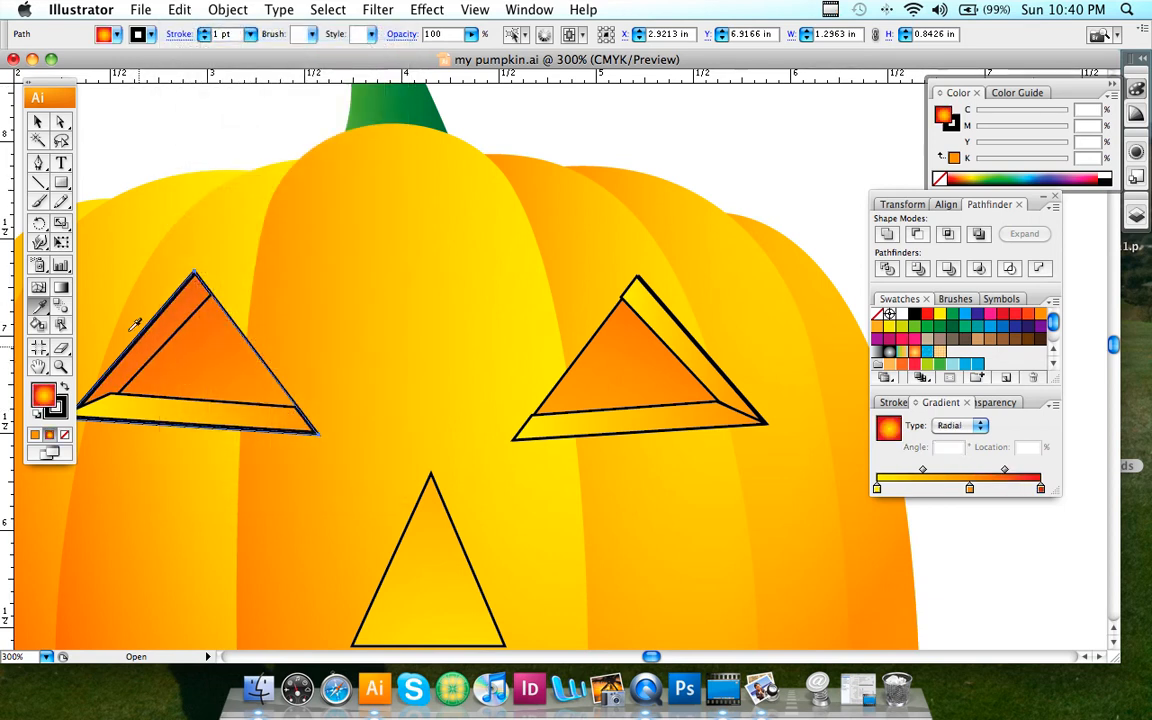
Sample the bottom edge piece's linear yellow-to-orange gradient onto the left eye's slanted edge piece with the Eyedropper
click(38, 121)
click(169, 301)
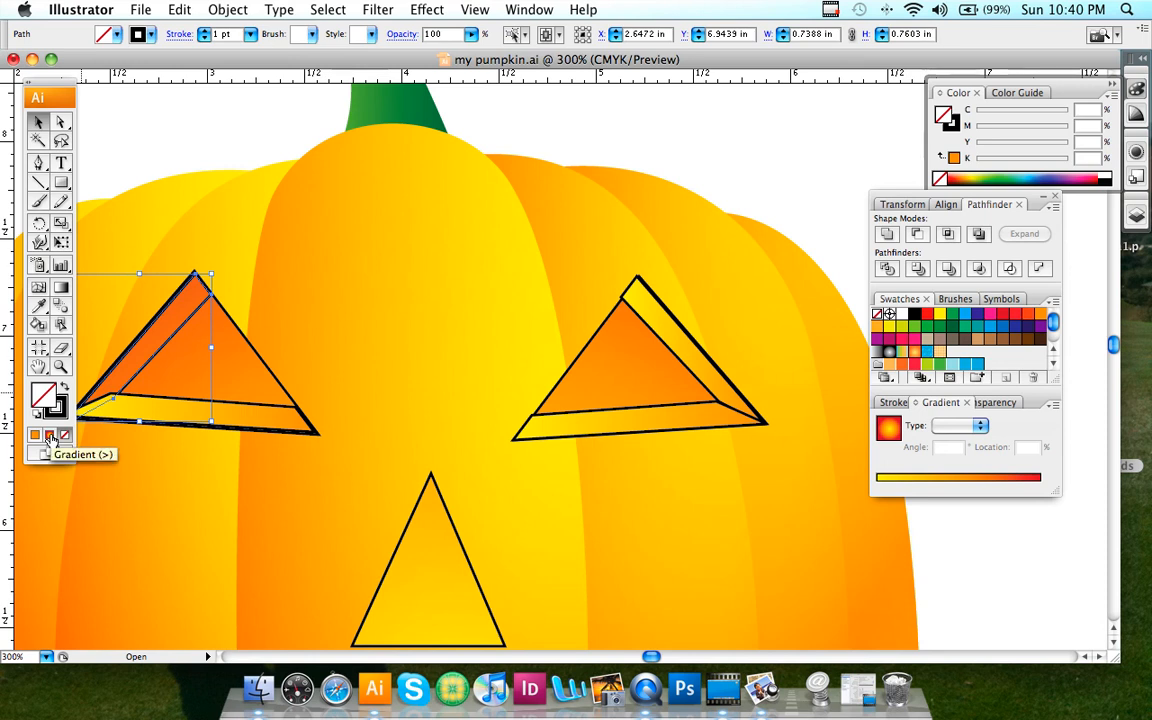
click(38, 306)
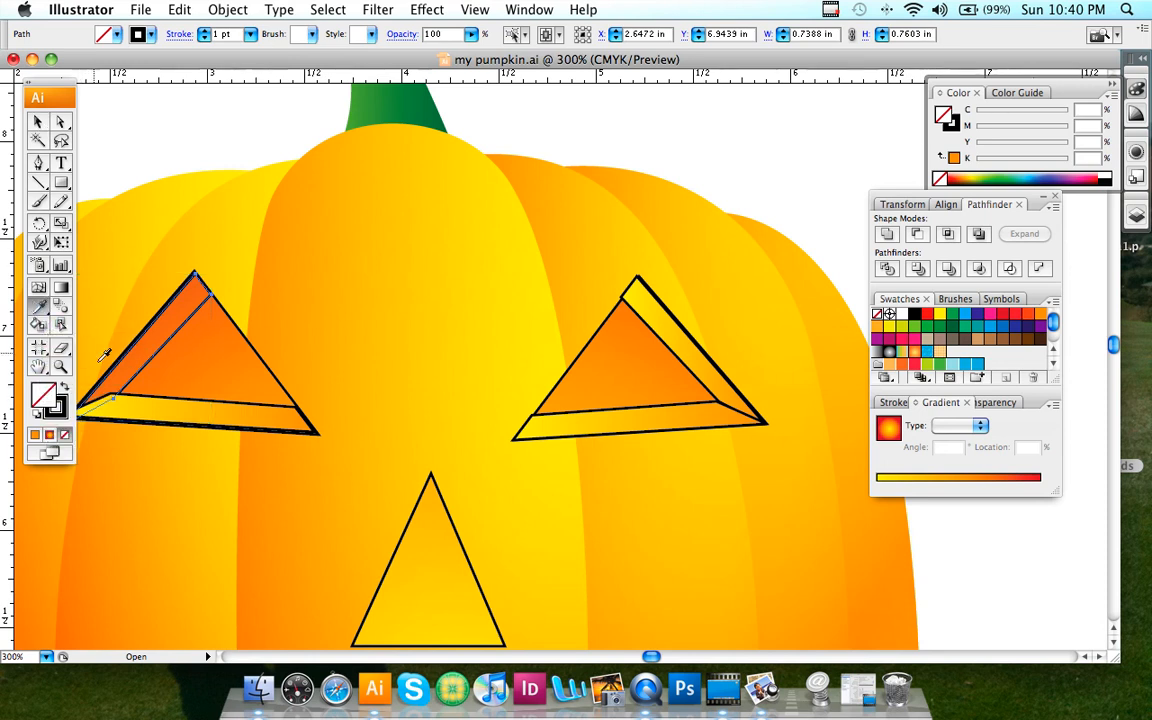
click(153, 405)
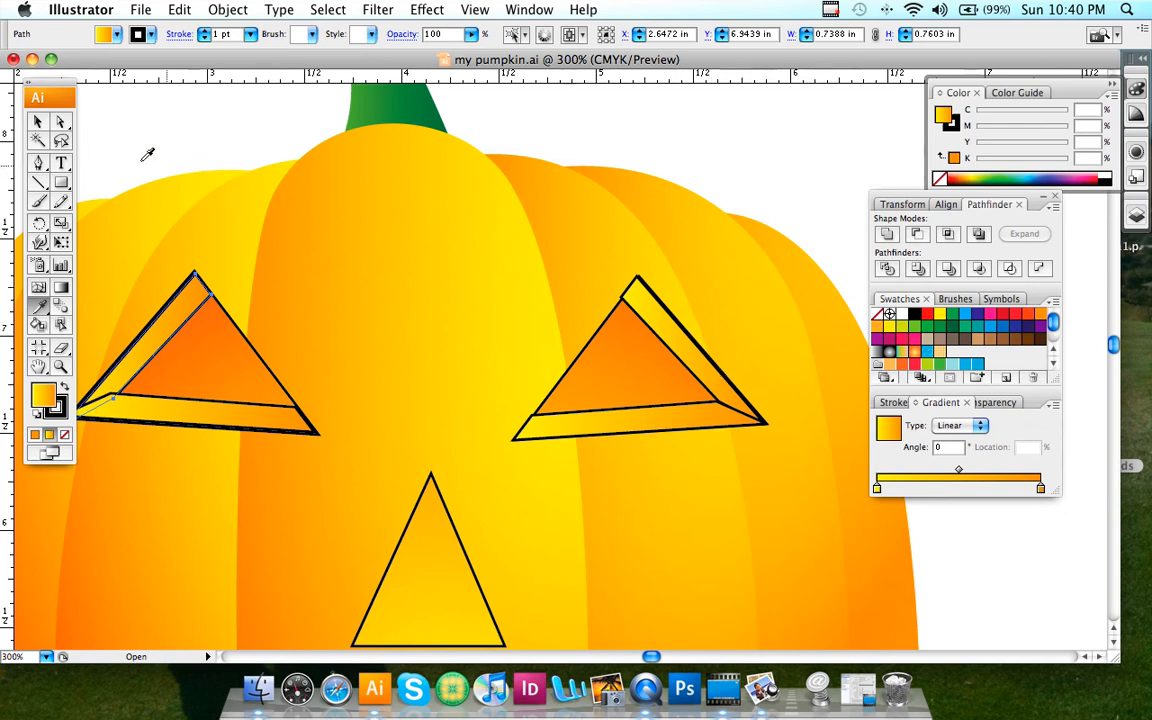
Remove the stroke from the right eye's slanted edge piece, its bottom edge piece and the eye triangle behind them
click(38, 121)
click(639, 320)
click(60, 414)
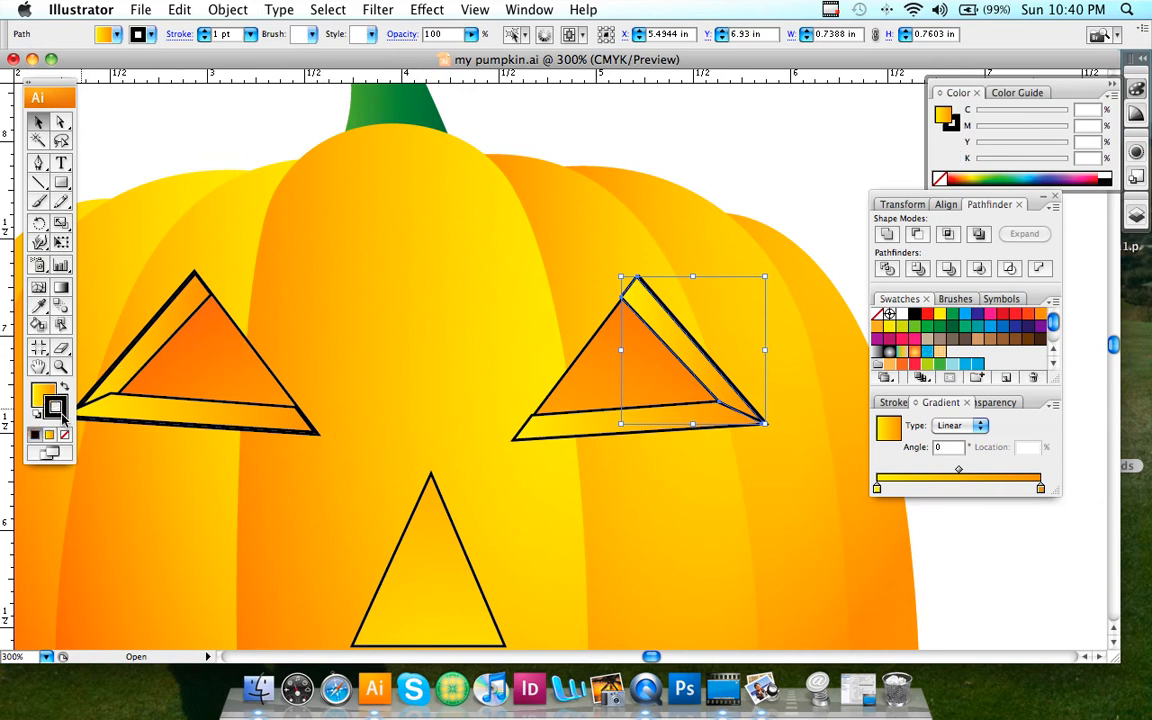
key(slash)
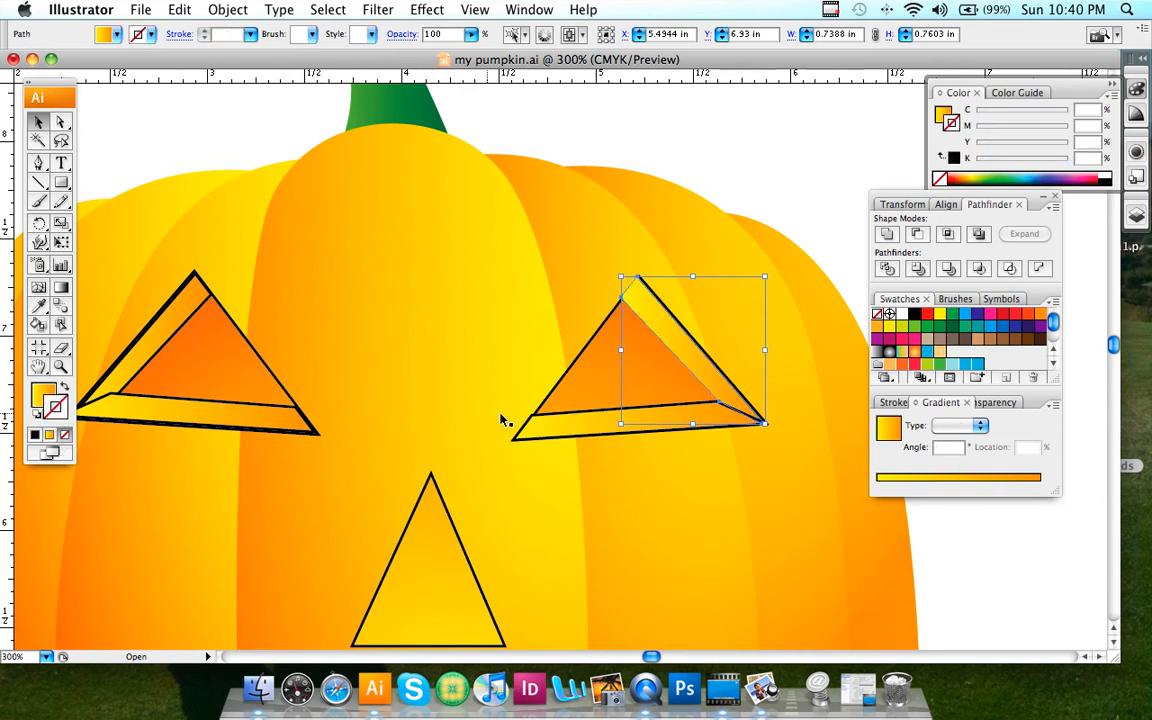
click(545, 432)
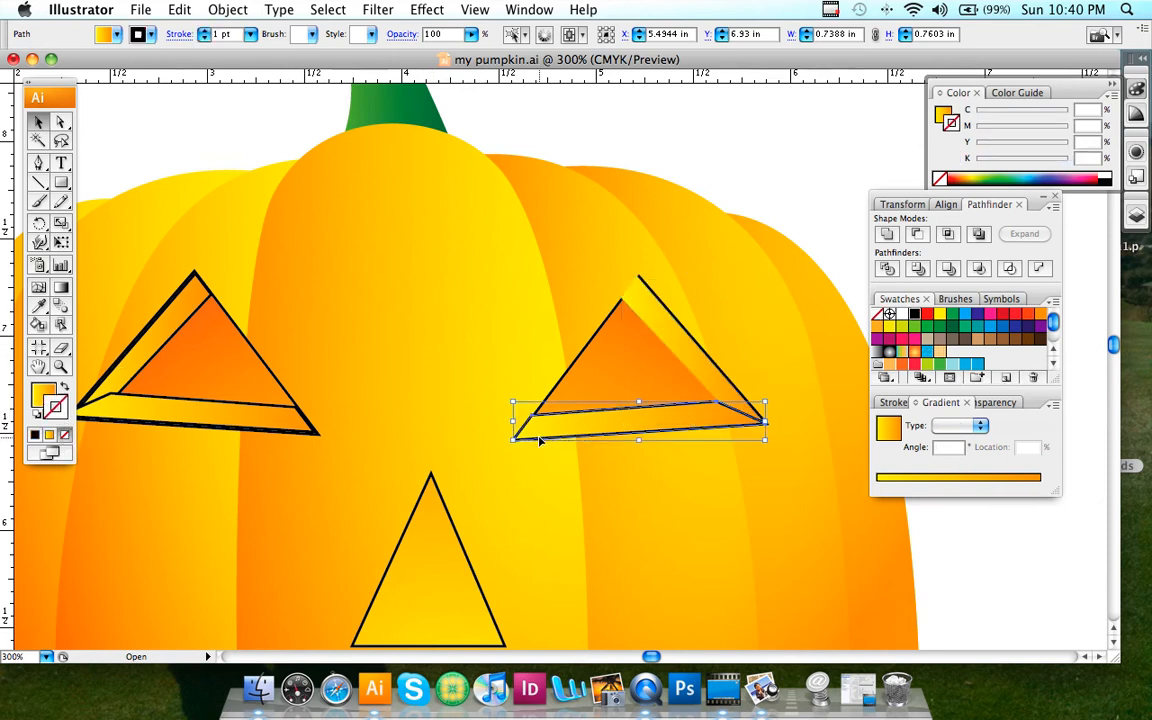
click(64, 435)
click(560, 385)
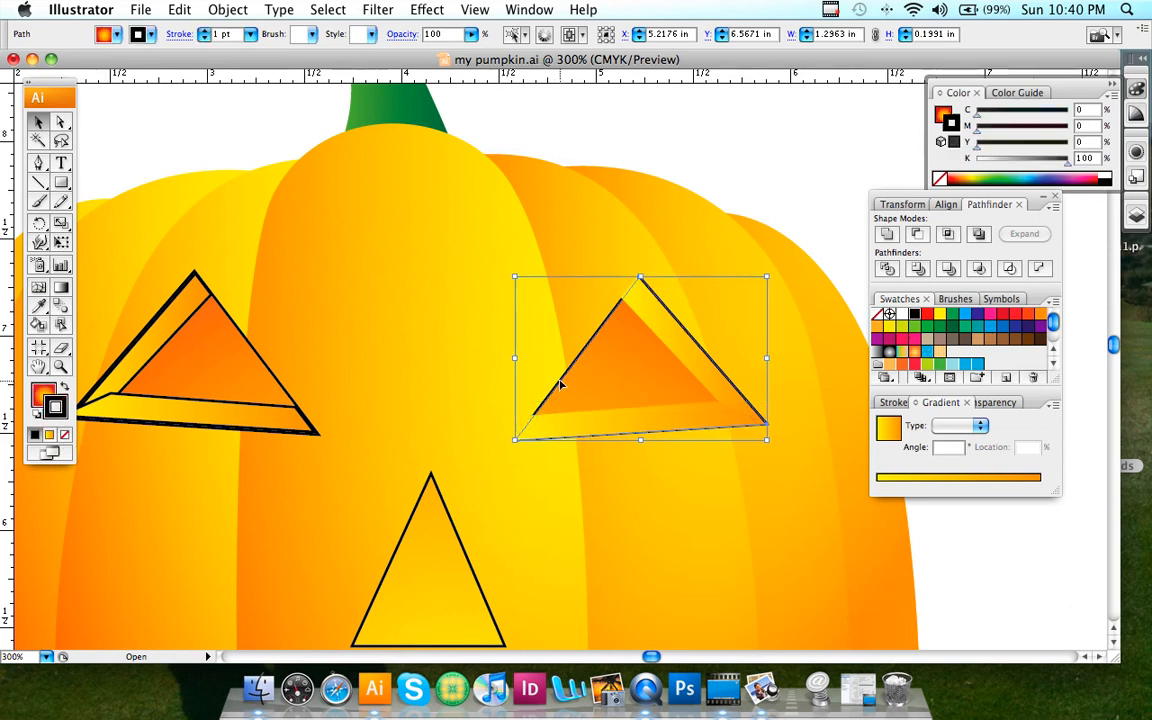
click(64, 435)
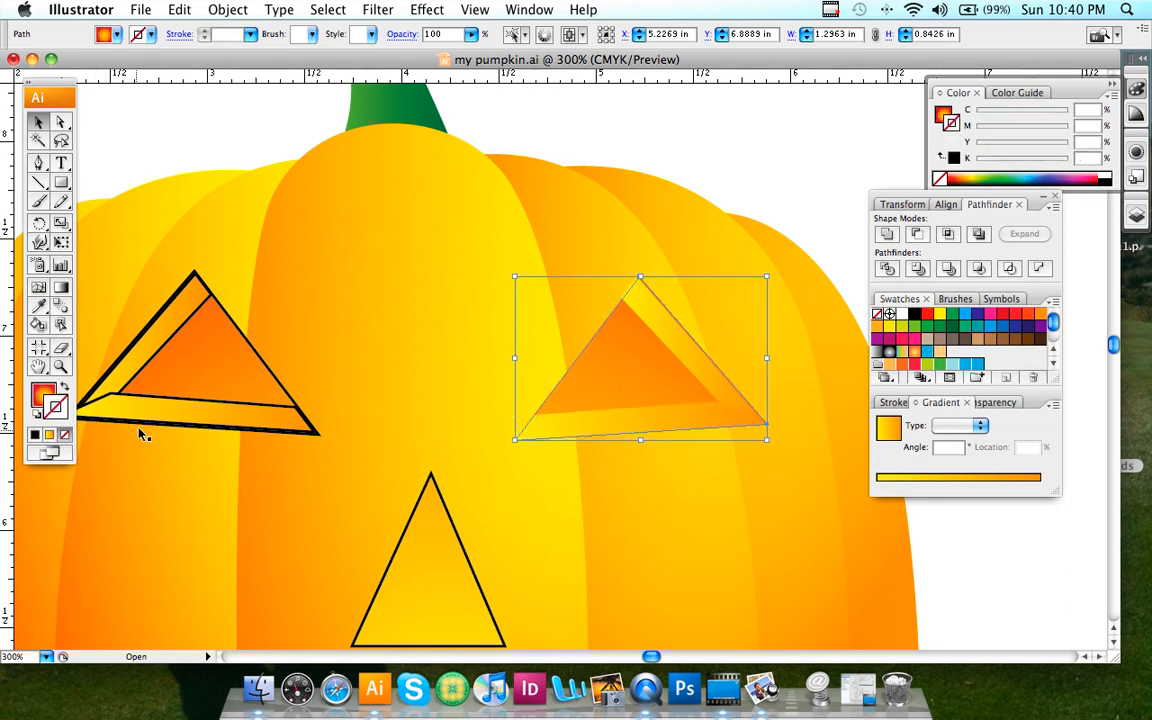
Remove the stroke from the left eye triangle, its bottom edge piece and its slanted edge piece
click(130, 427)
click(64, 435)
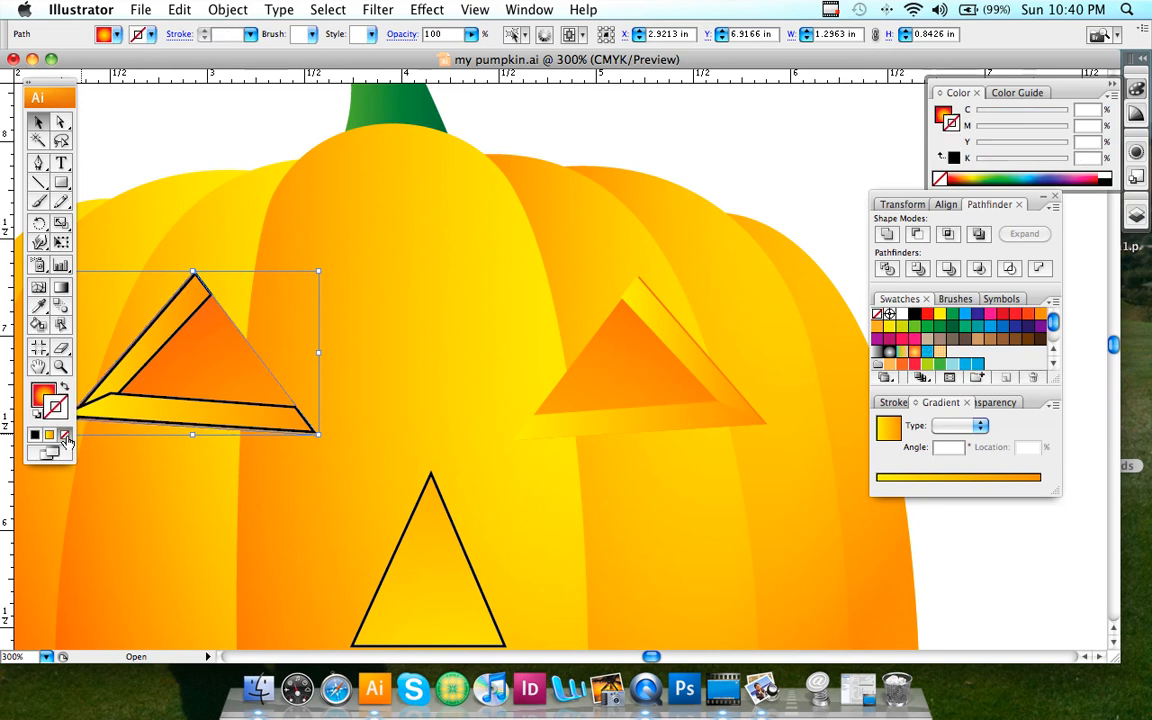
click(118, 405)
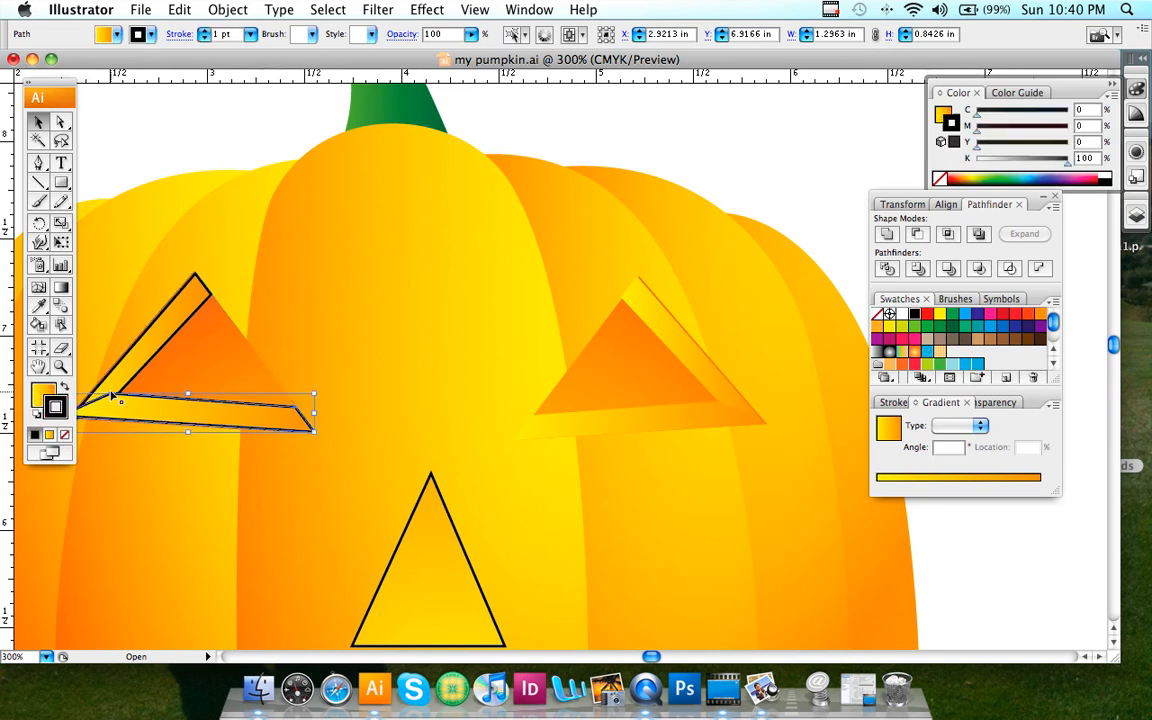
click(64, 435)
click(135, 340)
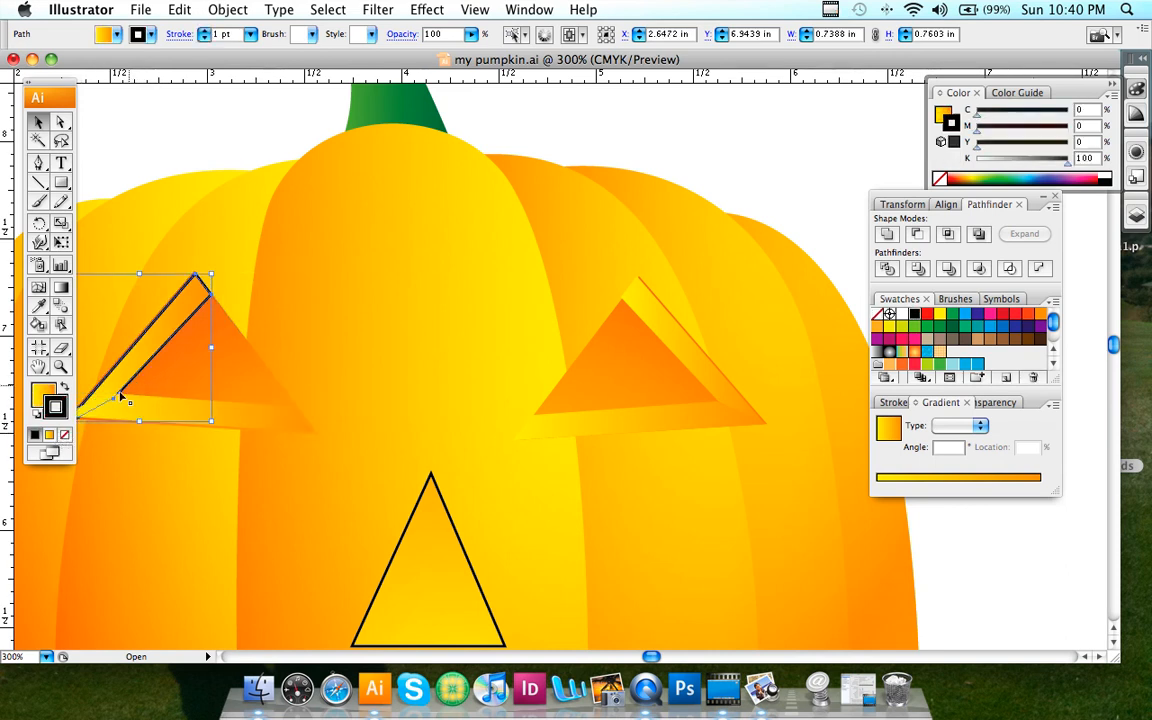
click(66, 435)
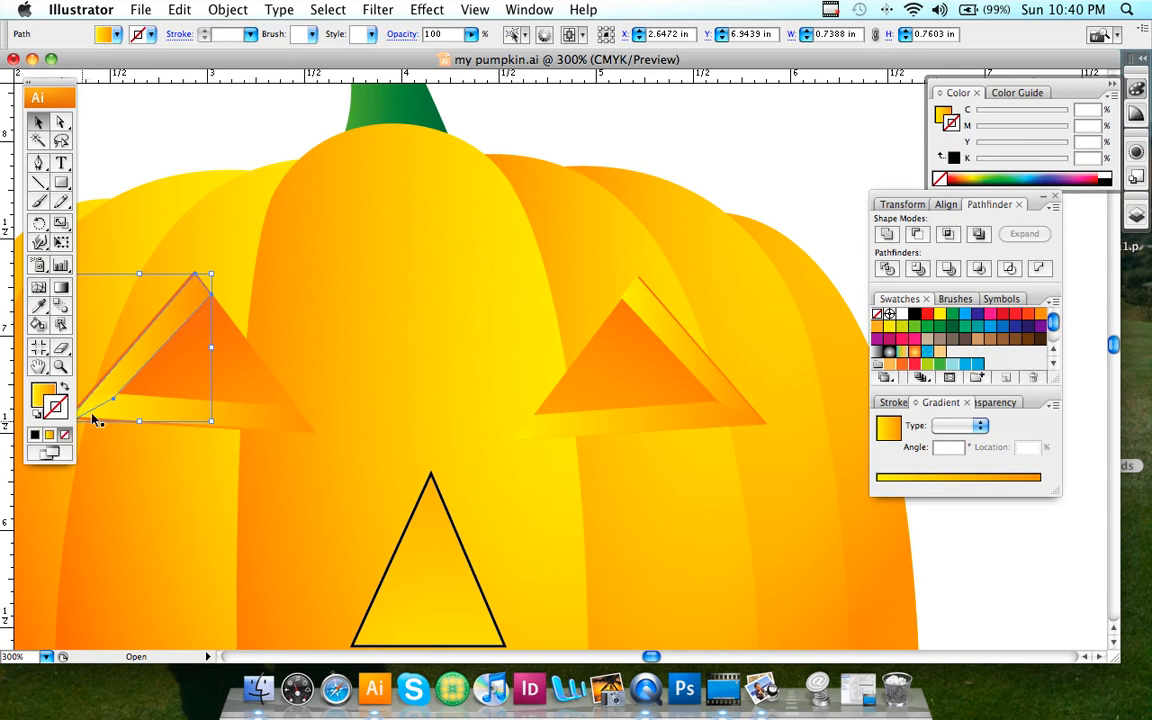
Nudge the left eye's slanted and bottom edge pieces with the Direct Selection tool to line them up with the eye
click(57, 122)
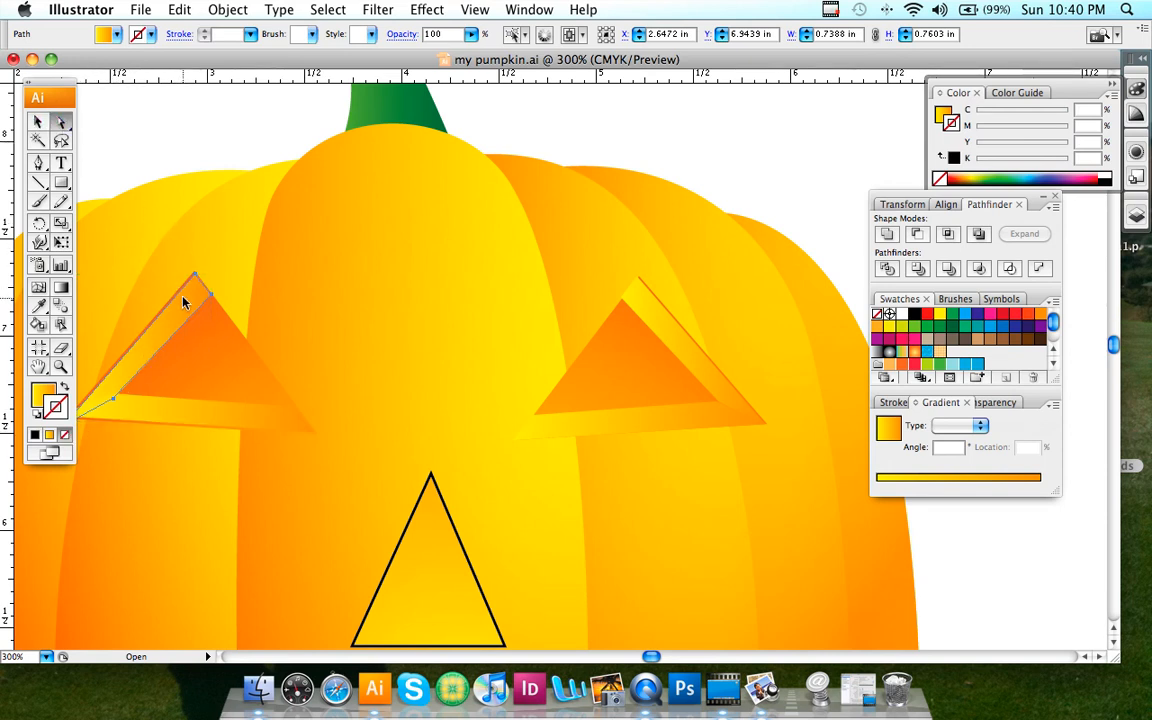
drag(182, 297, 182, 300)
click(165, 409)
drag(165, 409, 166, 411)
scroll(140, 348, left, 2)
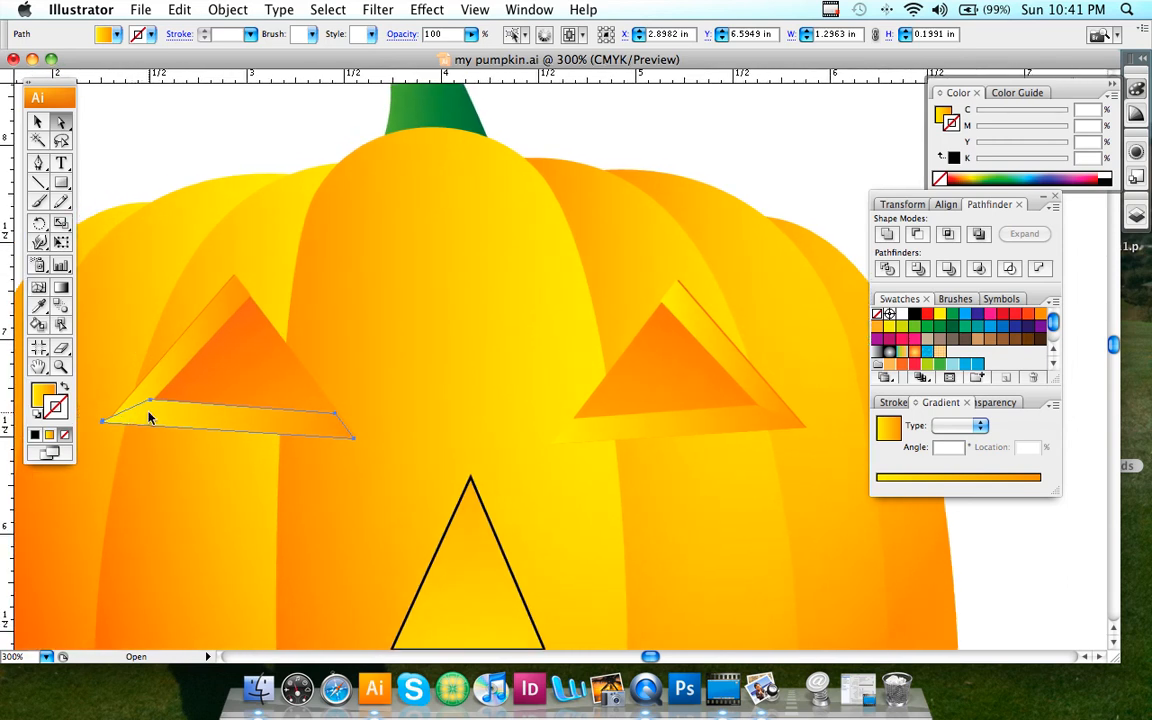
drag(149, 418, 154, 417)
Shift the left eye's slanted edge piece slightly outward and adjust the bottom piece's inner corner anchor to close the gap between them
click(163, 385)
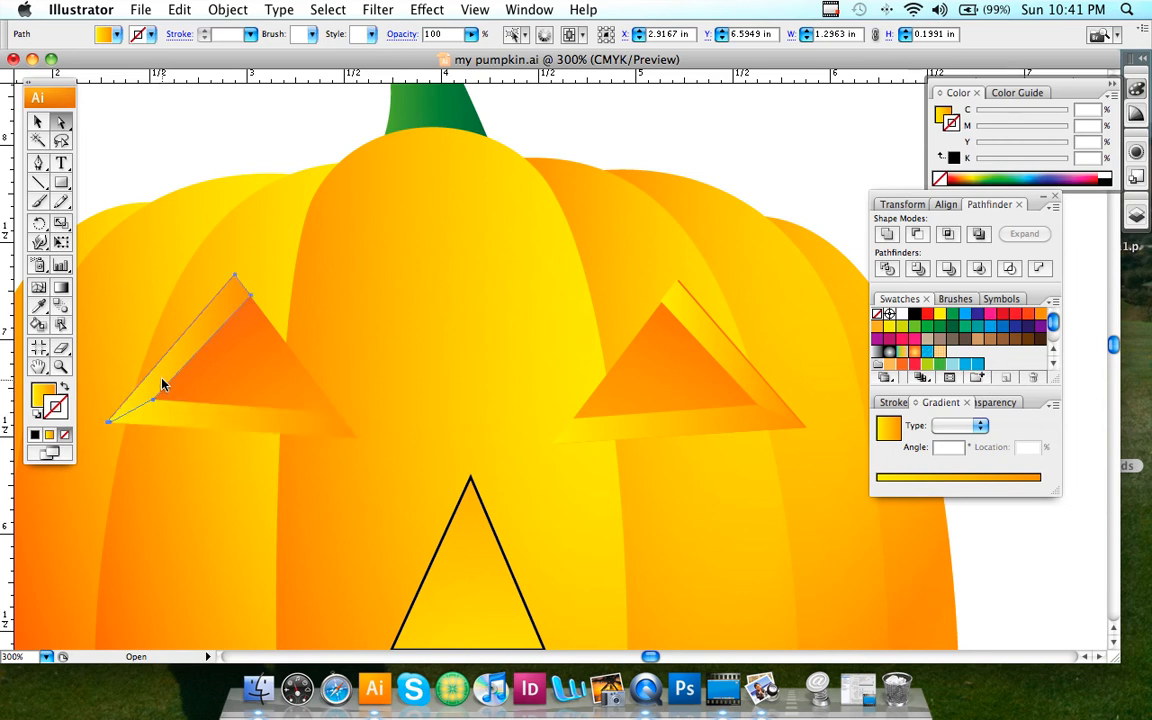
drag(162, 380, 159, 383)
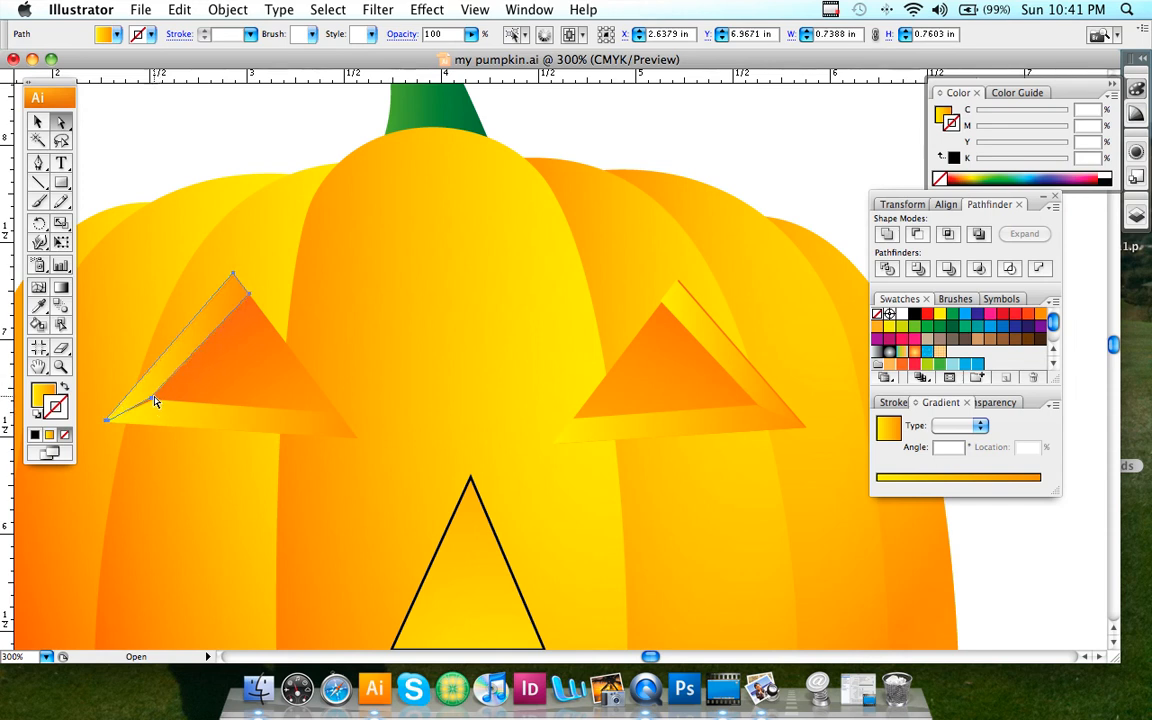
click(156, 404)
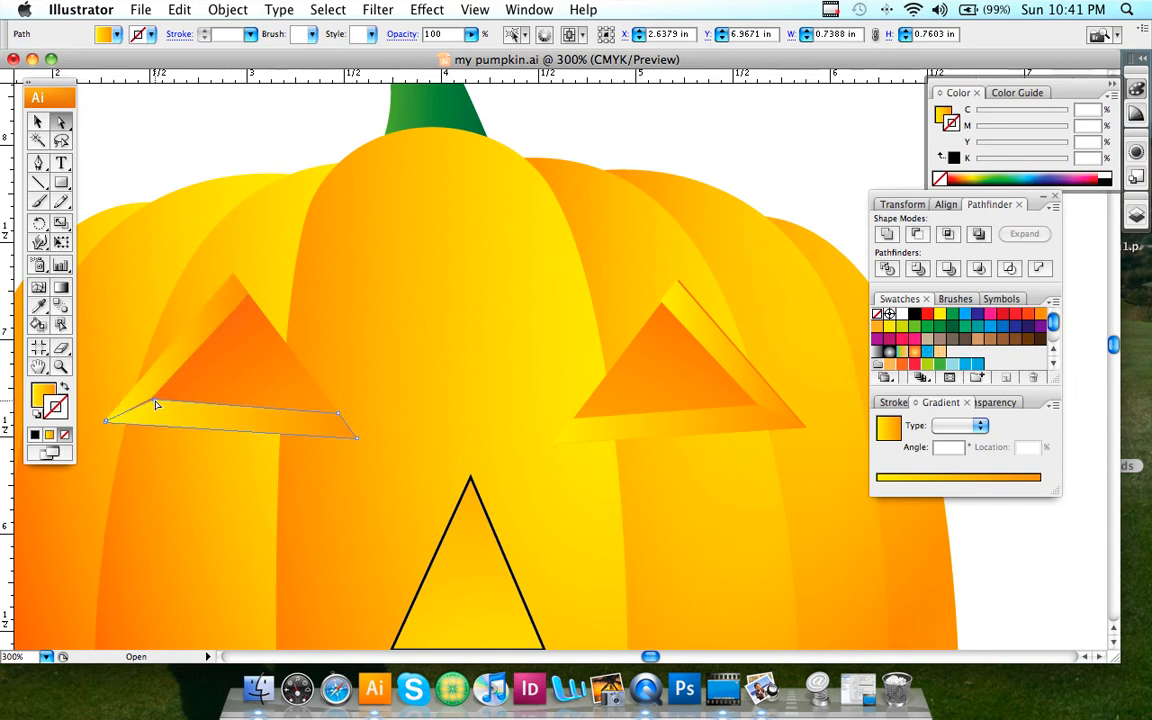
click(158, 446)
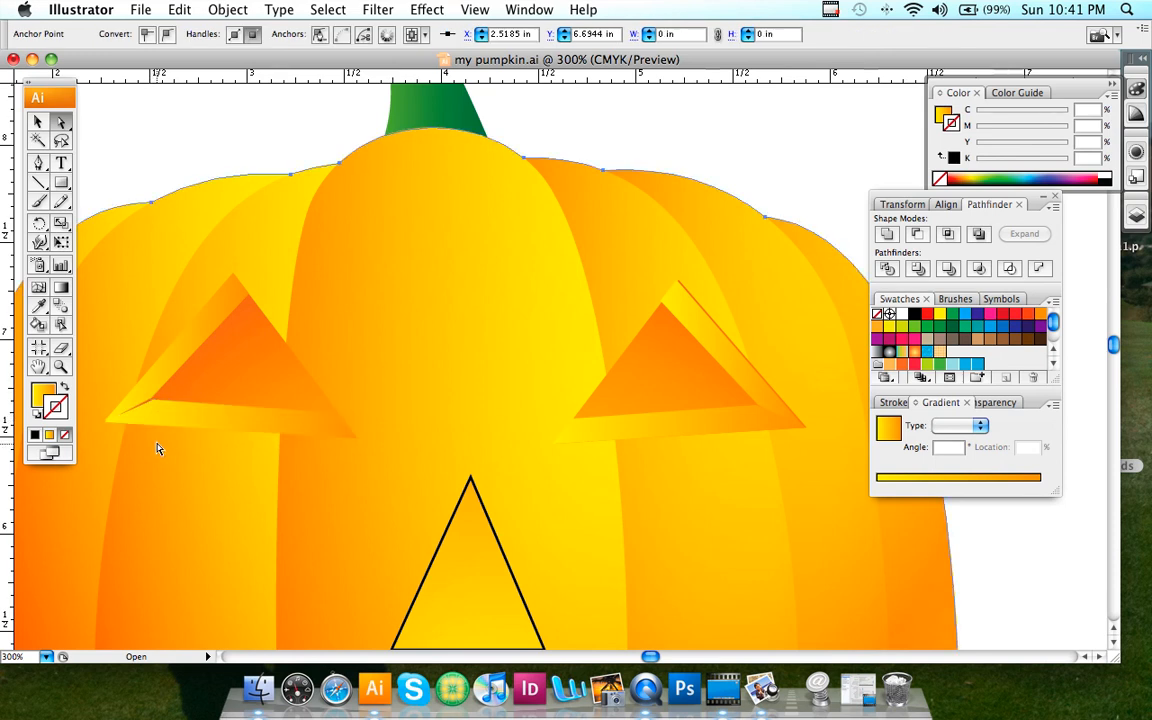
click(153, 402)
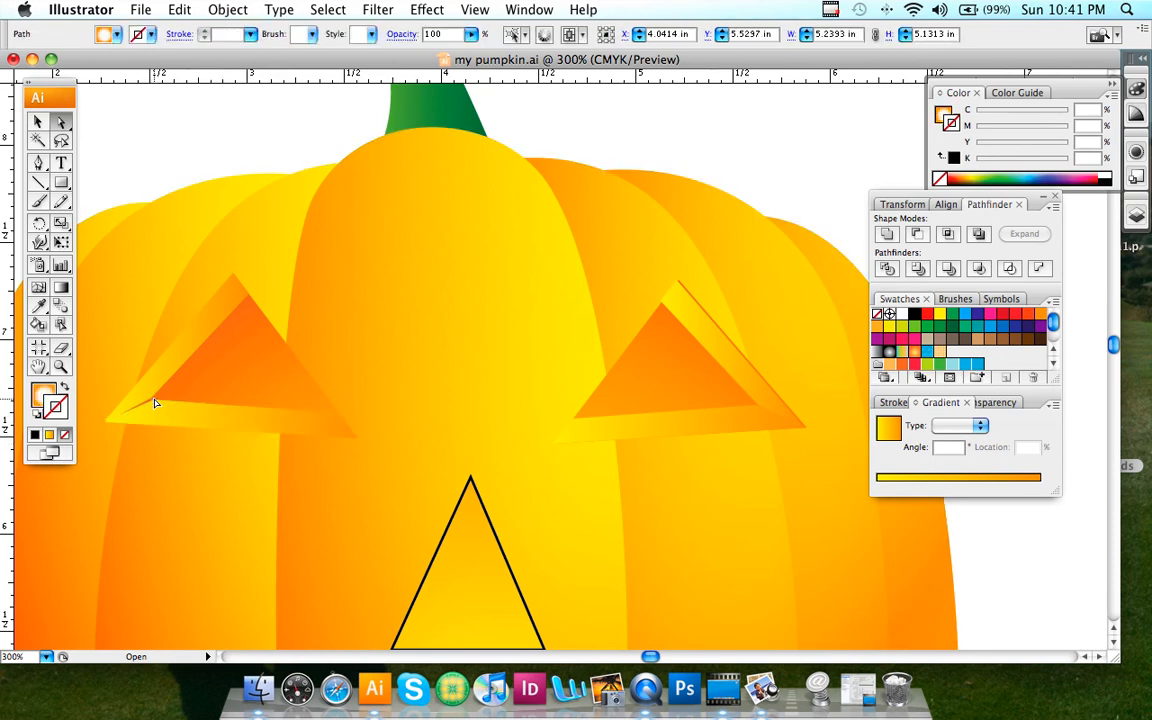
click(179, 461)
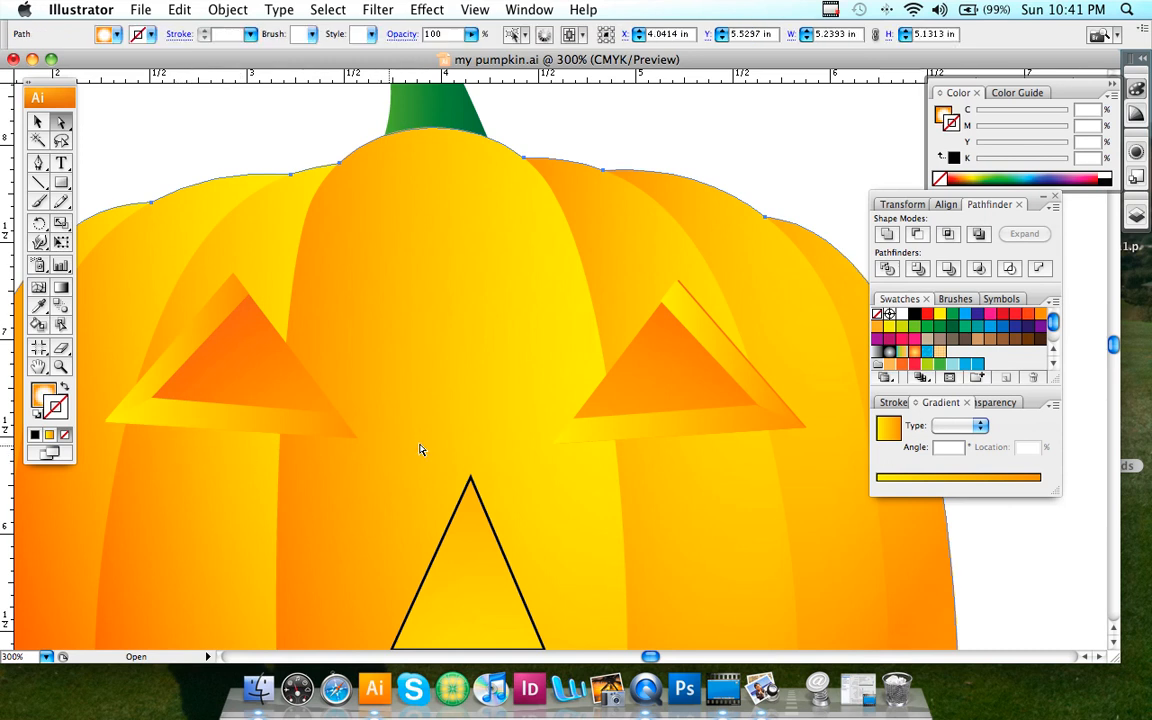
Nudge the right eye's slanted and bottom edge pieces slightly so they cover the triangle's outer edges
click(700, 331)
drag(700, 331, 705, 329)
click(714, 423)
drag(714, 423, 715, 420)
click(706, 462)
Adjust the two anchor points at the nose-side end of the right eye's bottom edge piece to fit the triangle's corner
click(580, 430)
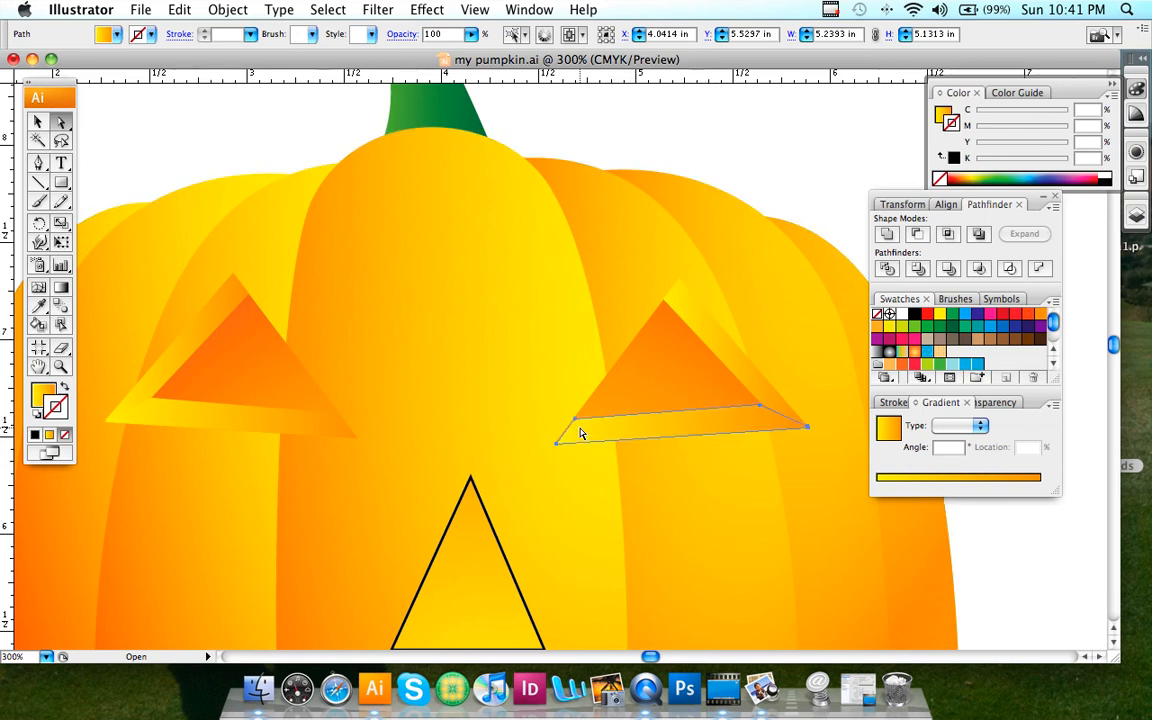
click(581, 445)
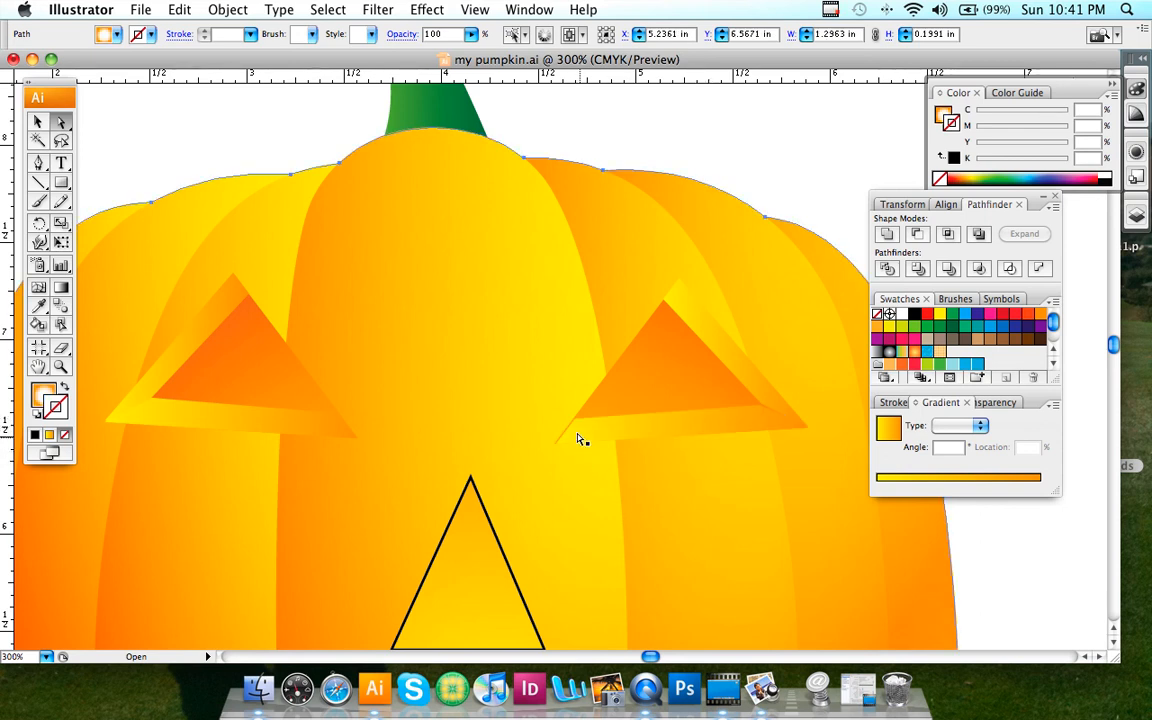
click(575, 423)
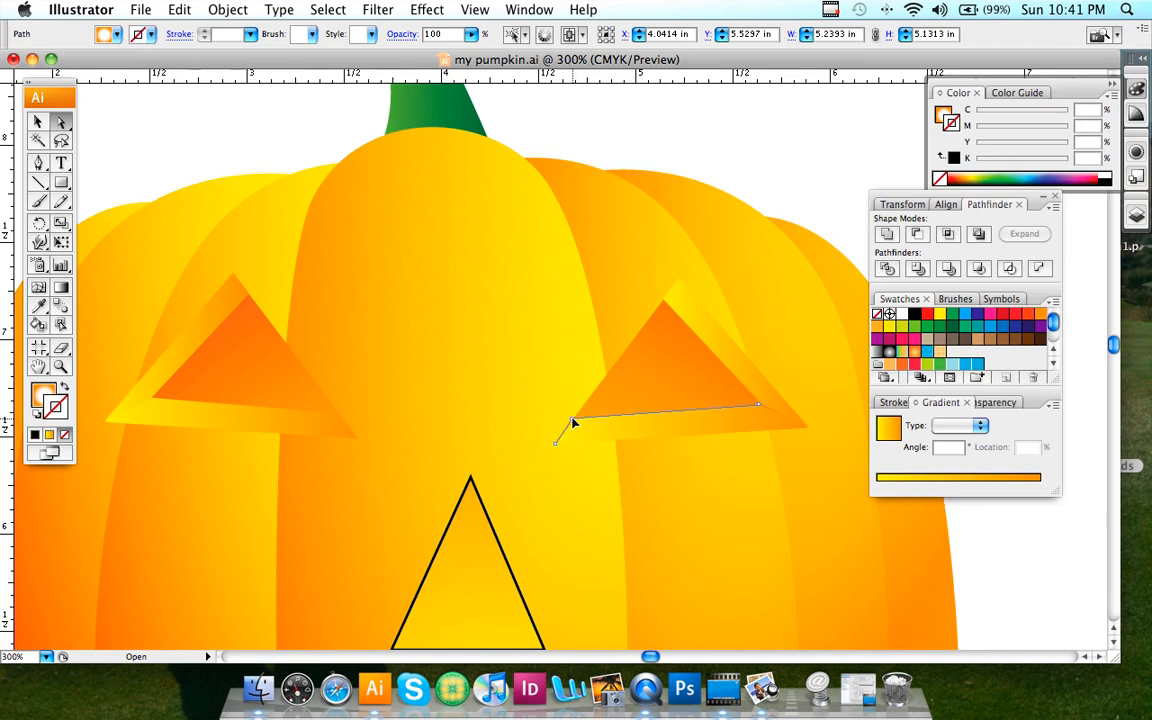
click(558, 443)
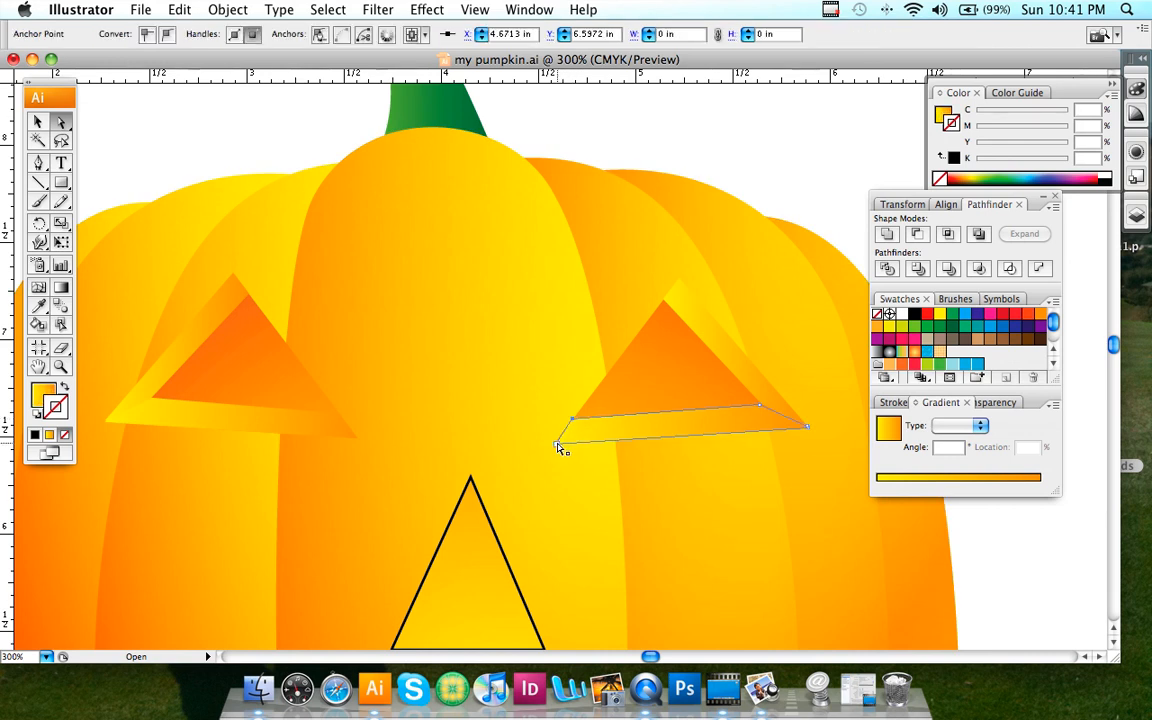
drag(557, 443, 556, 444)
Redirect the right eye's bottom edge gradient from yellow at the outer corner to orange near the nose, then undo an extra upward redirection
click(61, 287)
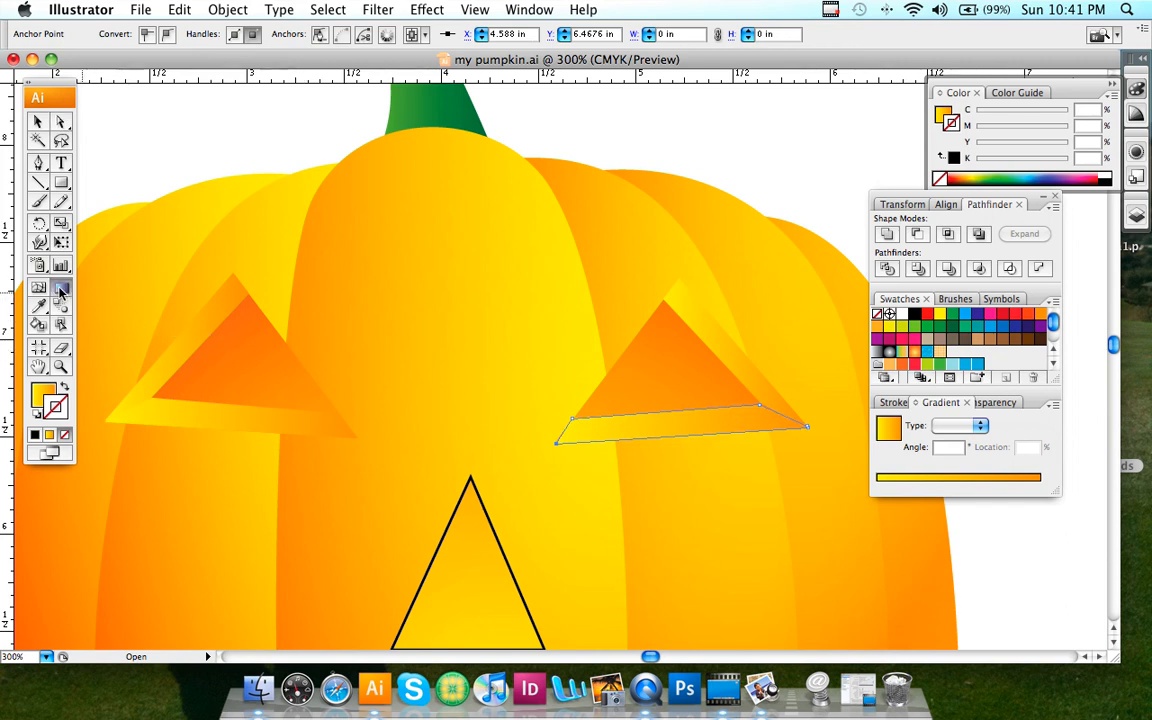
drag(747, 444, 657, 401)
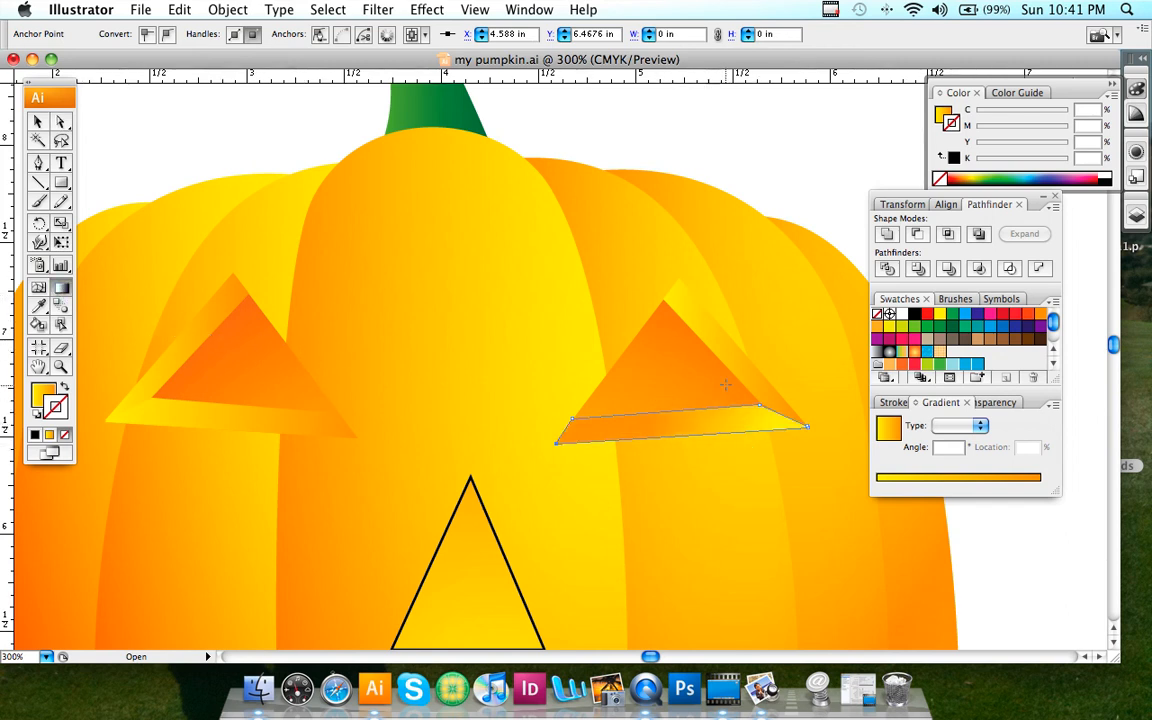
drag(739, 396, 735, 328)
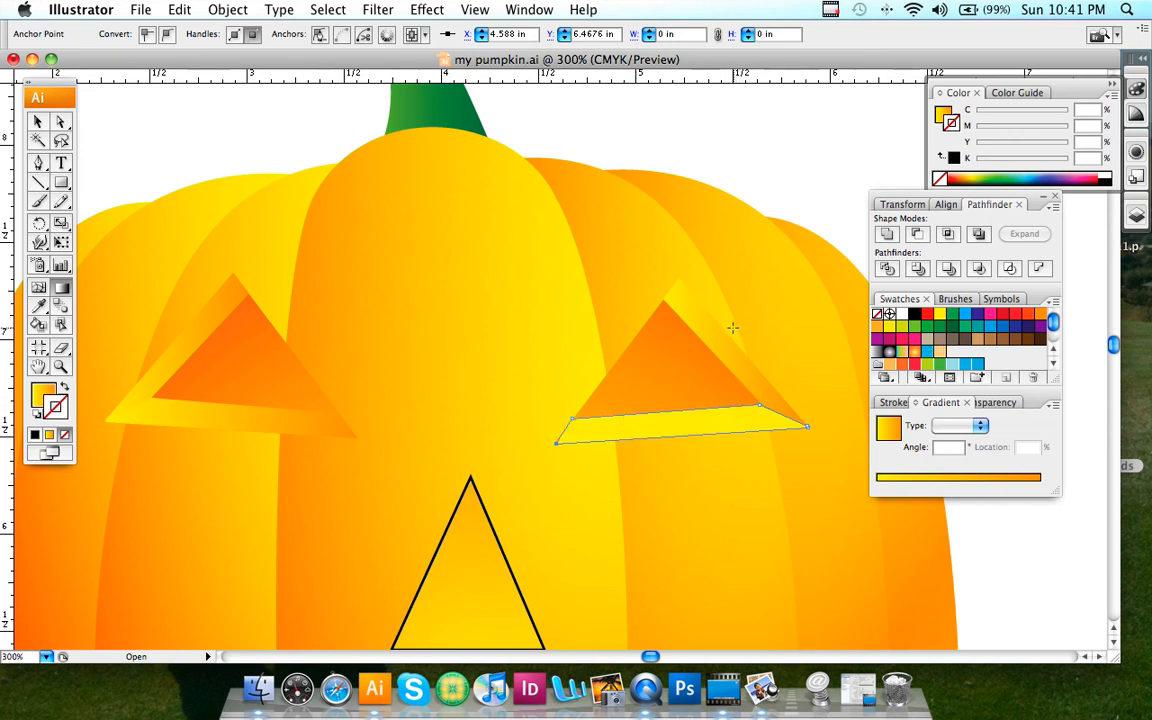
click(176, 9)
click(195, 32)
Redirect the gradient on the right eye's slanted edge piece so orange is at the peak and yellow at the outer corner
key(v)
click(751, 380)
key(g)
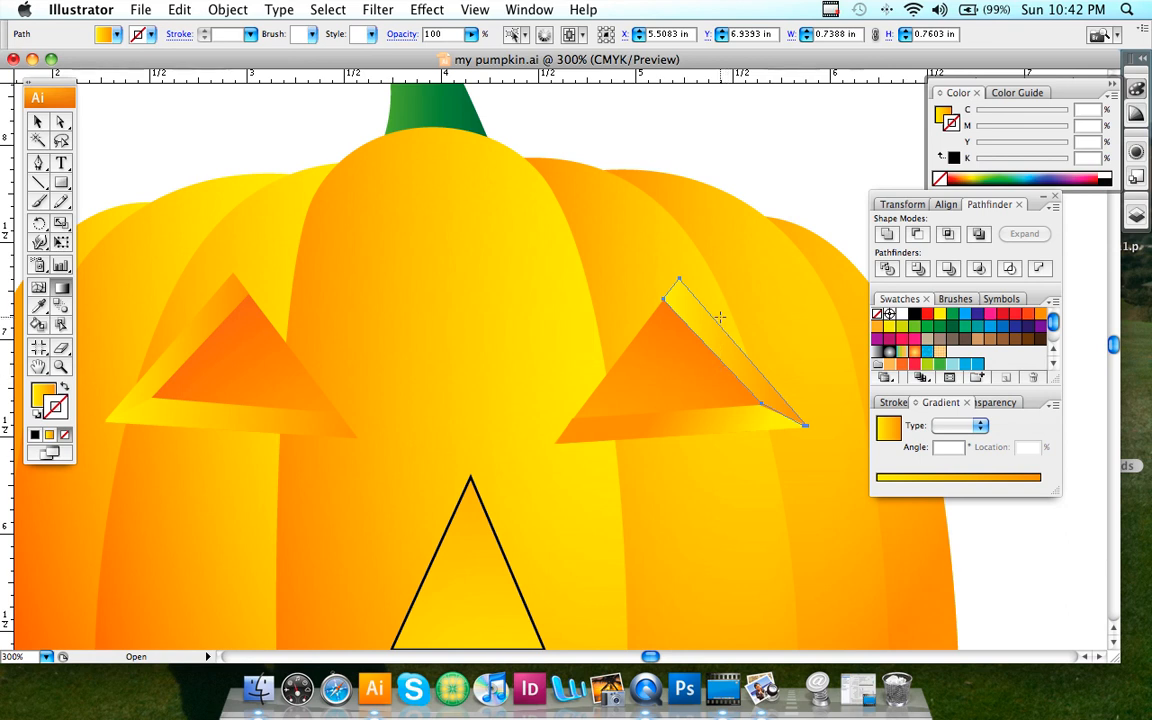
drag(715, 321, 823, 391)
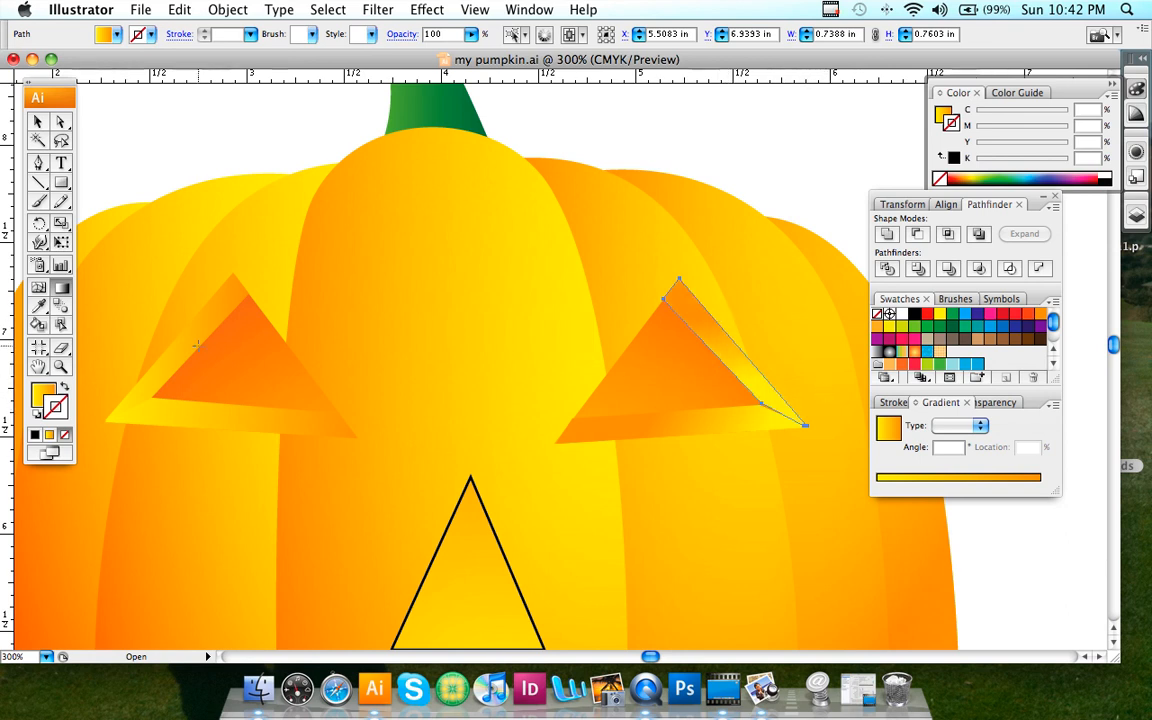
Redraw the gradient on the left eye's slanted edge piece so it runs from yellow at the outer corner to orange at the peak
click(38, 122)
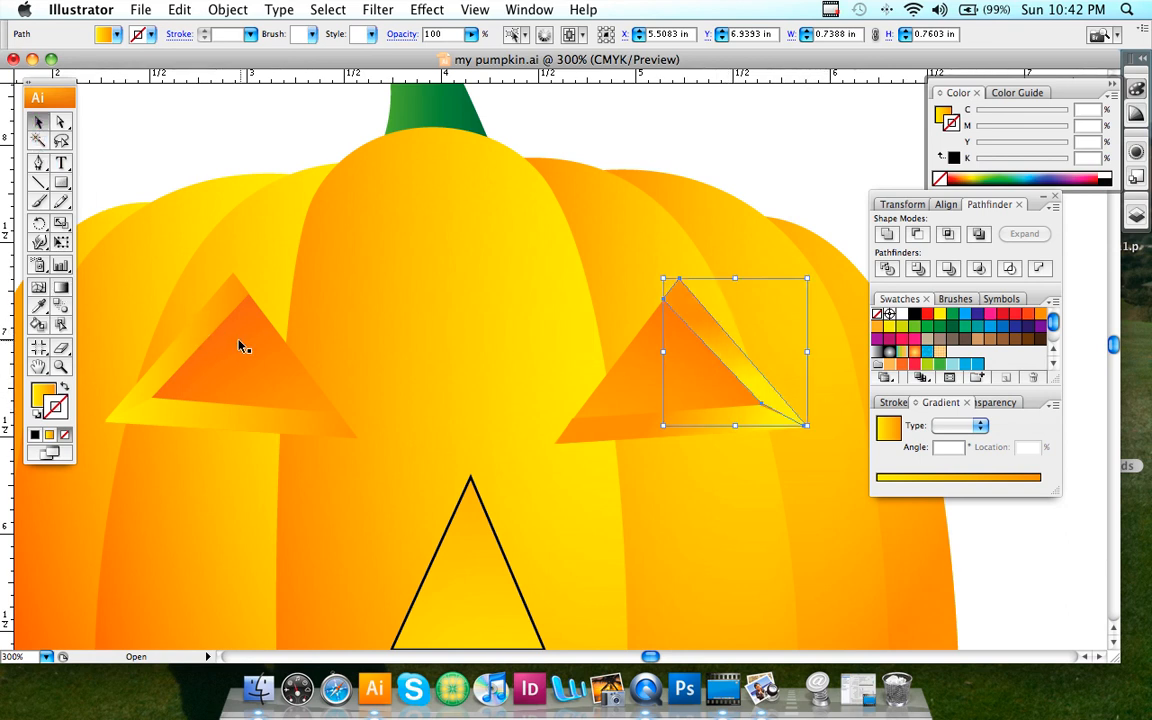
click(221, 314)
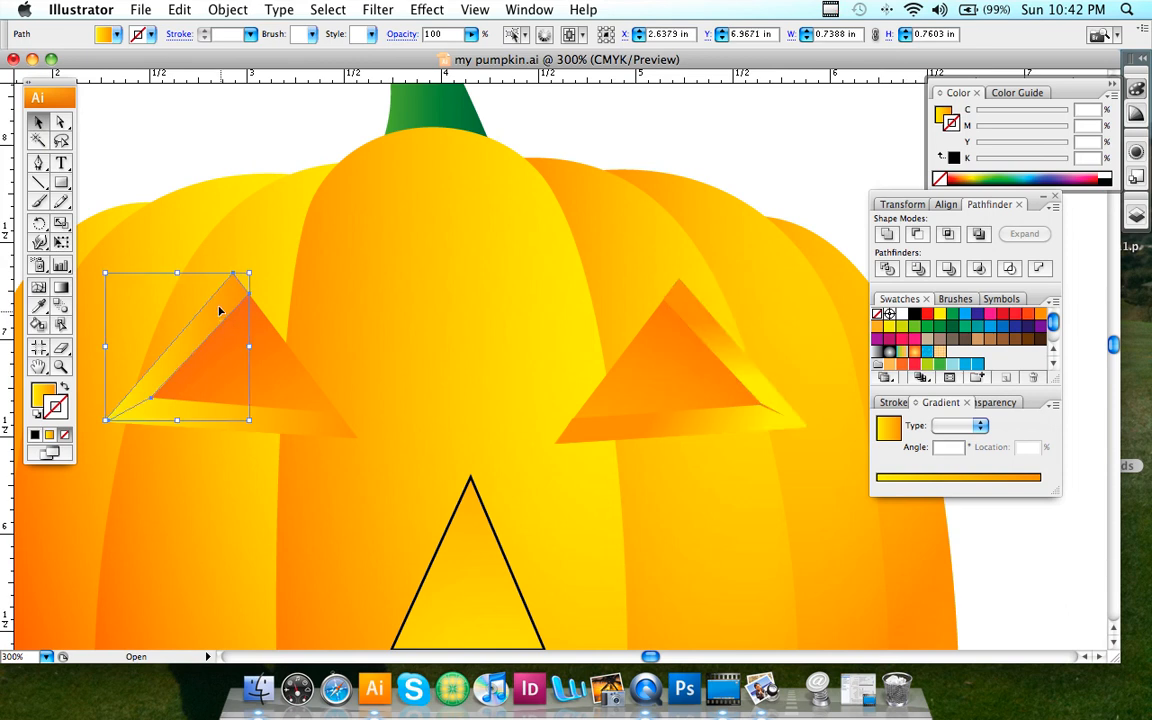
click(61, 287)
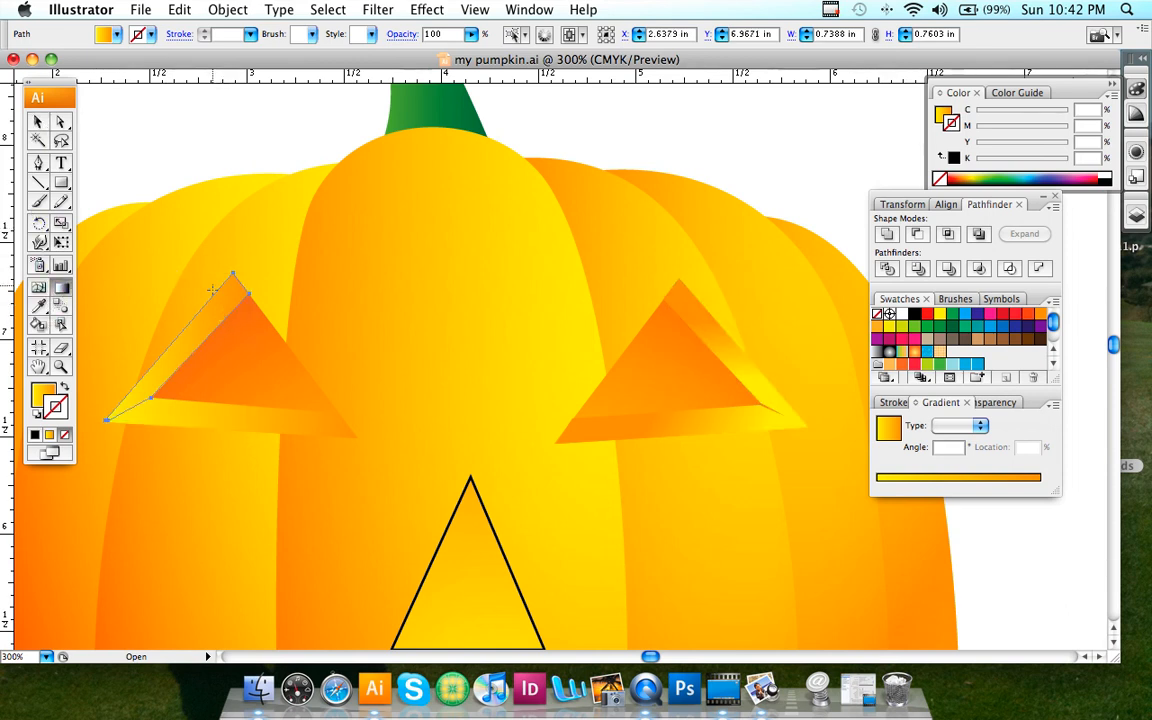
drag(200, 356, 204, 357)
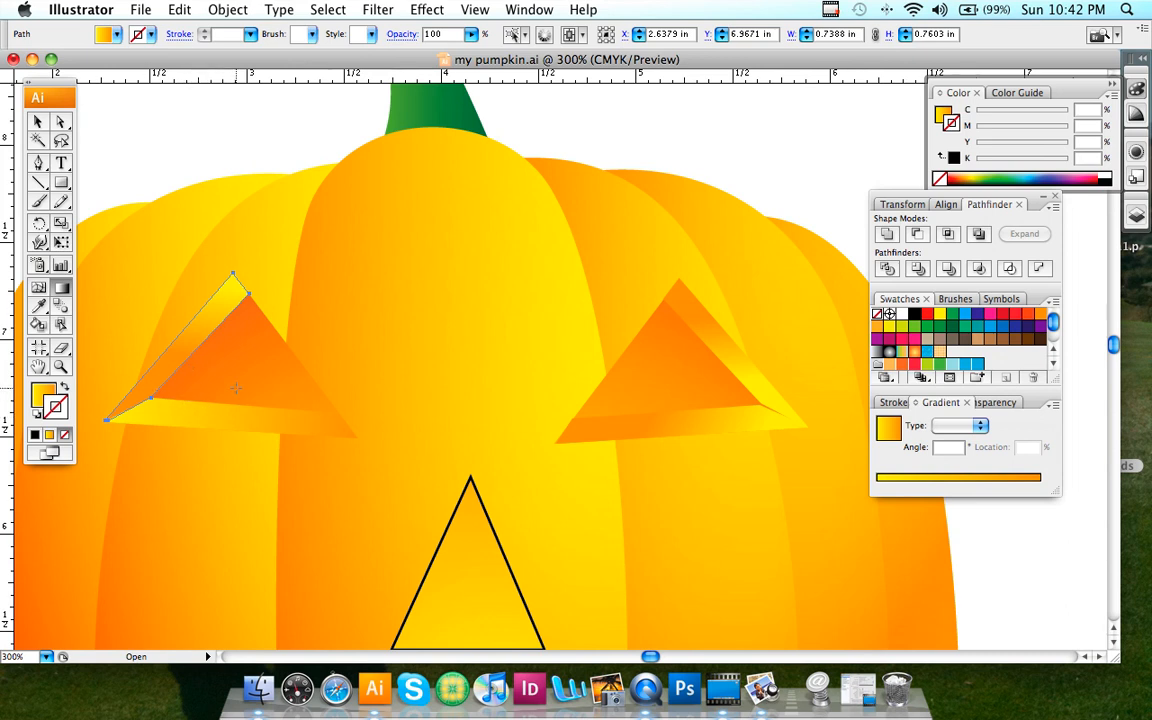
scroll(232, 380, left, 1)
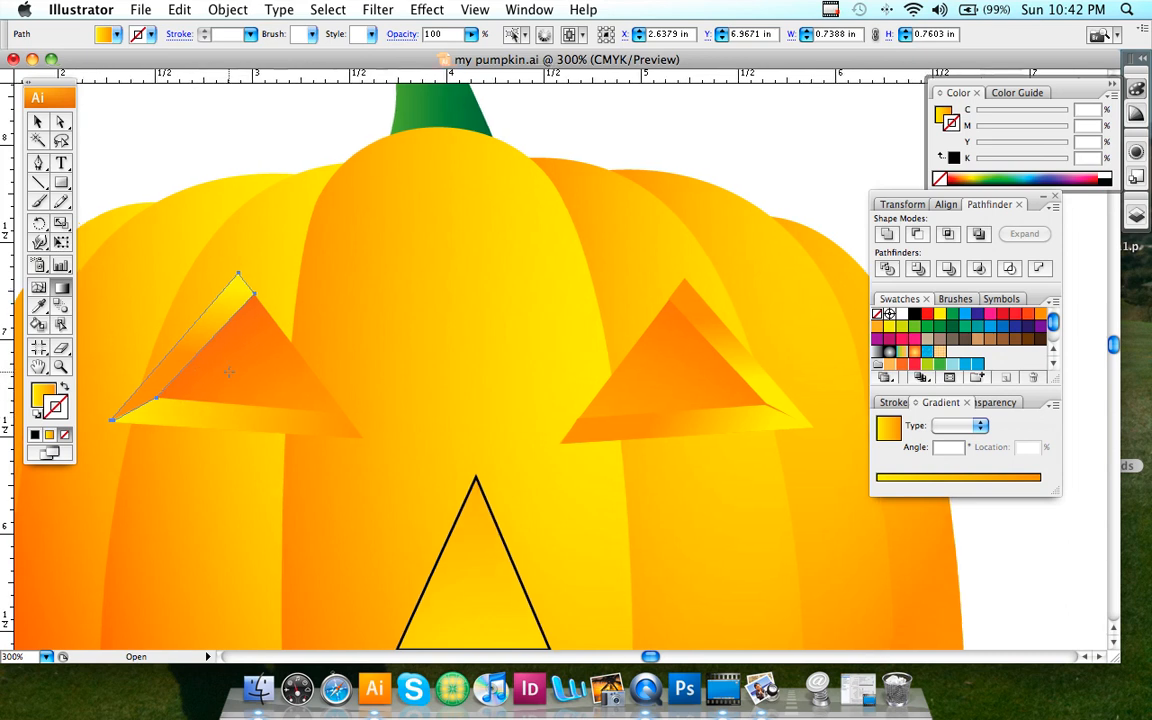
drag(191, 372, 197, 302)
scroll(197, 302, up, 1)
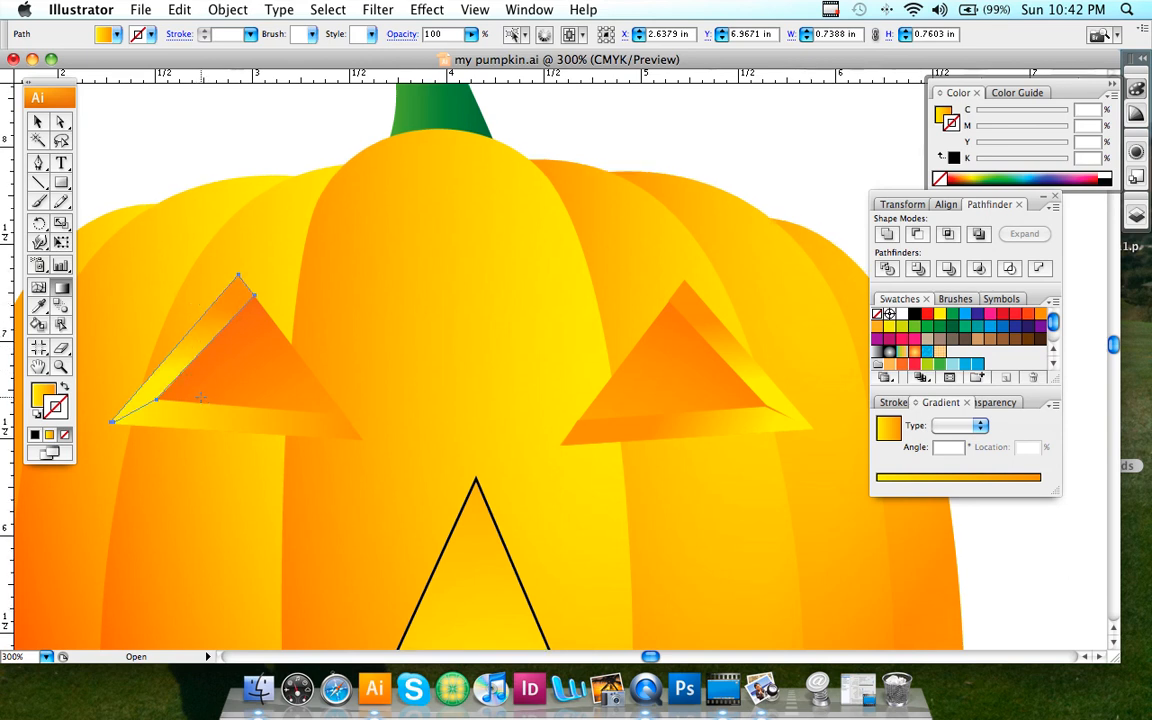
Redirect the gradient on the left eye's bottom edge piece so orange is at the outer corner and yellow at the nose-side end
click(37, 123)
click(278, 430)
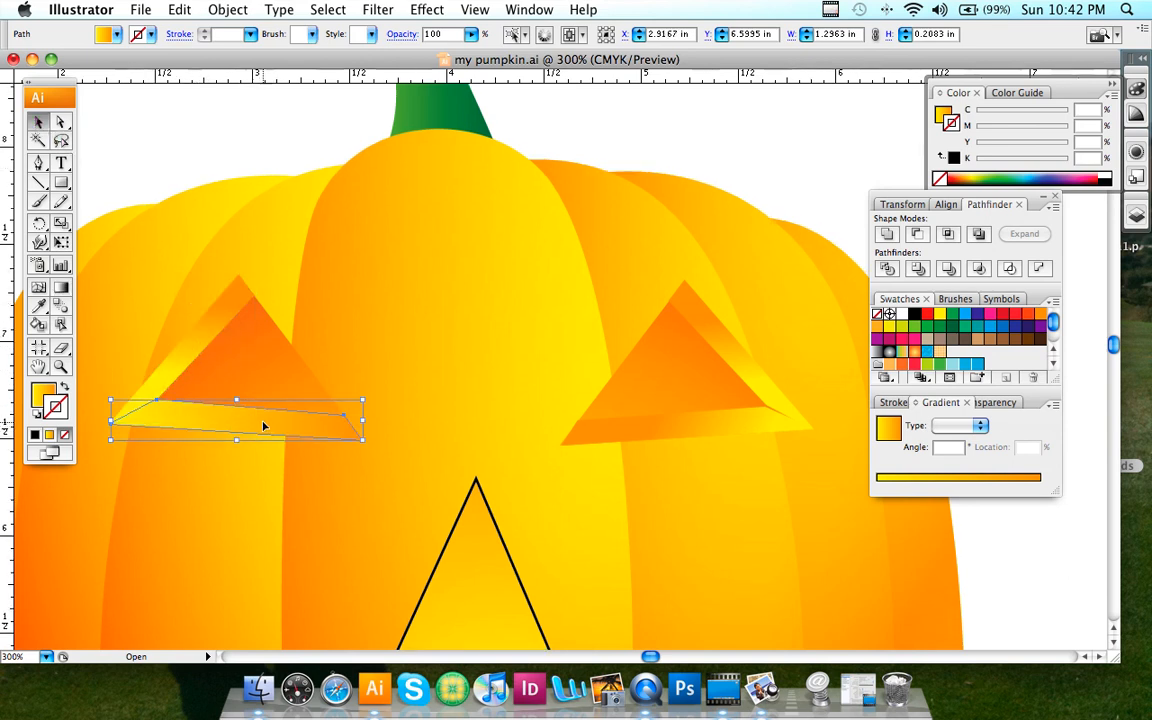
click(61, 287)
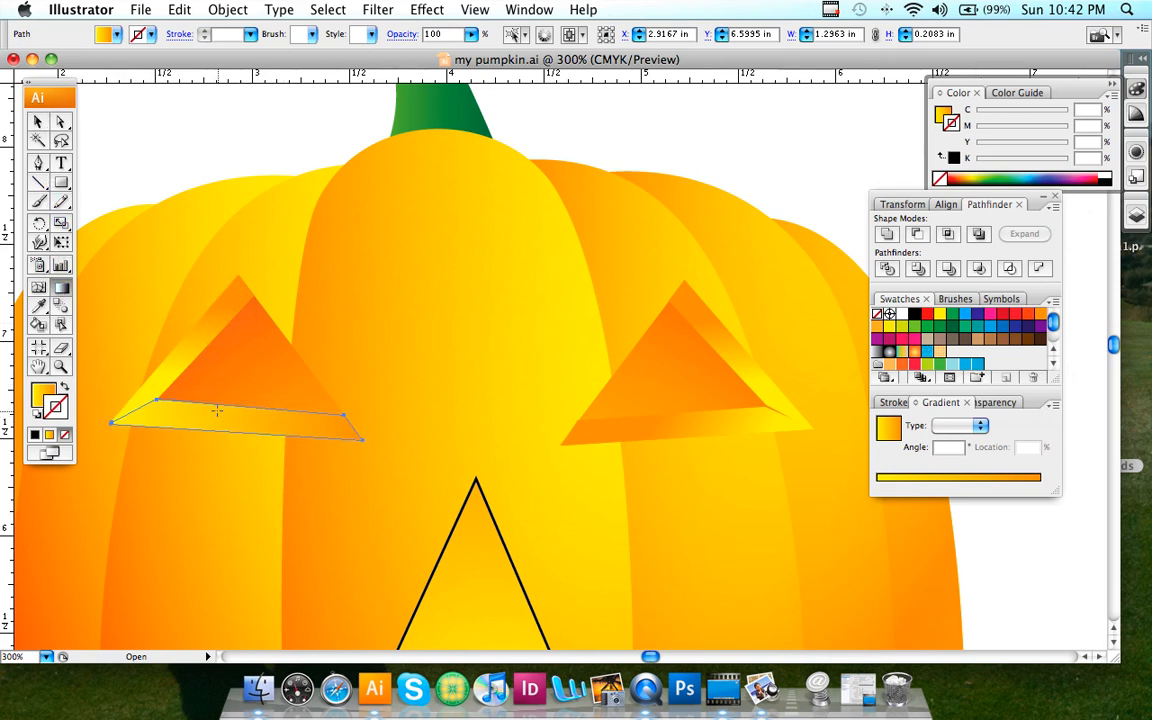
mouse_move(215, 407)
mouse_down()
mouse_move(240, 445)
mouse_move(264, 450)
mouse_move(205, 441)
mouse_up()
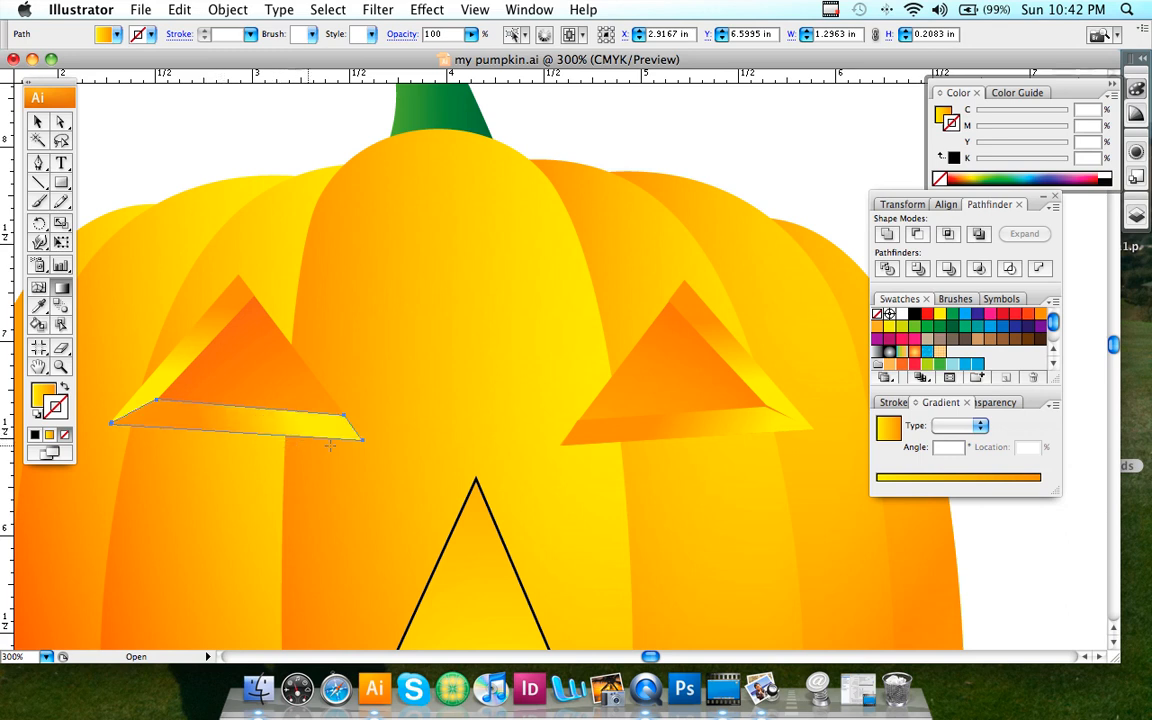
Adjust the bottom edge piece's anchor point at the right eye's inner corner, where it meets the slanted piece
click(61, 121)
click(764, 405)
click(785, 422)
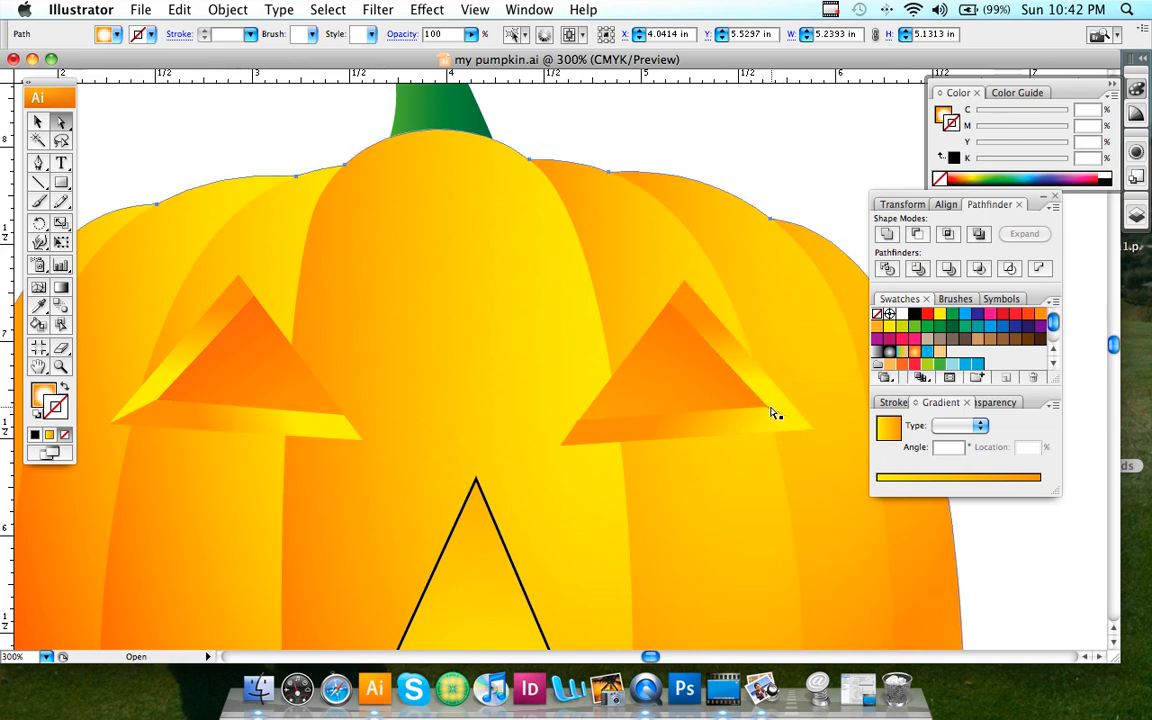
click(768, 410)
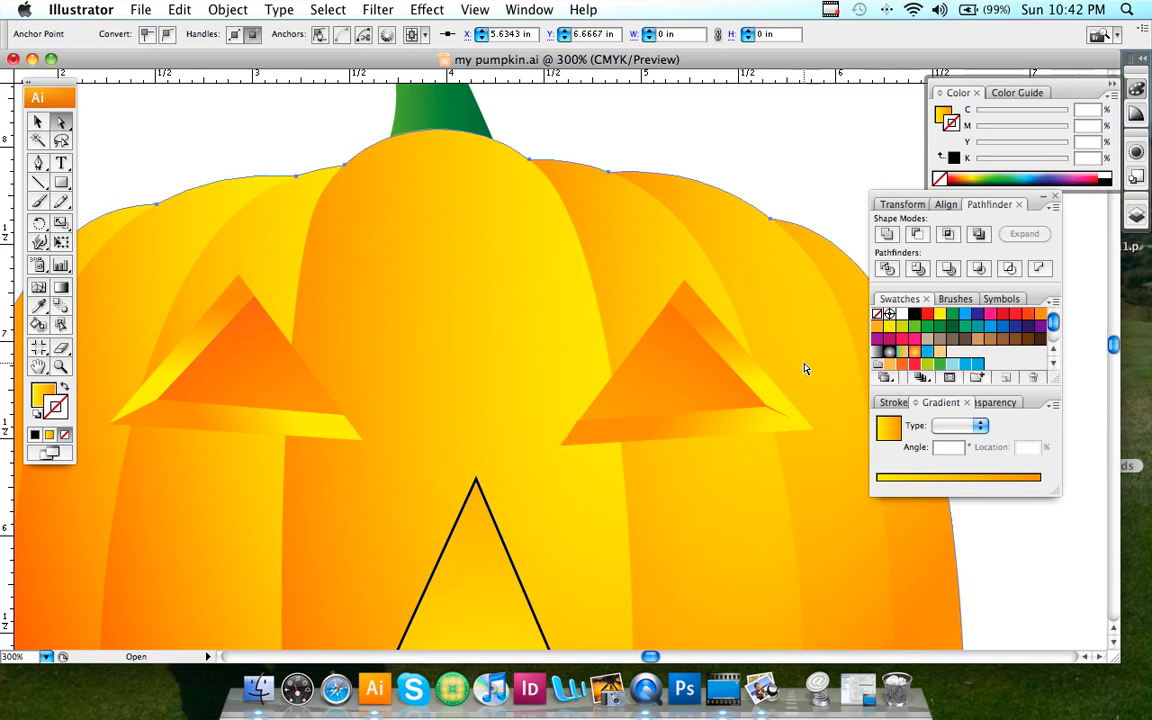
Nudge the right eye's slanted edge piece slightly to close the seam with the bottom edge piece, and deselect it
click(776, 400)
click(767, 405)
click(769, 405)
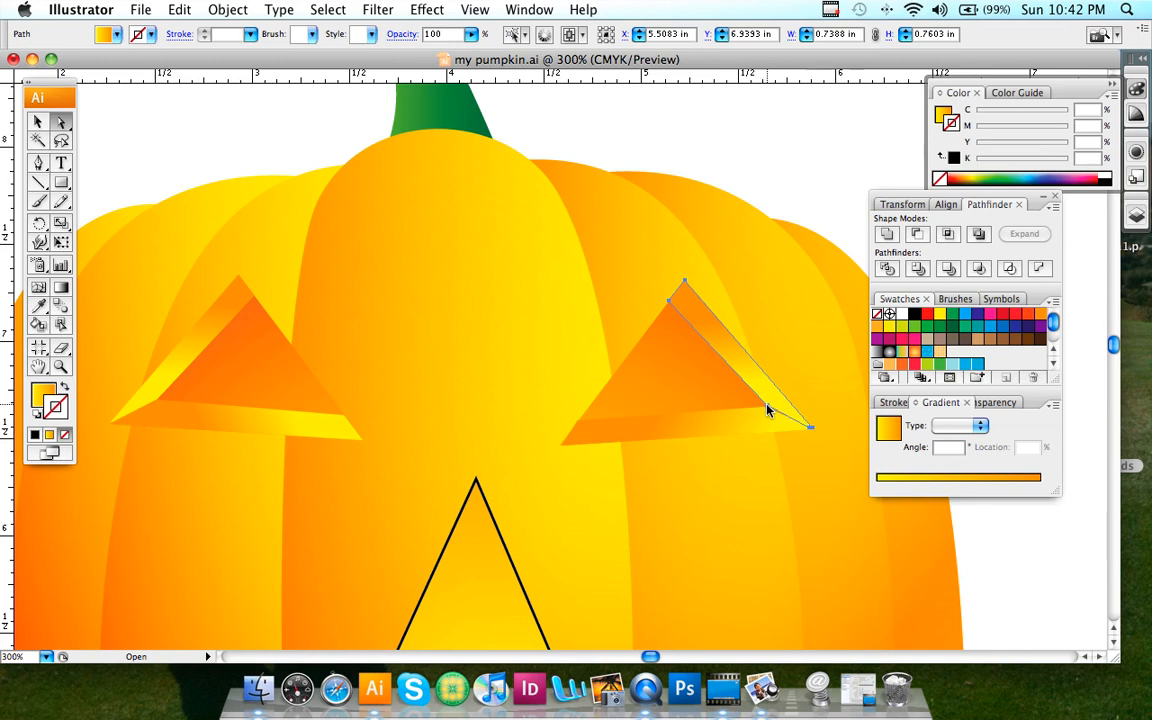
key(super+h)
drag(767, 407, 769, 408)
click(792, 316)
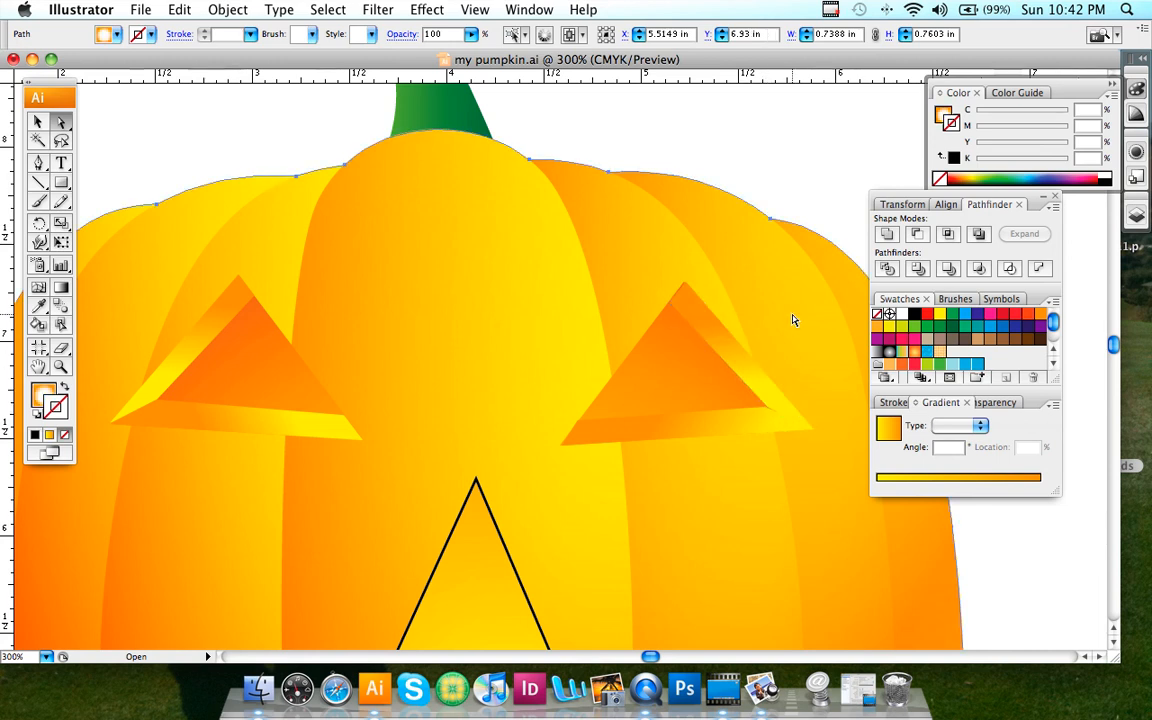